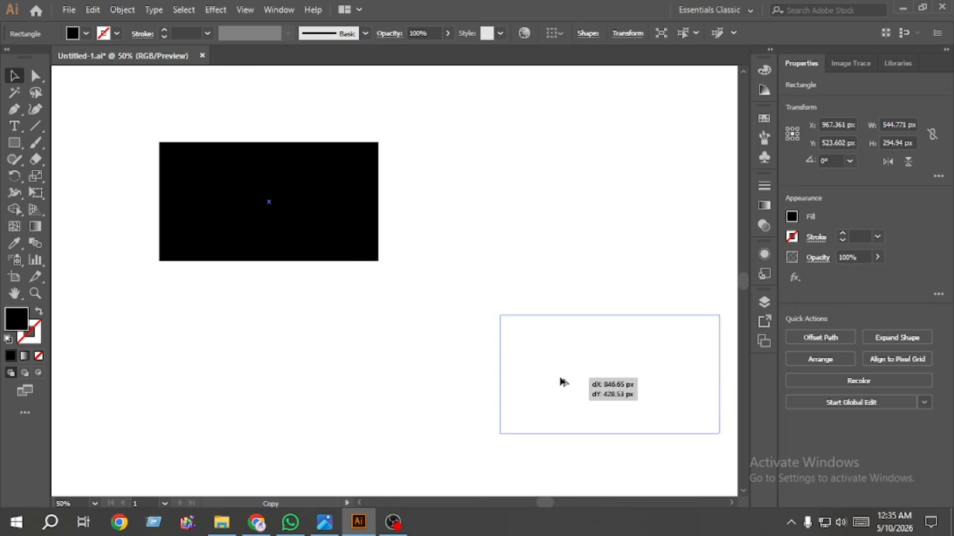
Create a three-sided polygon with a 50 px radius below the left black rectangle using the Polygon tool.
click(113, 285)
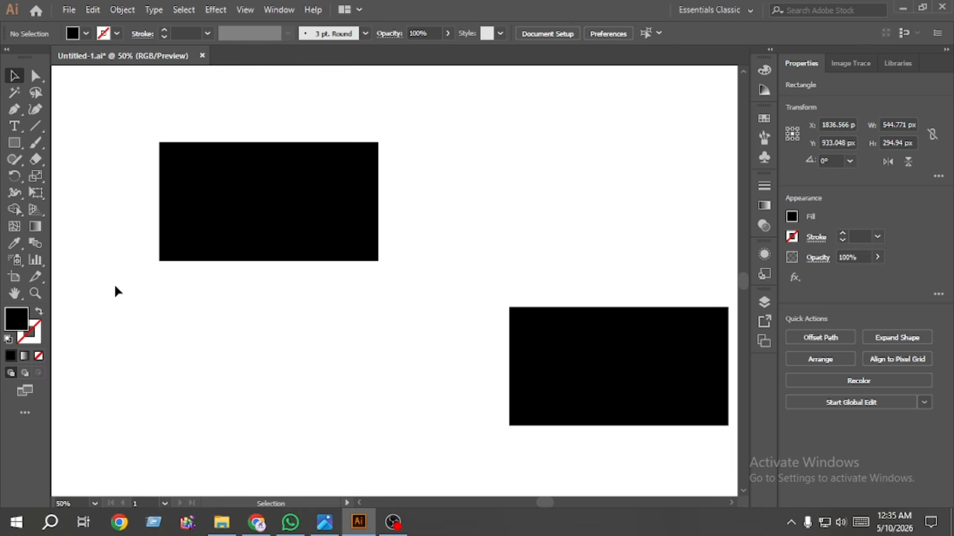
click(17, 147)
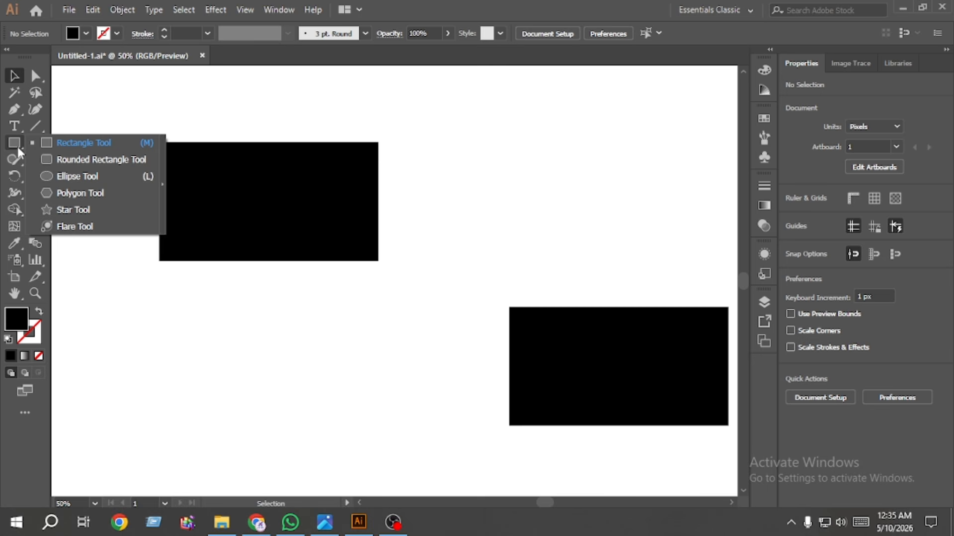
click(109, 193)
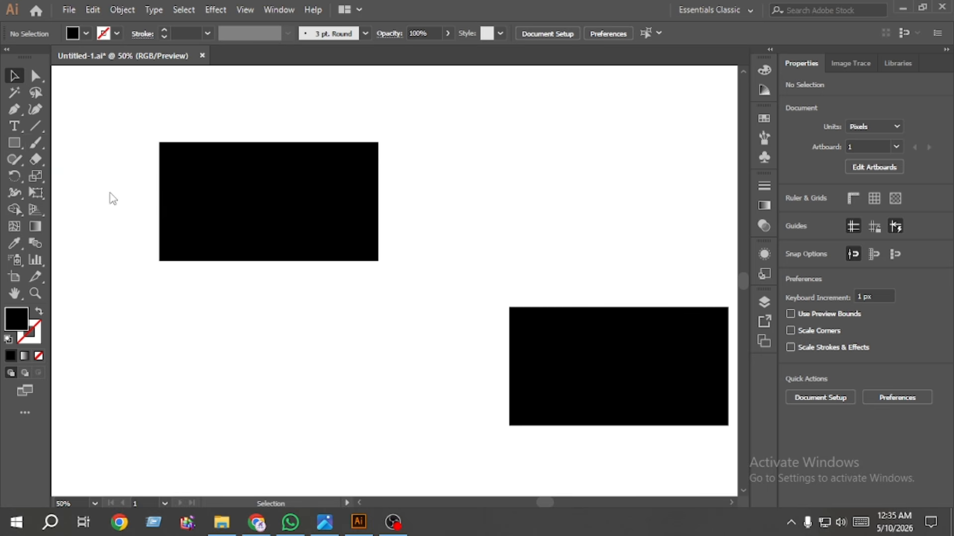
click(260, 327)
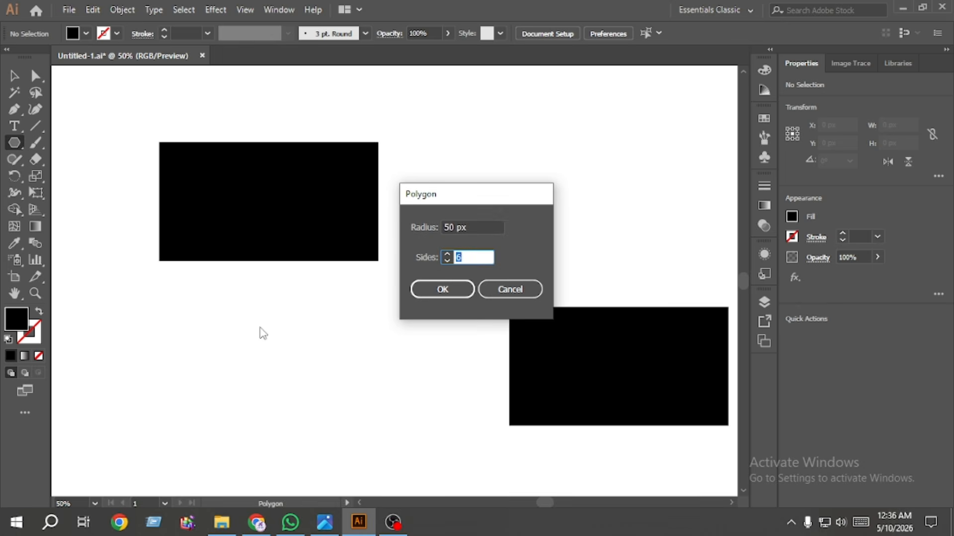
text(3)
key(Return)
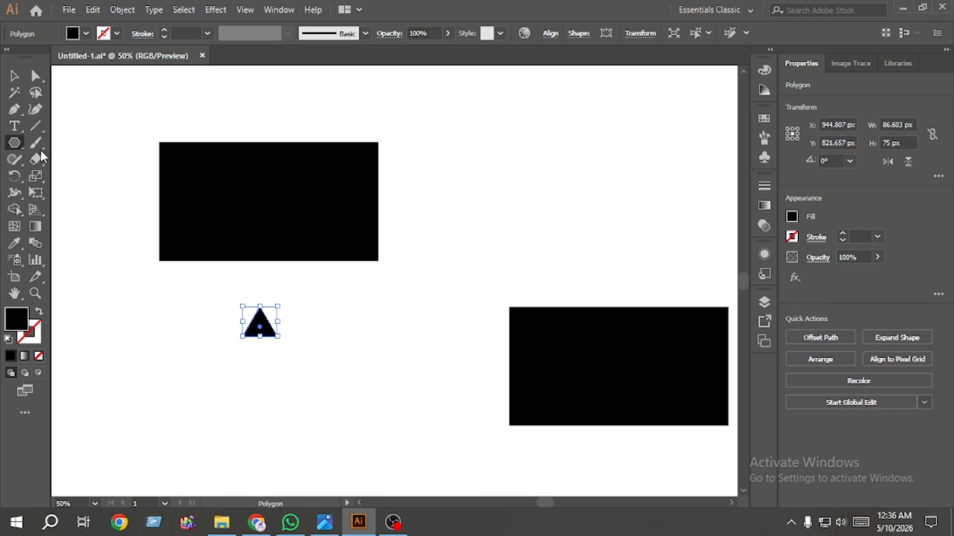
Set the triangle's fill to white.
click(14, 76)
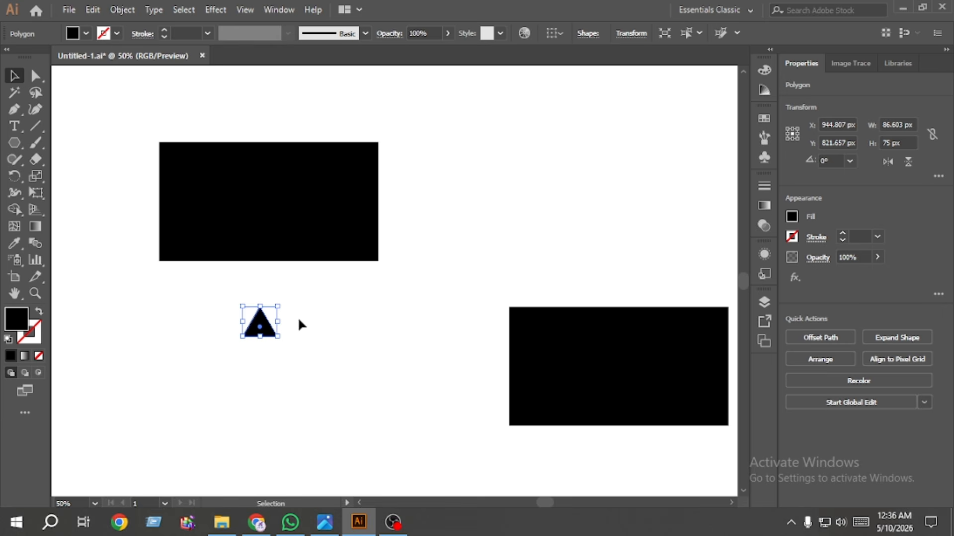
click(792, 218)
click(660, 267)
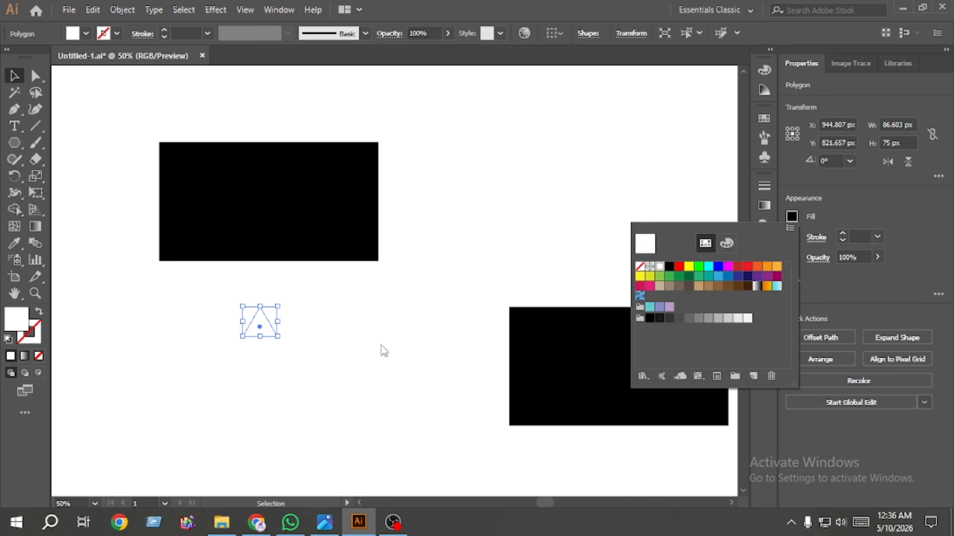
Align the white triangle and the left black rectangle to each other's horizontal and vertical centers.
drag(273, 337, 177, 202)
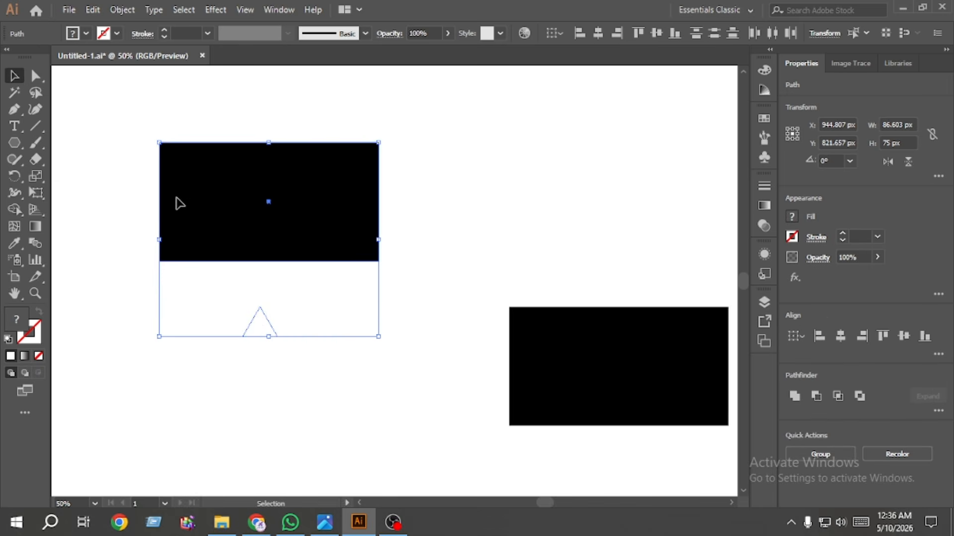
click(839, 339)
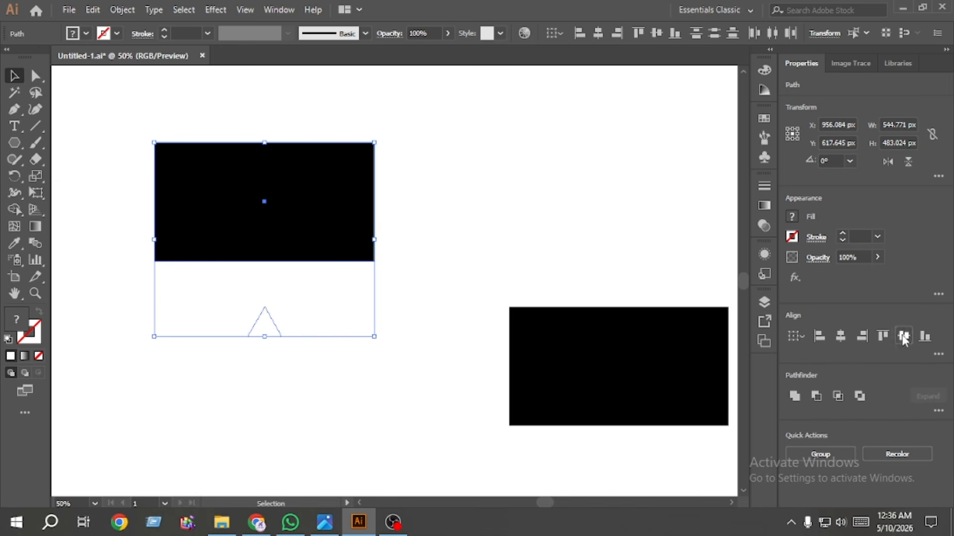
click(904, 336)
click(313, 396)
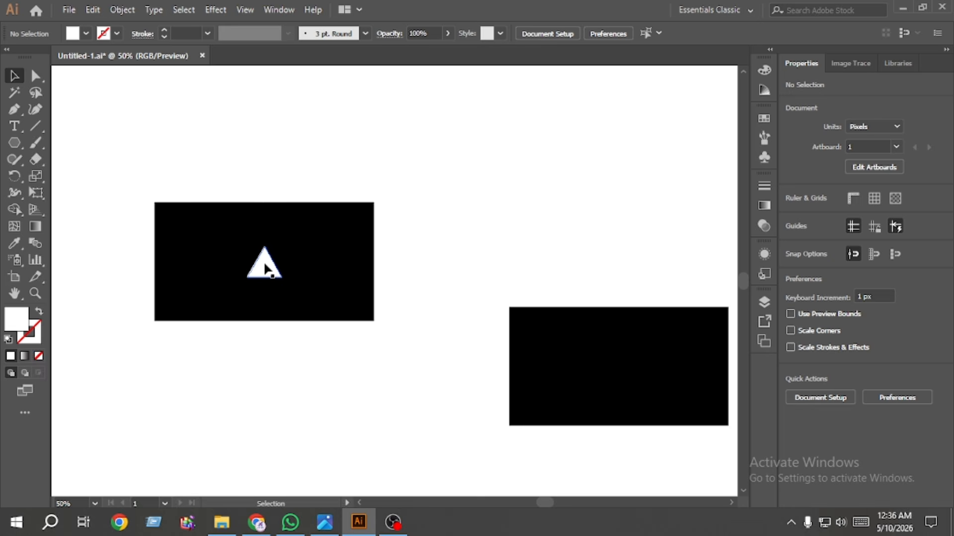
Rotate the white triangle to 270° so it points right and enlarge it proportionally to about 95 by 109 px.
click(268, 271)
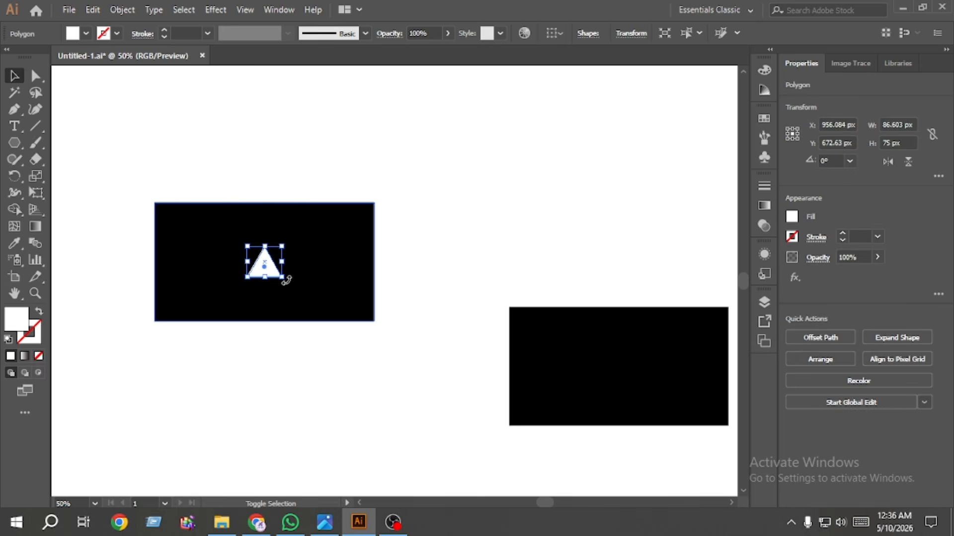
drag(287, 280, 245, 306)
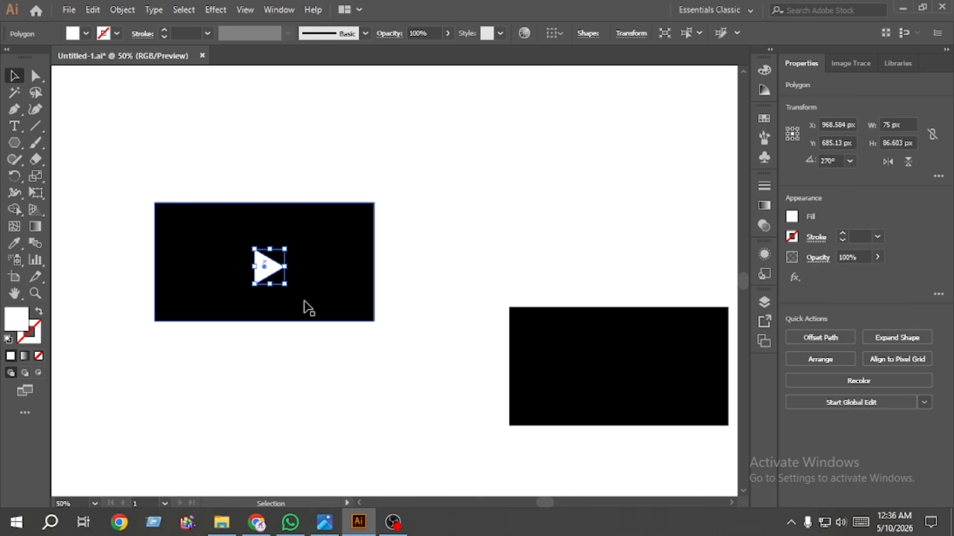
shift+click(283, 267)
click(270, 271)
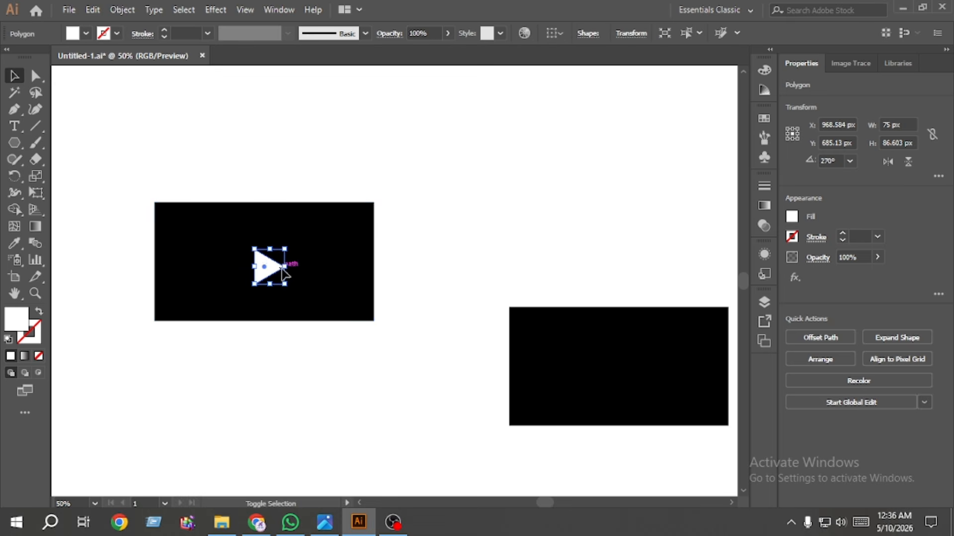
mouse_move(282, 268)
mouse_down()
mouse_move(298, 272)
mouse_move(291, 267)
mouse_up()
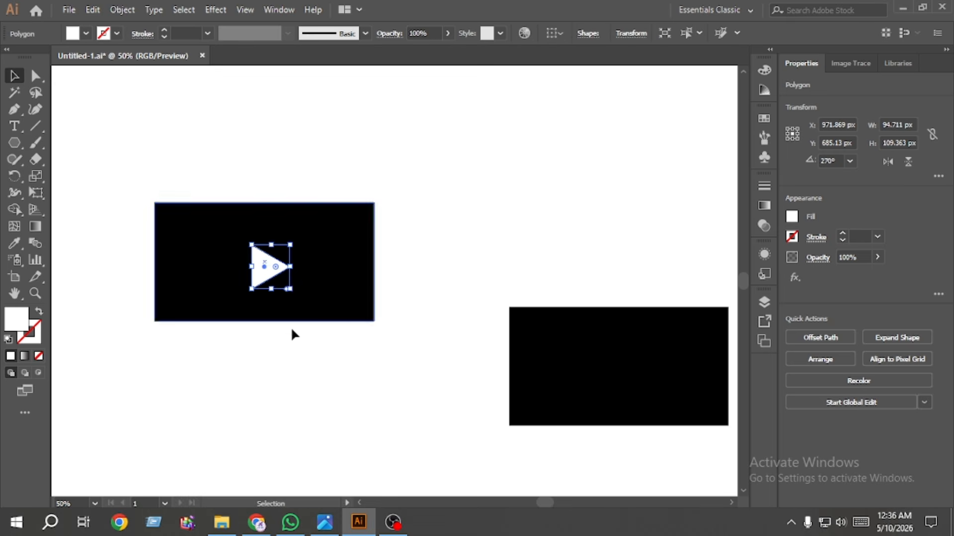
click(289, 343)
Draw a small white rectangle about 50 by 16 px inside the upper-left corner of the black rectangle with the play triangle.
click(16, 144)
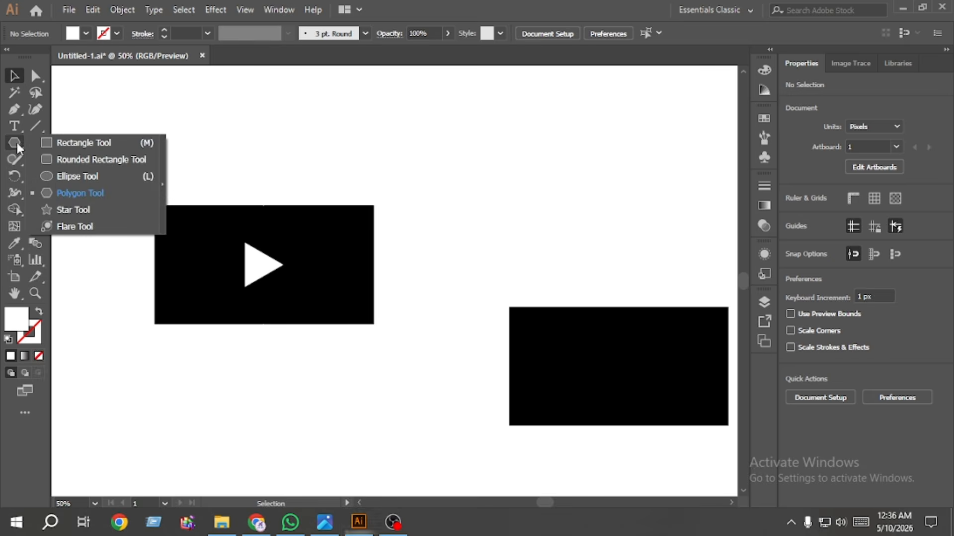
click(80, 142)
scroll(155, 214, up, 1)
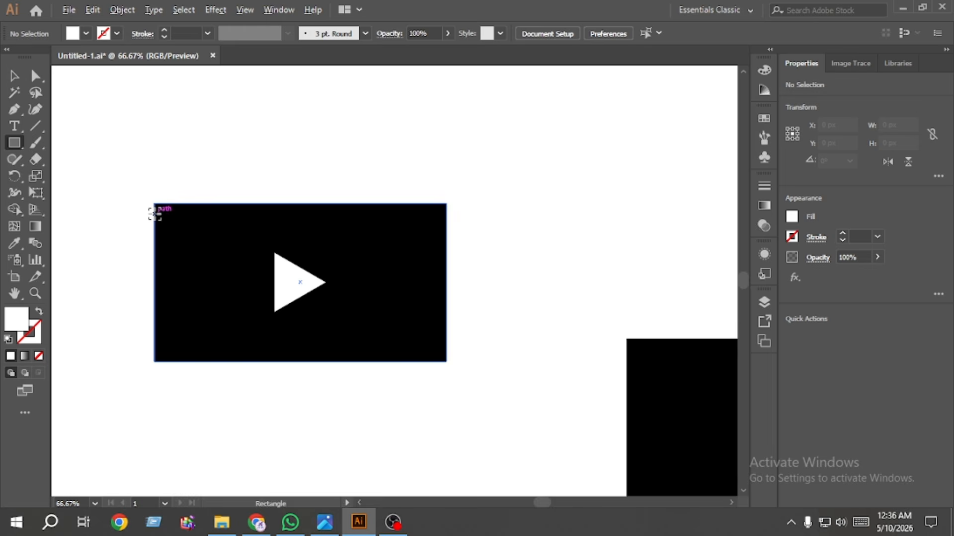
scroll(155, 213, up, 1)
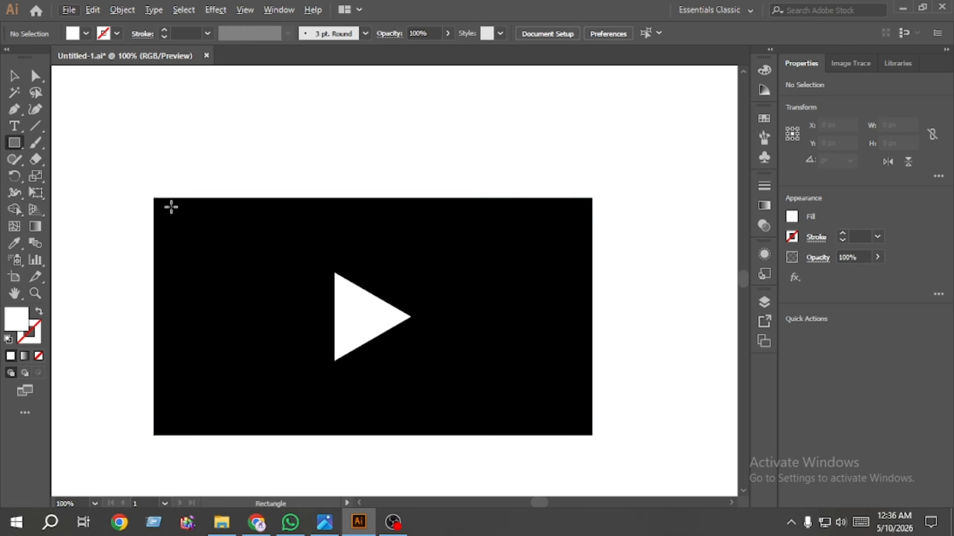
drag(165, 209, 205, 221)
click(14, 76)
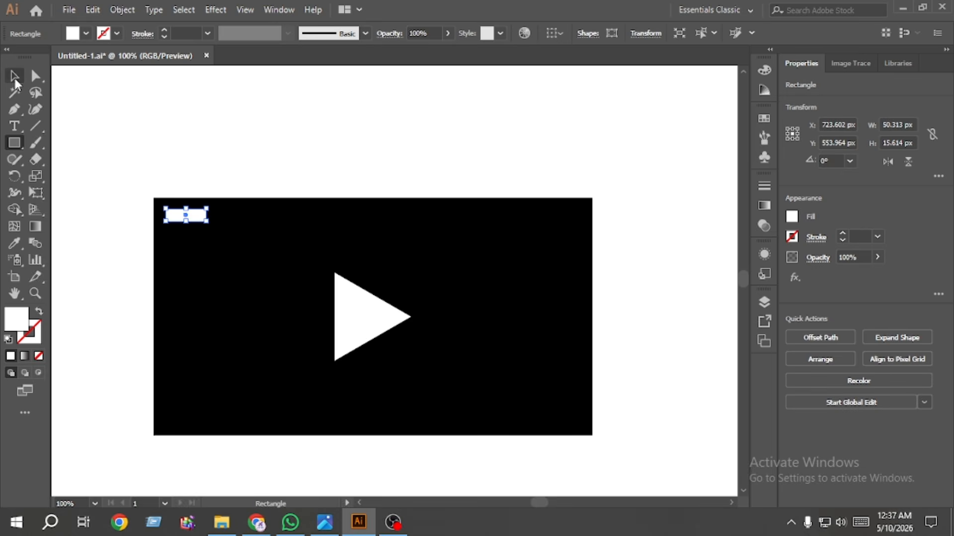
click(150, 126)
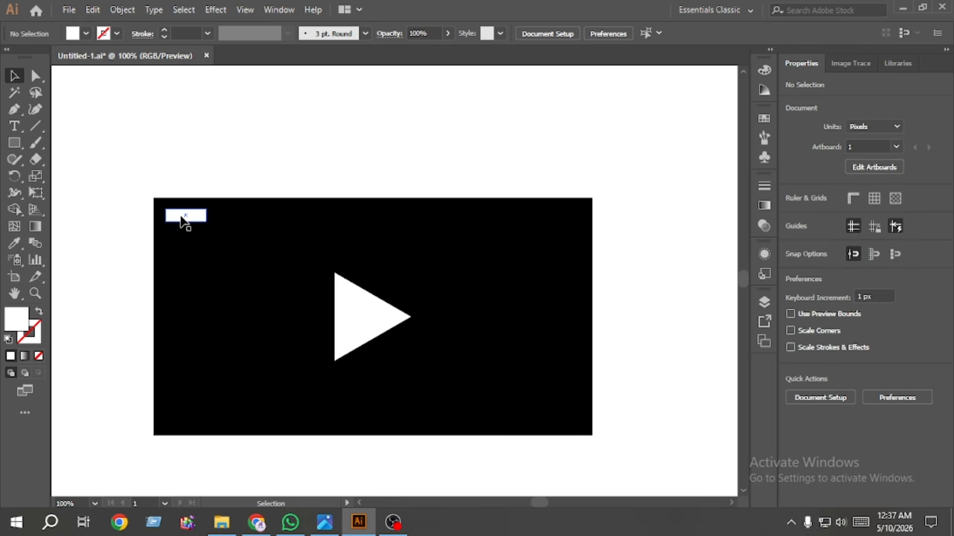
Duplicate the small white rectangle 72 px to the right and repeat the copy to make a row of eight.
drag(183, 219, 239, 219)
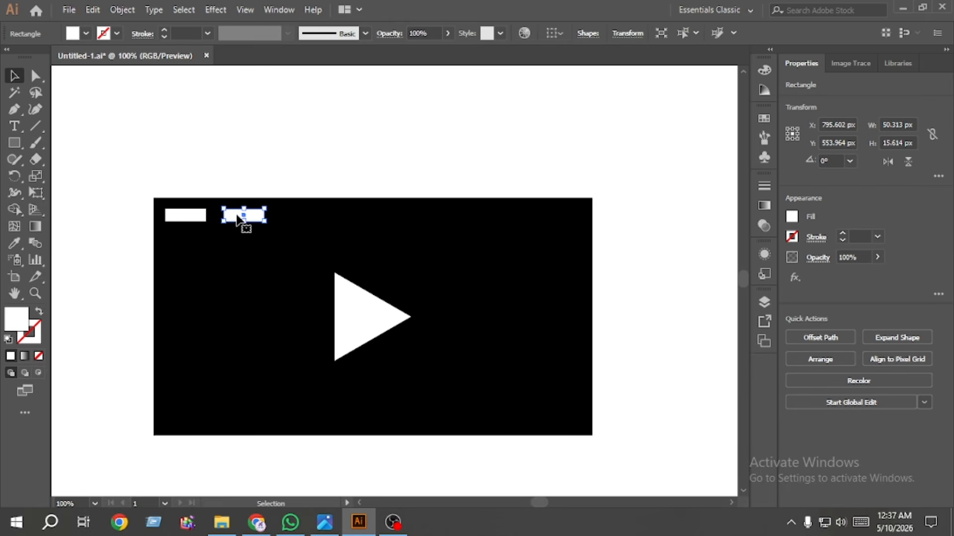
key(ctrl+d)
key(ctrl+d)
key(ctrl+d)
key(ctrl+d)
key(ctrl+d)
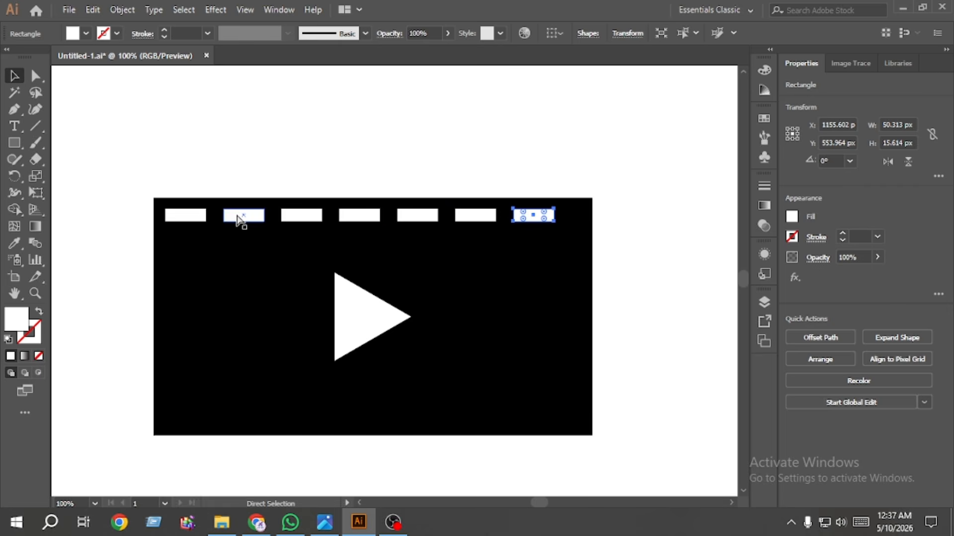
key(ctrl+d)
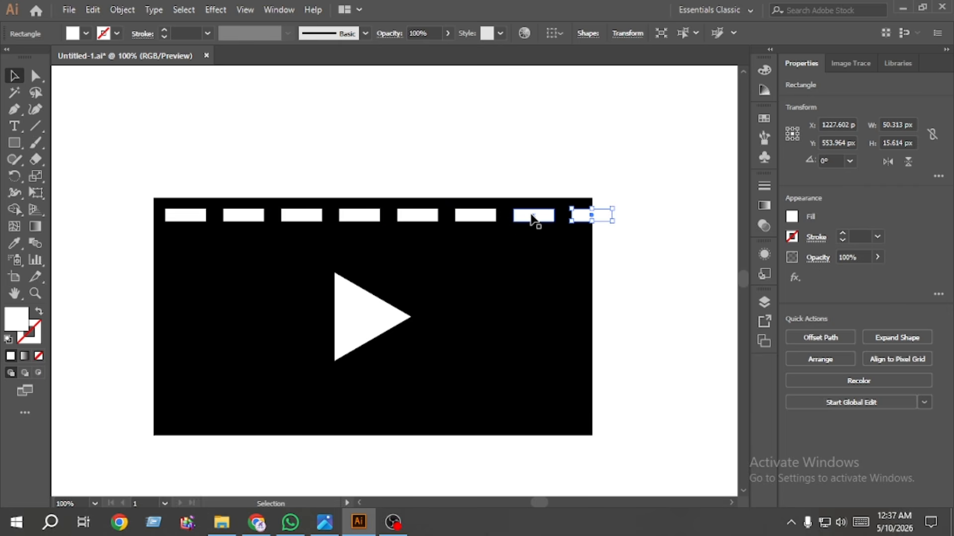
Select all eight small white rectangles and narrow the row to about 506 px so it fits inside the black rectangle.
shift+click(533, 219)
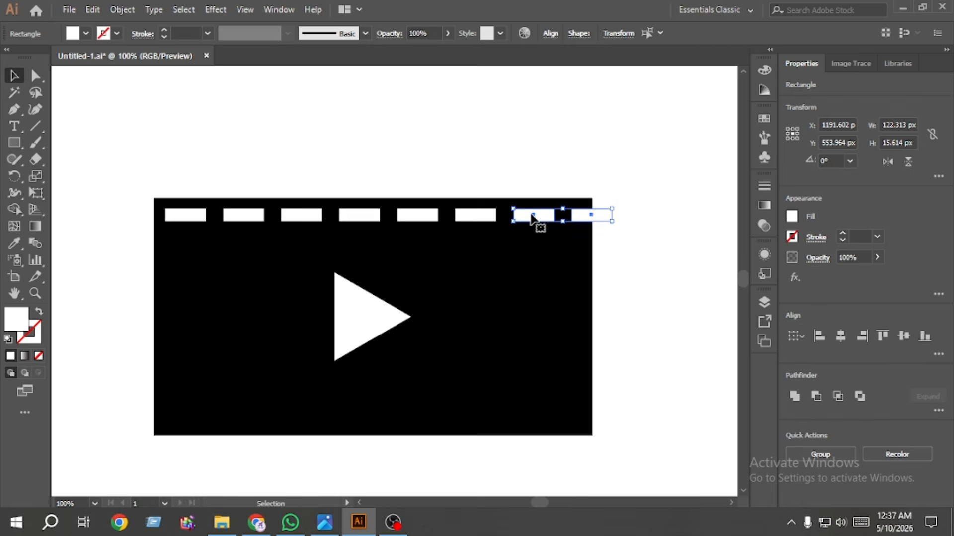
shift+click(459, 217)
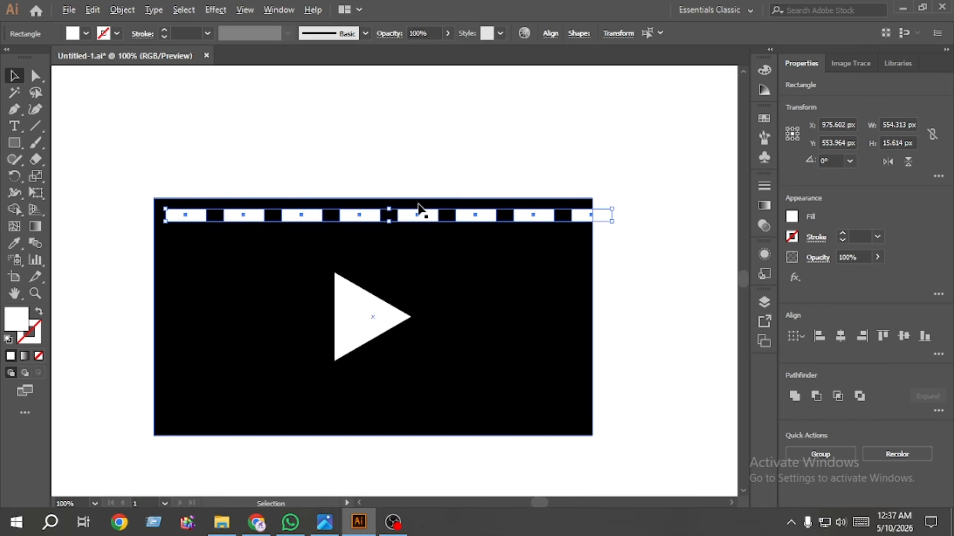
scroll(418, 205, up, 2)
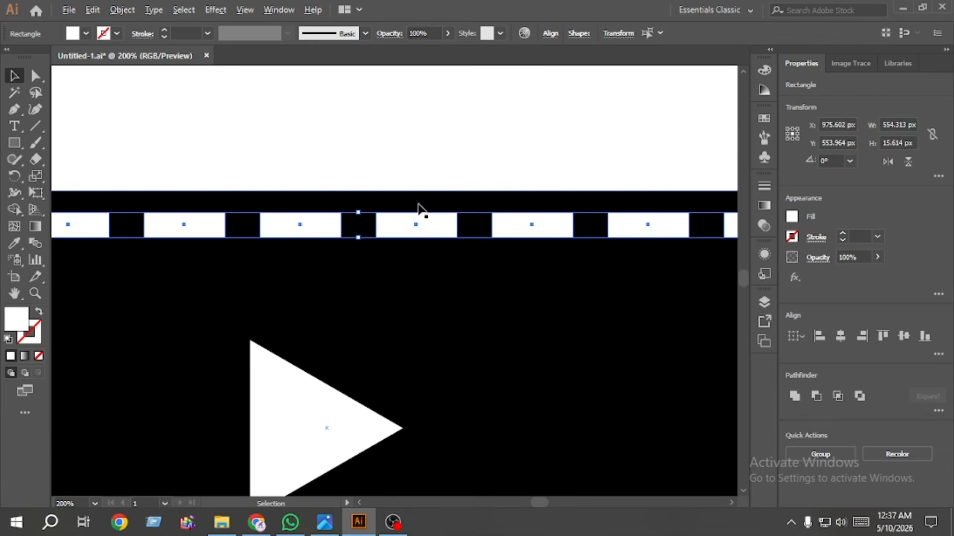
drag(573, 184, 361, 161)
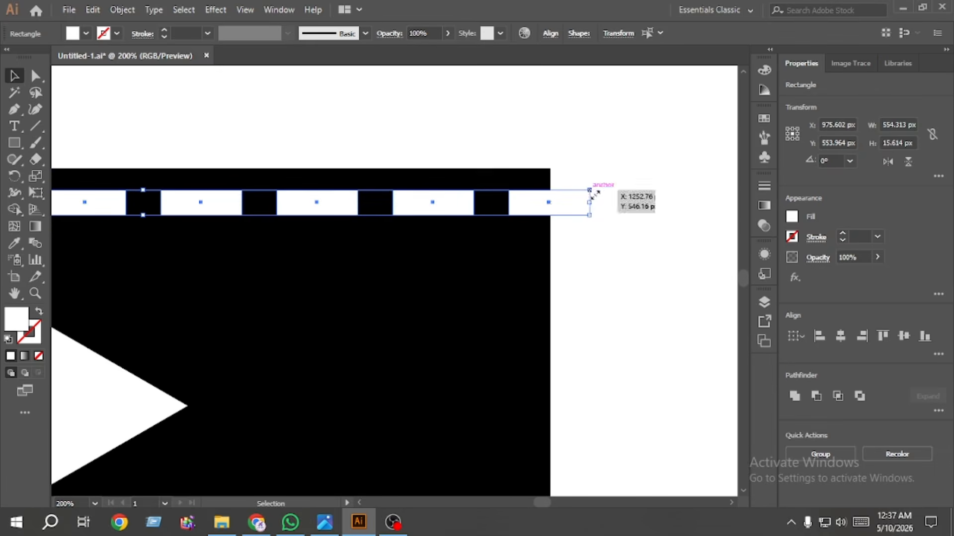
drag(589, 203, 513, 204)
Duplicate the row of small white rectangles straight down to the lower edge of the black rectangle.
scroll(407, 217, down, 3)
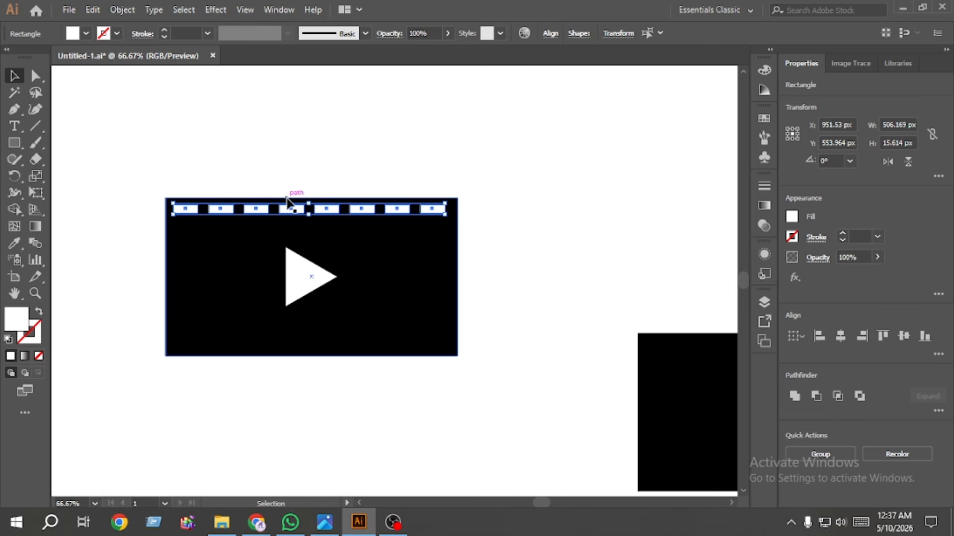
key(ctrl+shift+a)
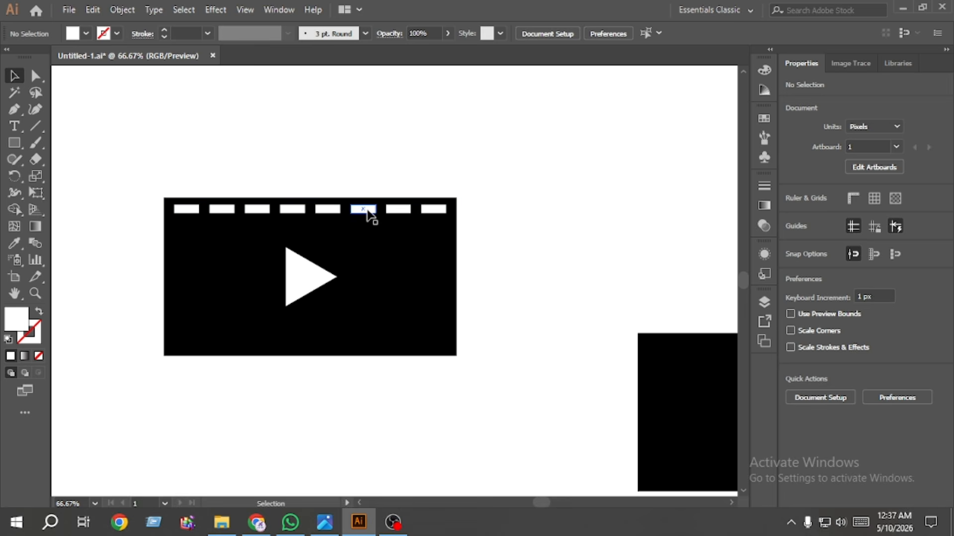
drag(366, 211, 366, 348)
click(423, 389)
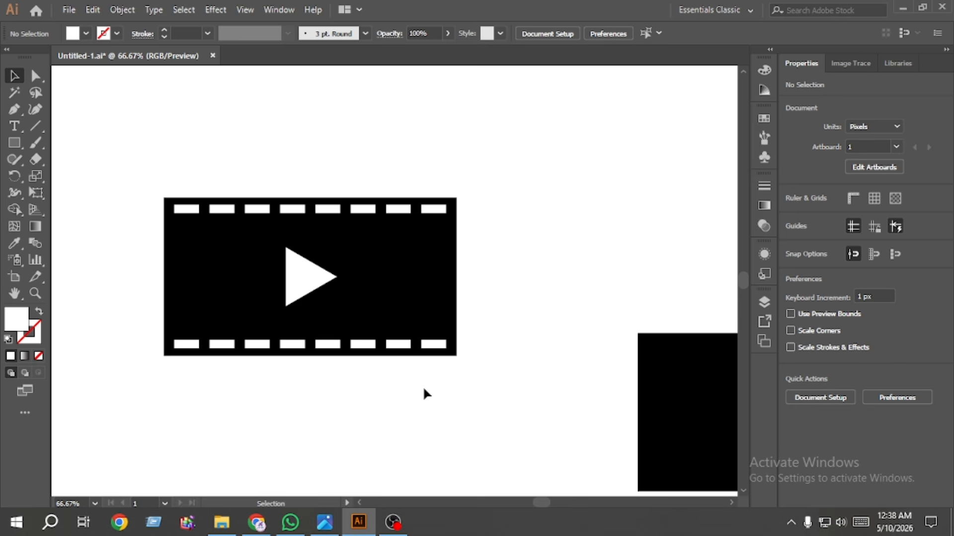
Group the whole film strip with its play triangle and move it to the artboard's upper-left corner.
key(ctrl+0)
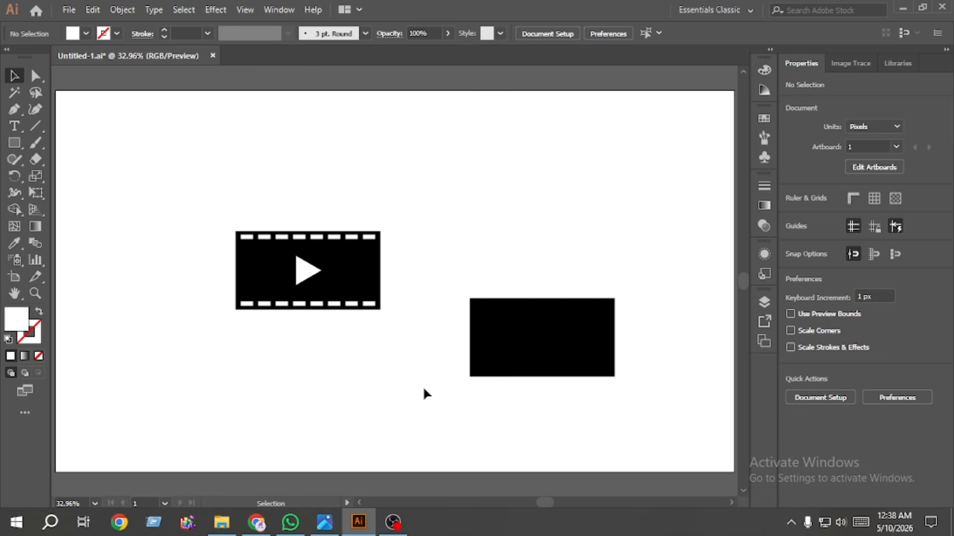
drag(414, 353, 188, 217)
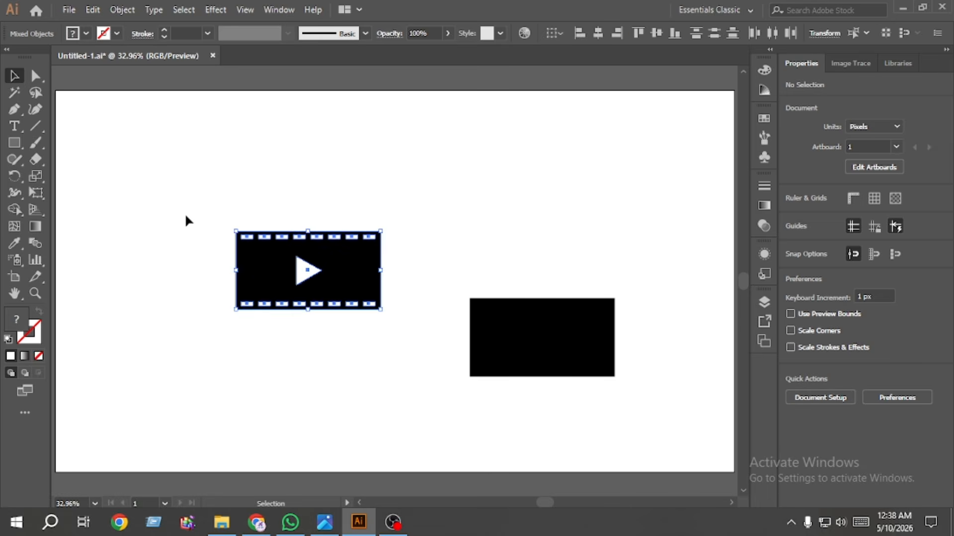
drag(329, 282, 166, 151)
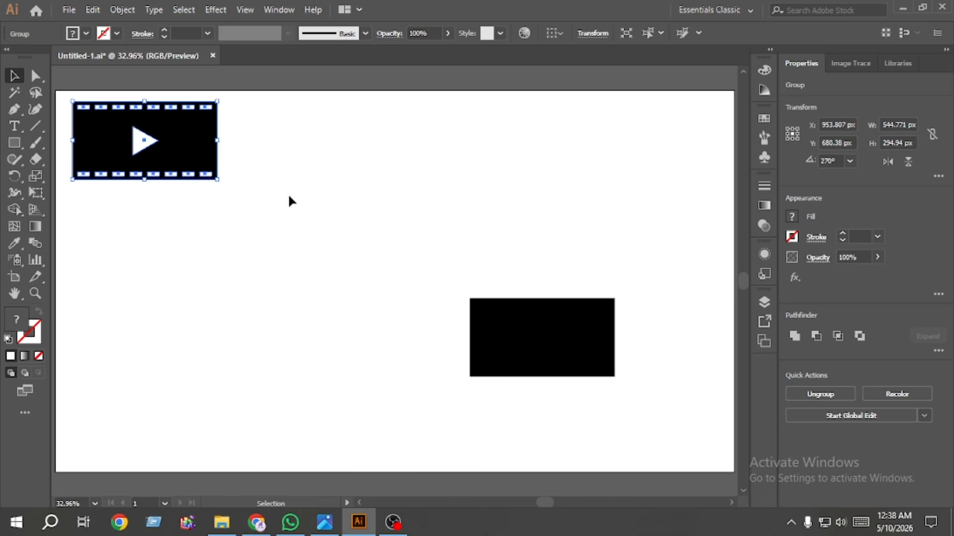
Duplicate the plain black rectangle, placing one near the artboard's center and keeping a spare toward the lower-right corner.
drag(524, 341, 381, 274)
scroll(381, 282, up, 3)
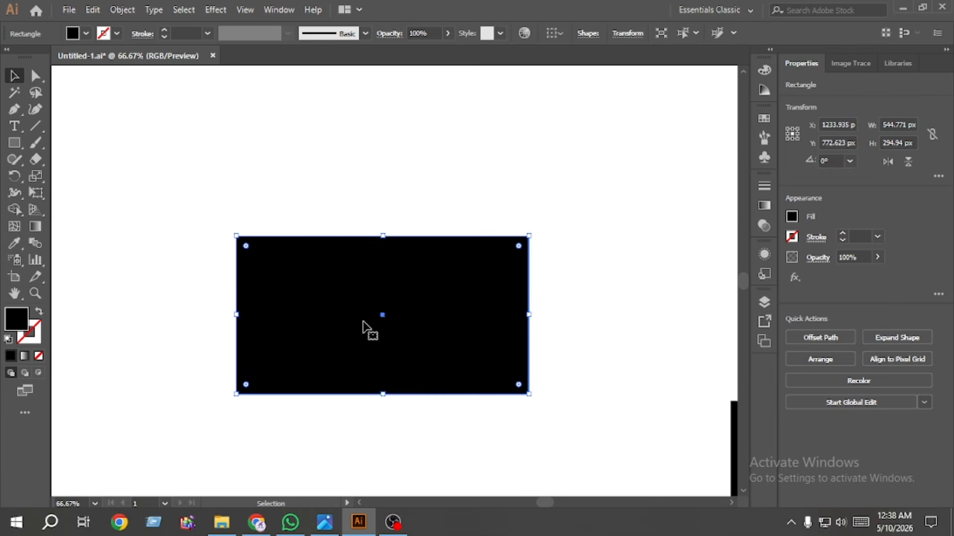
click(342, 420)
scroll(338, 258, down, 1)
Paste a copy of the black rectangle in front, shorten it to a strip about 75 px high along the upper edge, and fill it red.
click(340, 260)
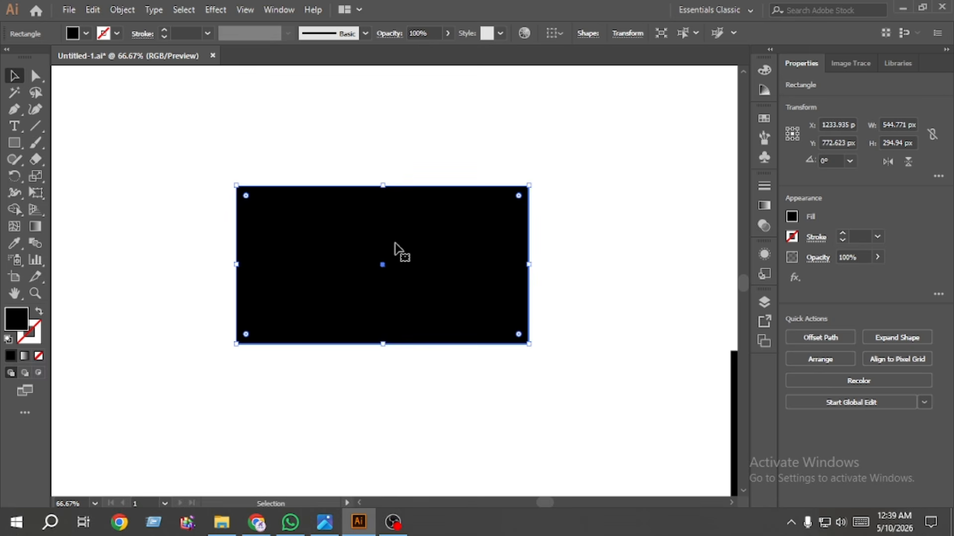
click(92, 11)
click(134, 72)
click(92, 11)
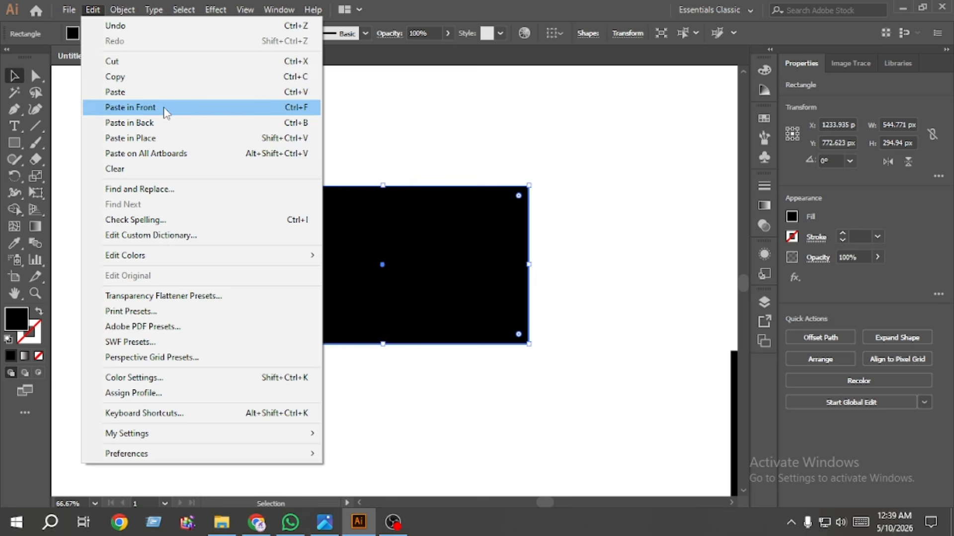
click(161, 107)
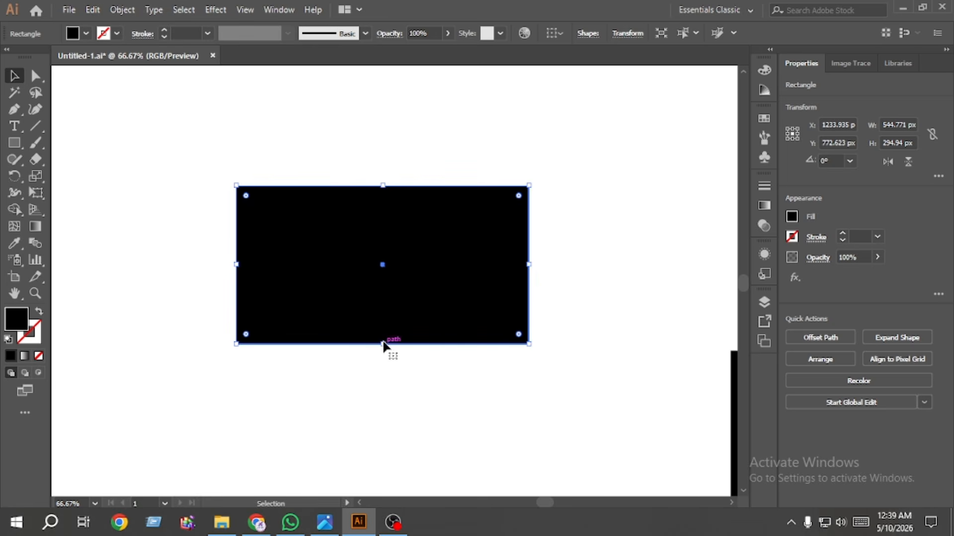
drag(383, 344, 386, 221)
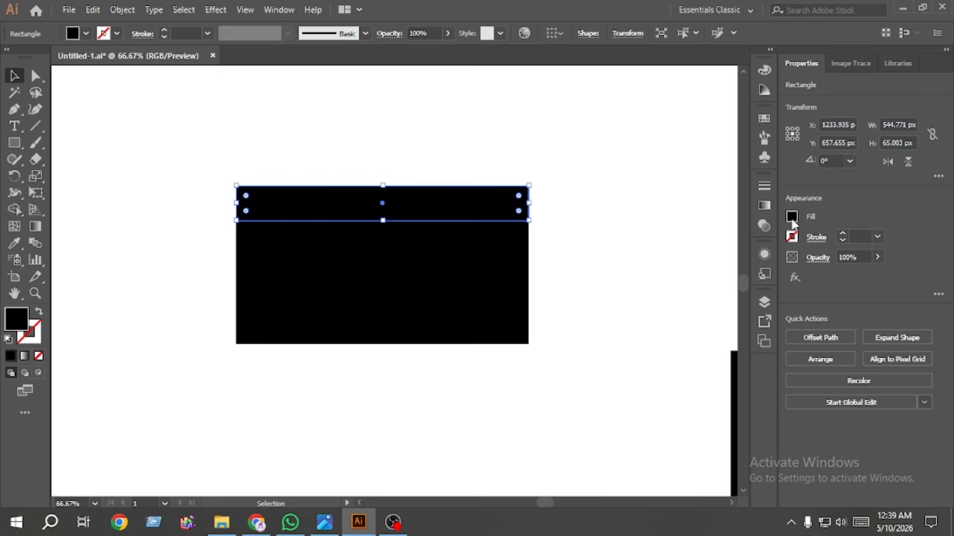
click(791, 217)
click(679, 267)
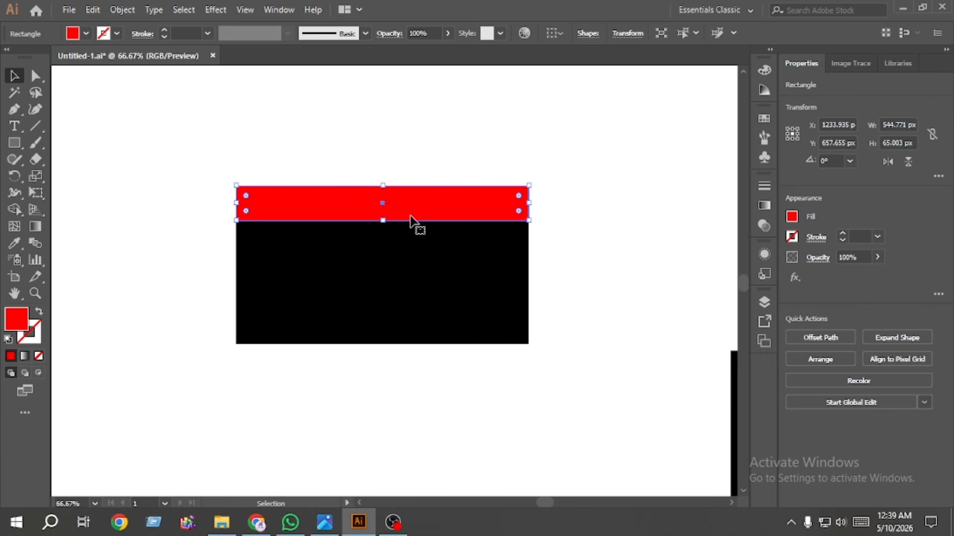
Select the red strip and black rectangle together and use Shape Builder to split them into separate, non-overlapping shapes.
drag(191, 202, 568, 293)
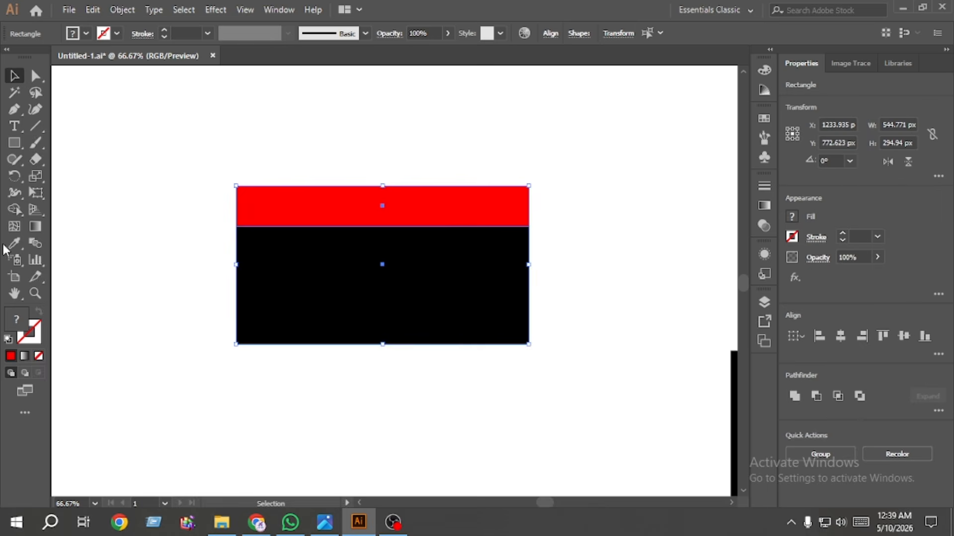
click(14, 209)
click(279, 202)
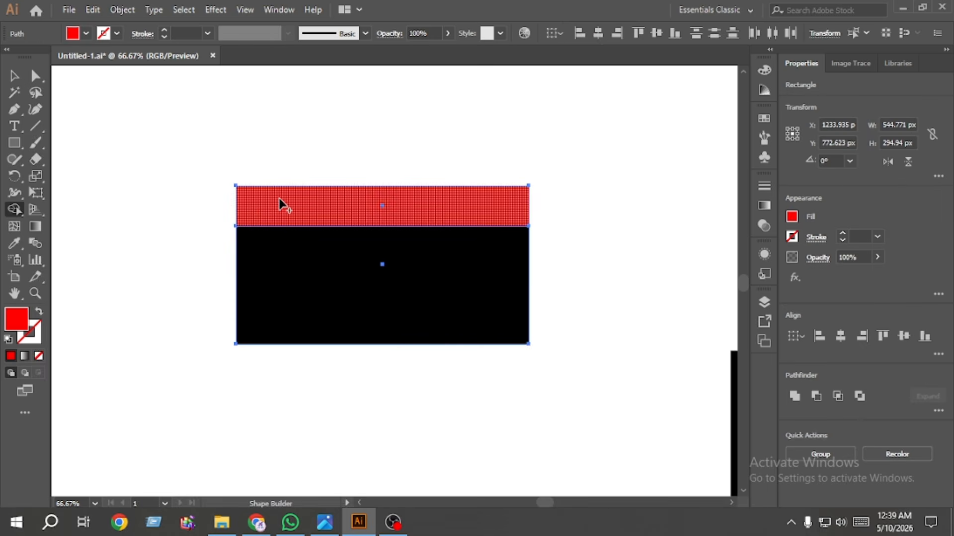
click(12, 78)
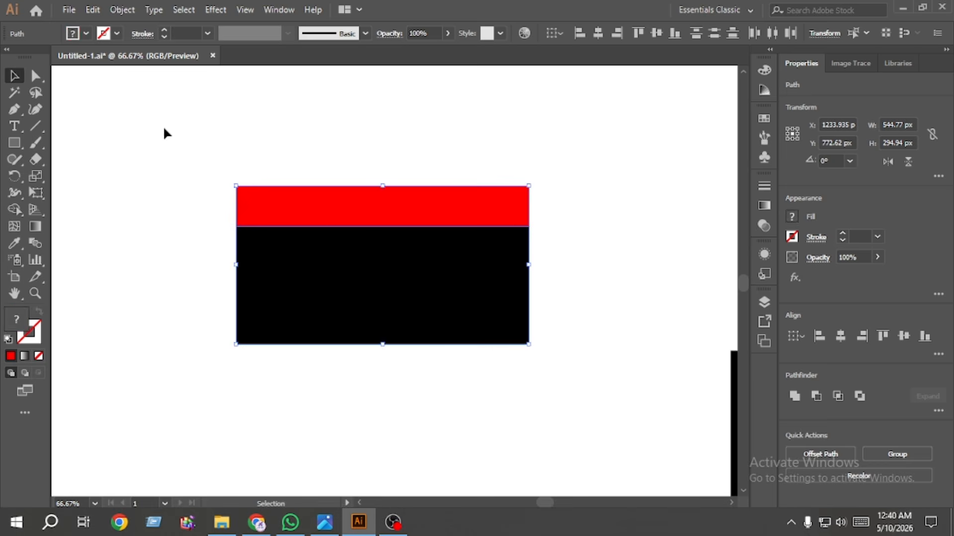
click(162, 127)
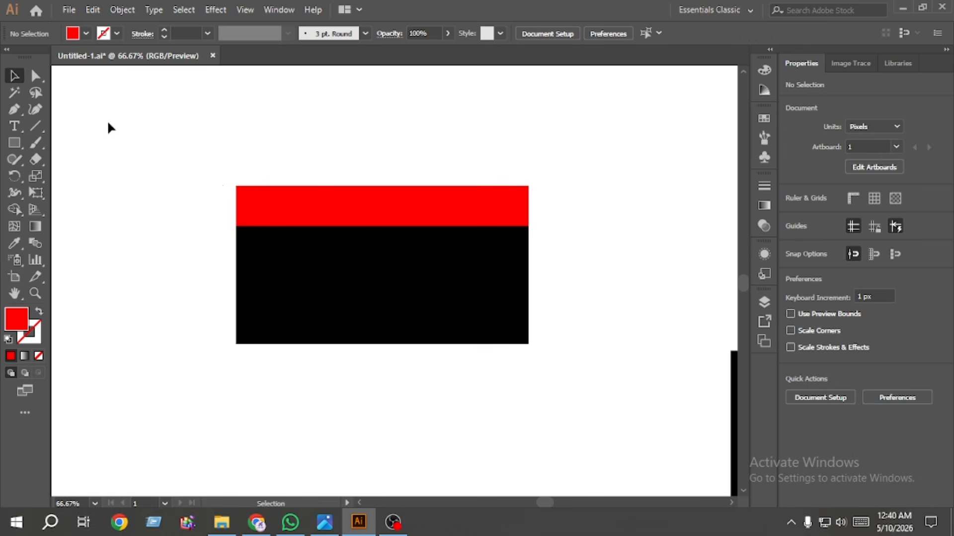
Round the two upper corners of the red strip and the two lower corners of the black shape to 24.4 px.
click(36, 77)
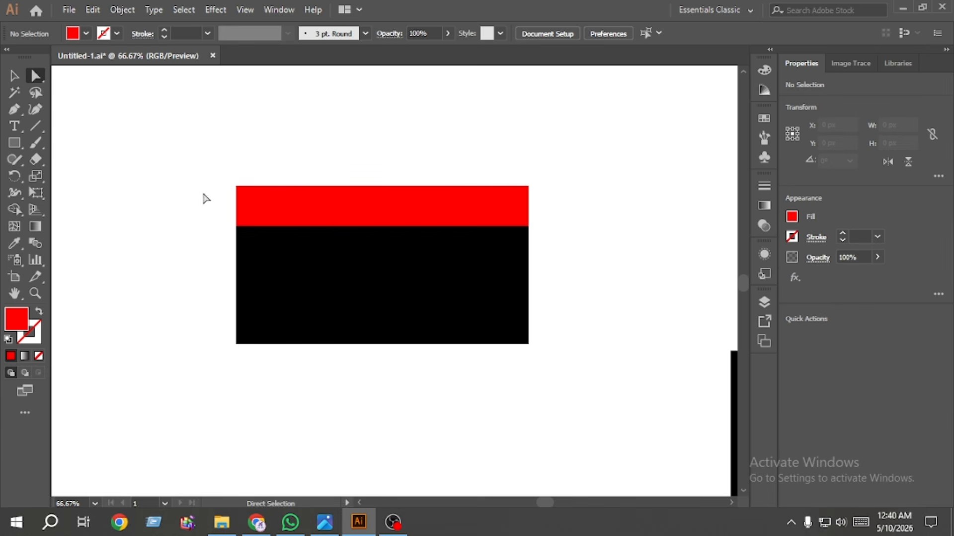
drag(224, 176, 555, 201)
key(shift)
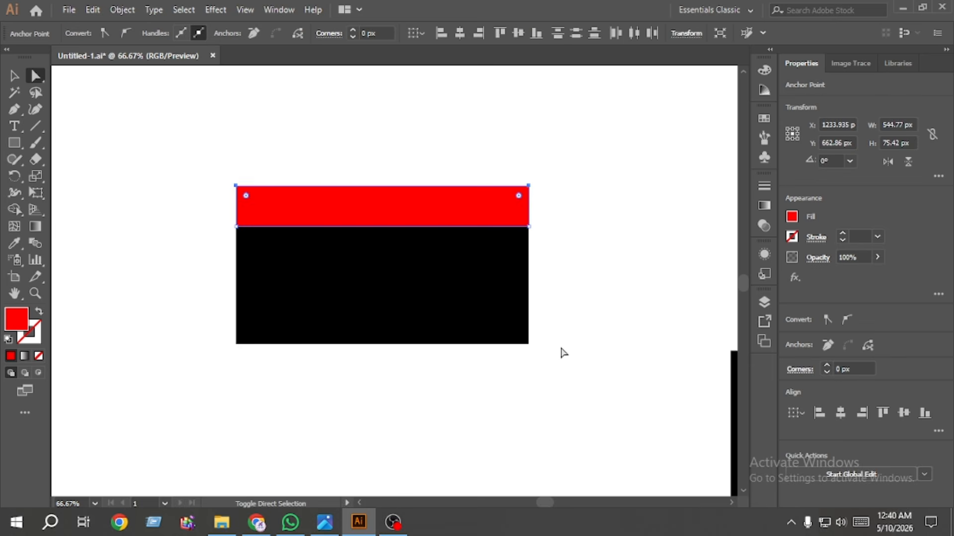
drag(560, 358, 225, 335)
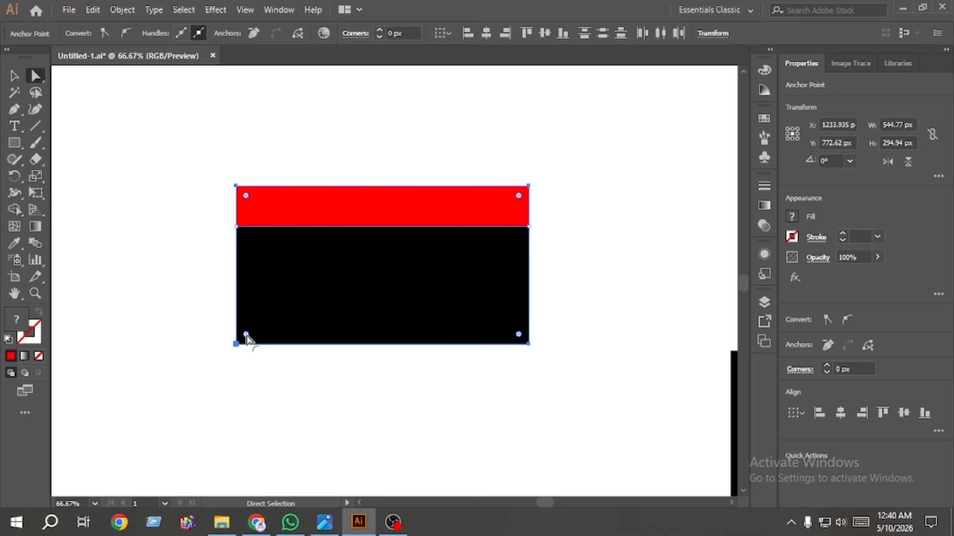
drag(246, 335, 249, 332)
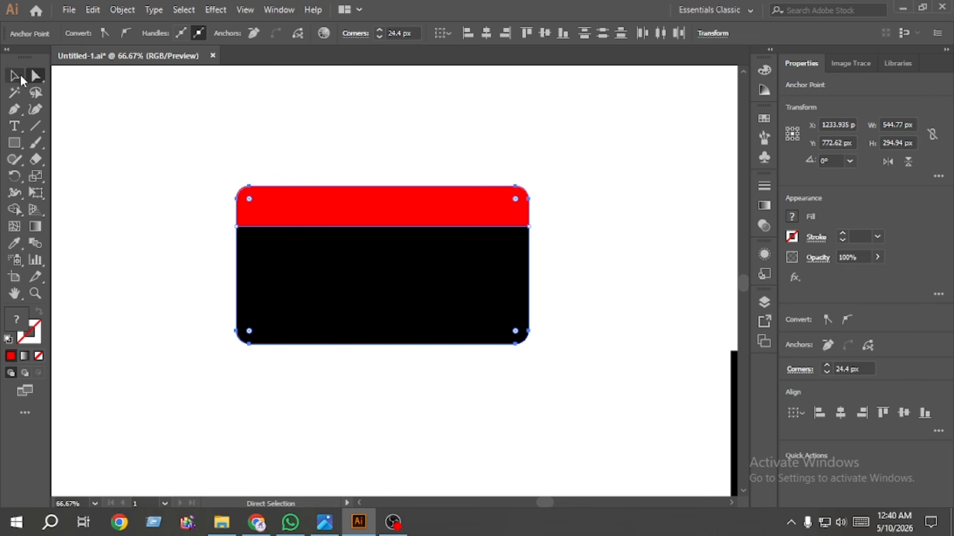
click(21, 77)
click(183, 372)
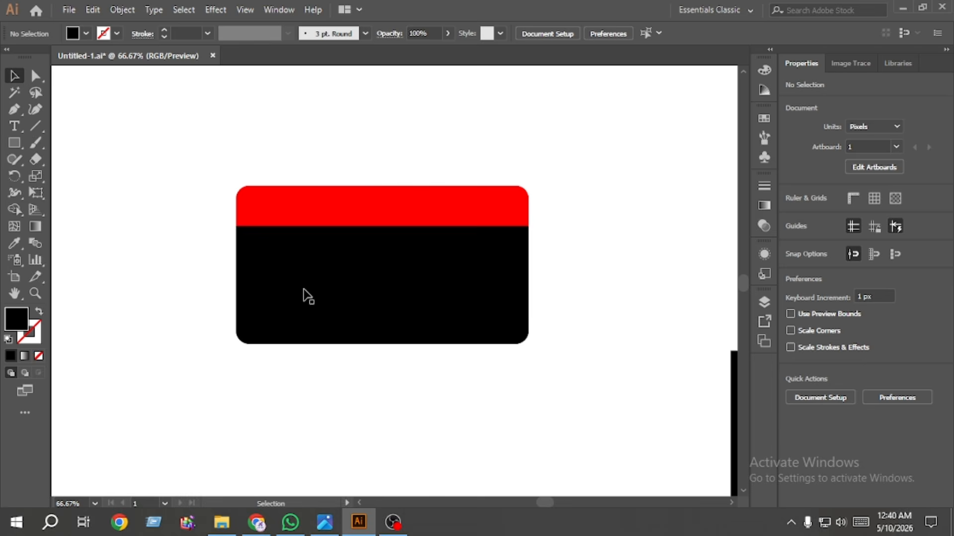
Swap fill and stroke on the black shape and the red strip so both become unfilled outlines.
click(328, 271)
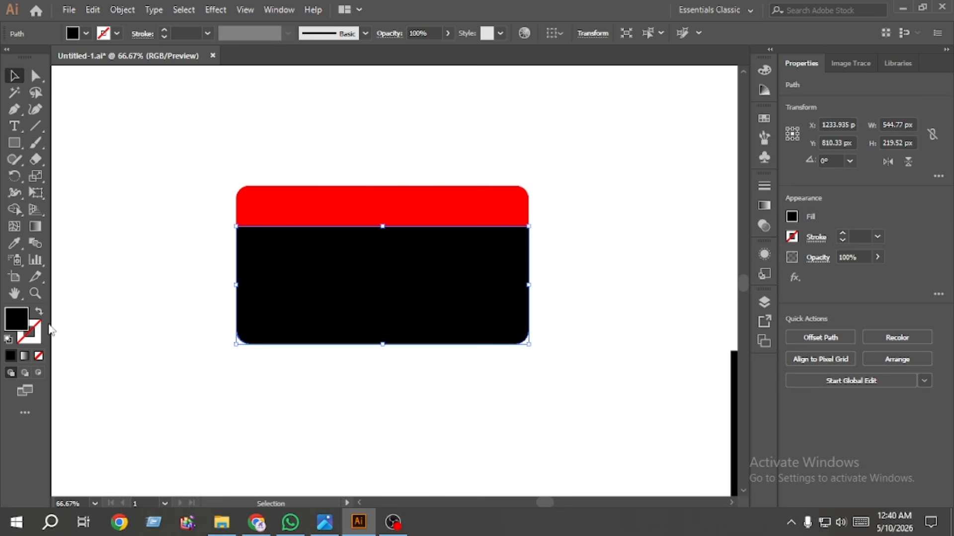
click(38, 312)
click(179, 305)
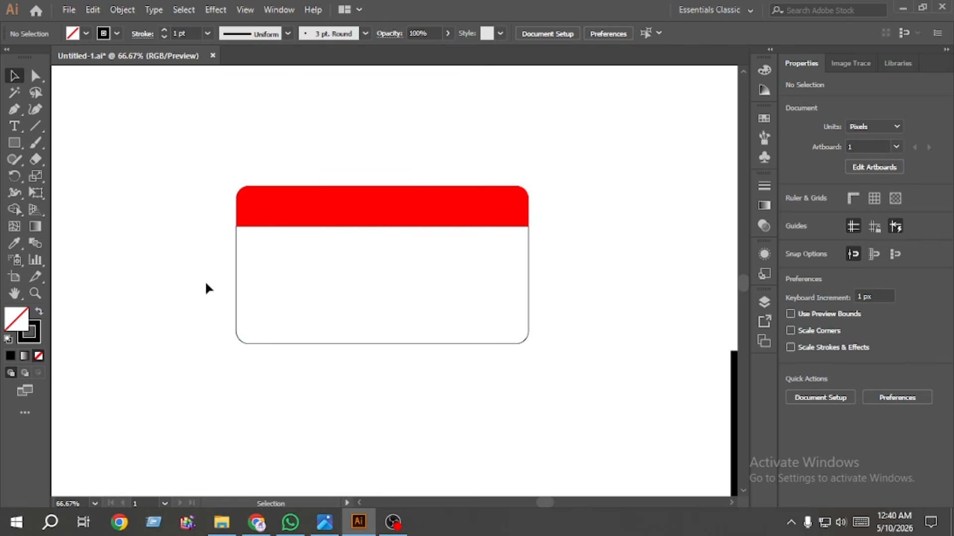
click(275, 207)
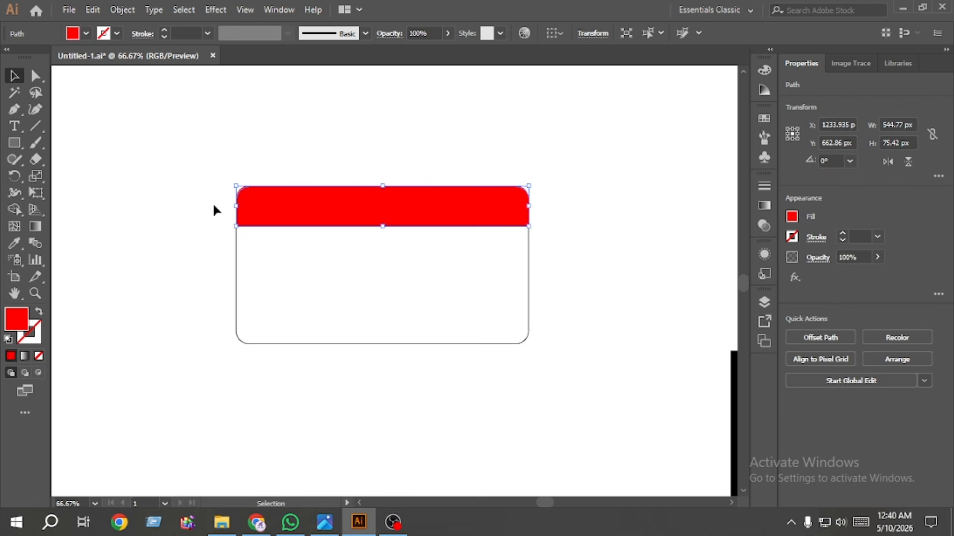
click(39, 311)
click(165, 282)
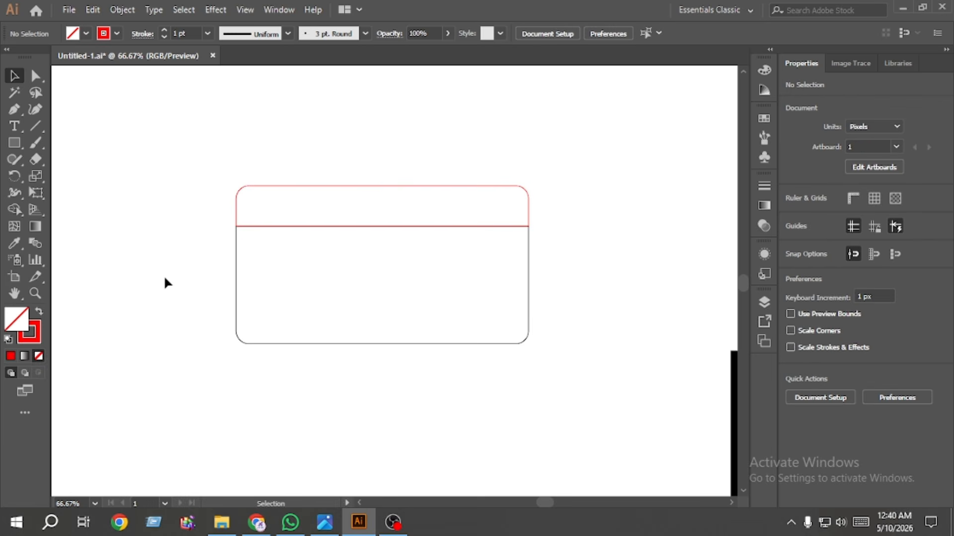
Create an inset copy of the lower black outline using Offset Path with a negative offset and Miter joins.
click(250, 277)
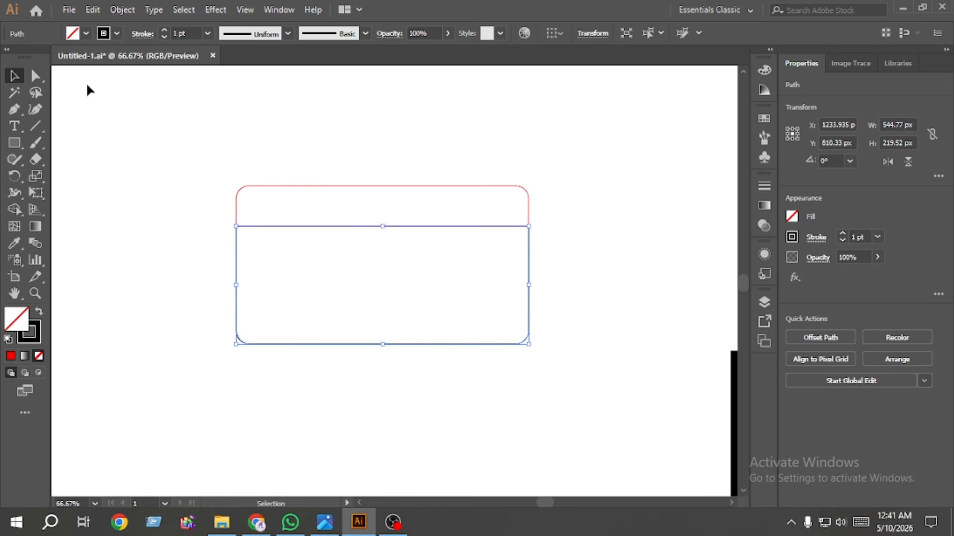
click(122, 10)
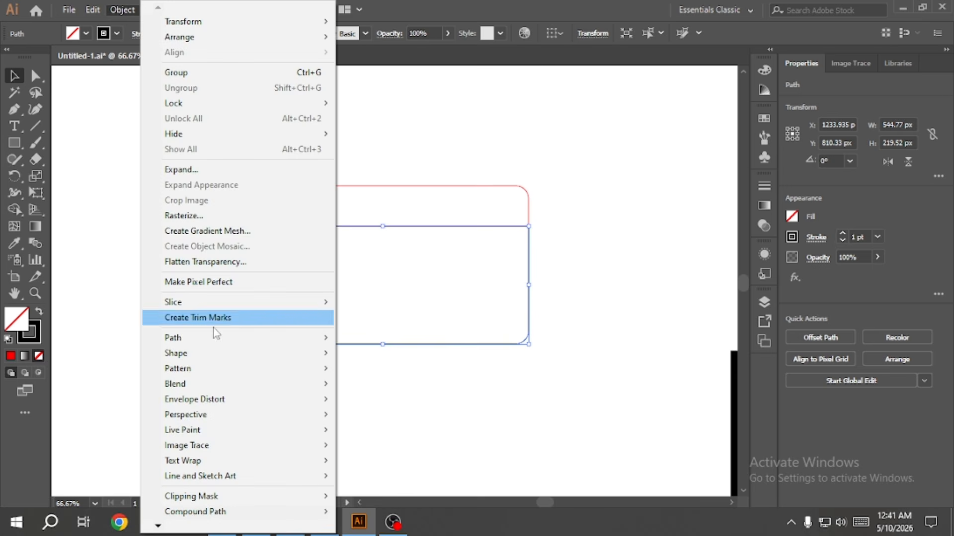
mouse_move(219, 337)
click(433, 389)
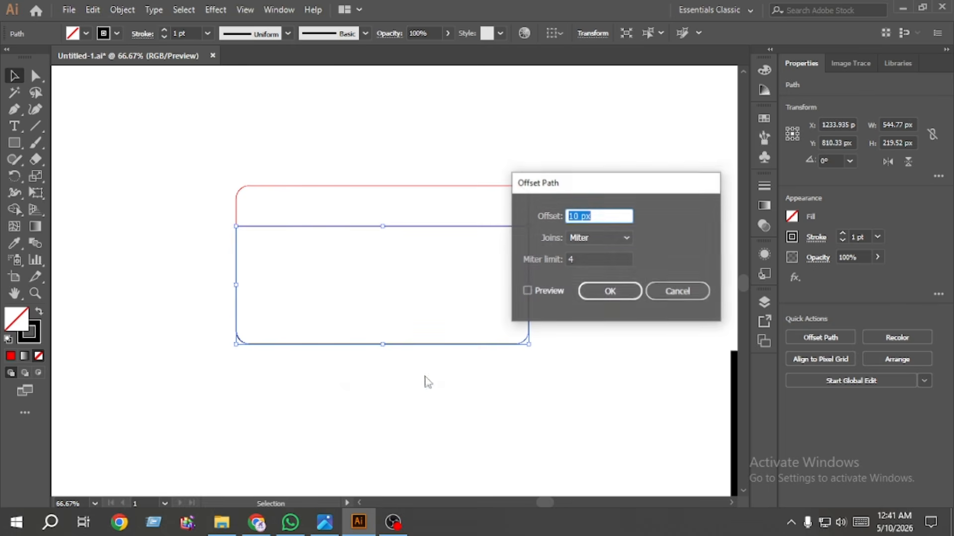
click(527, 290)
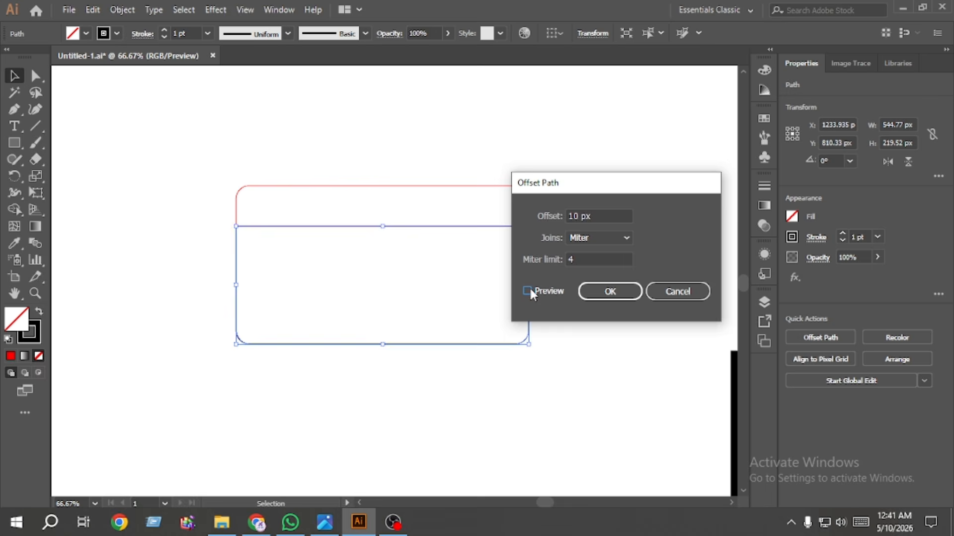
click(580, 217)
key(BackSpace)
key(Delete)
text(-18)
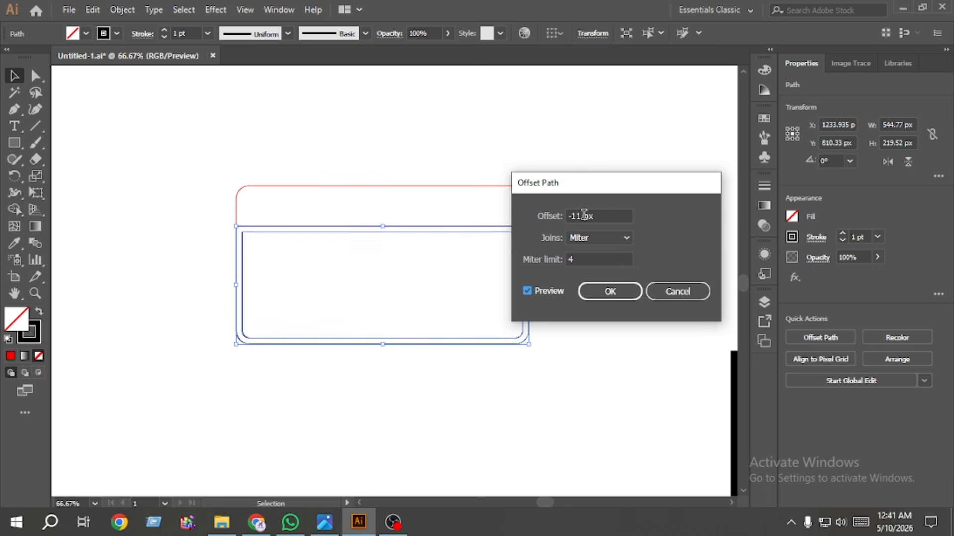
click(610, 291)
click(560, 366)
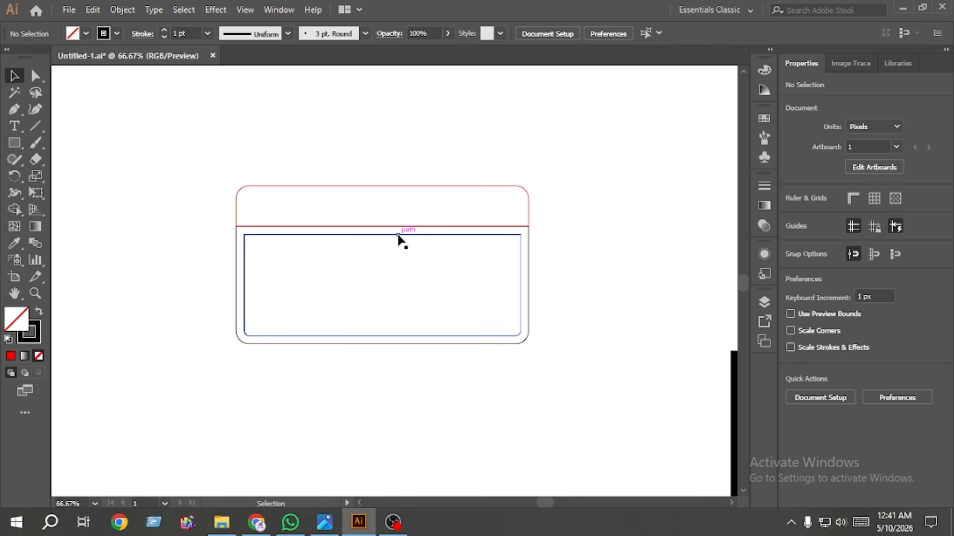
Stretch the inset outline's upper edge upward so it extends slightly past the dividing line into the red strip.
click(399, 238)
drag(384, 235, 386, 219)
click(469, 368)
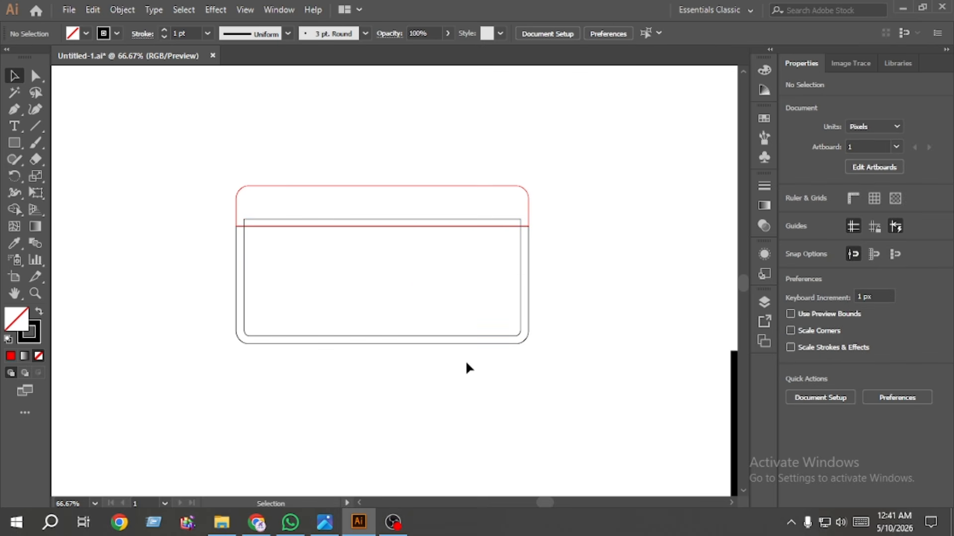
Select all three outlines and use Shape Builder with a black fill to merge the header and border into one frame around the inner opening.
drag(520, 369, 247, 192)
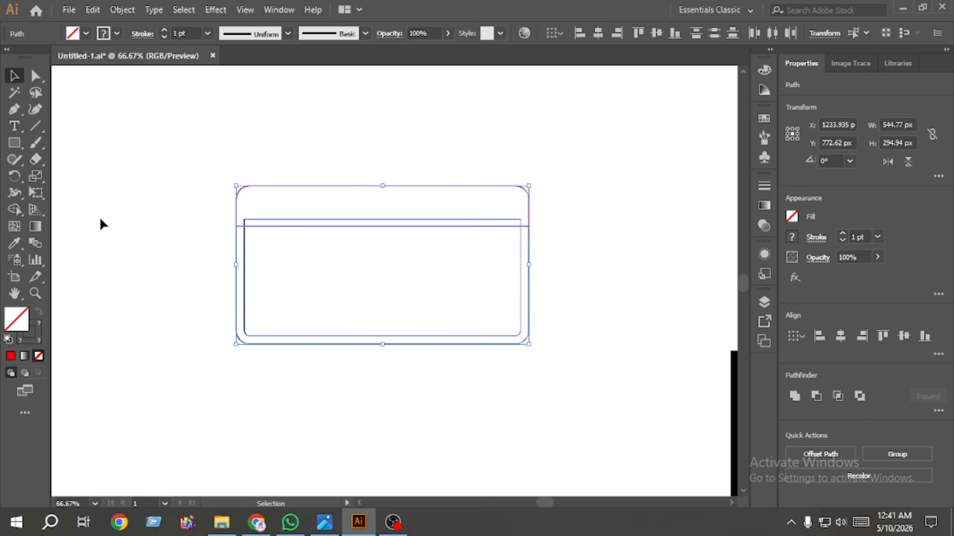
click(16, 211)
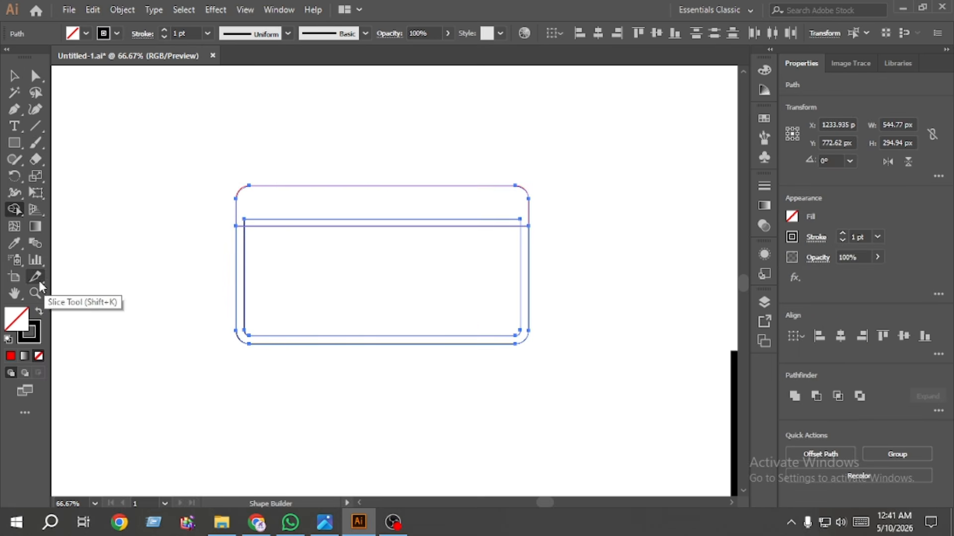
click(39, 314)
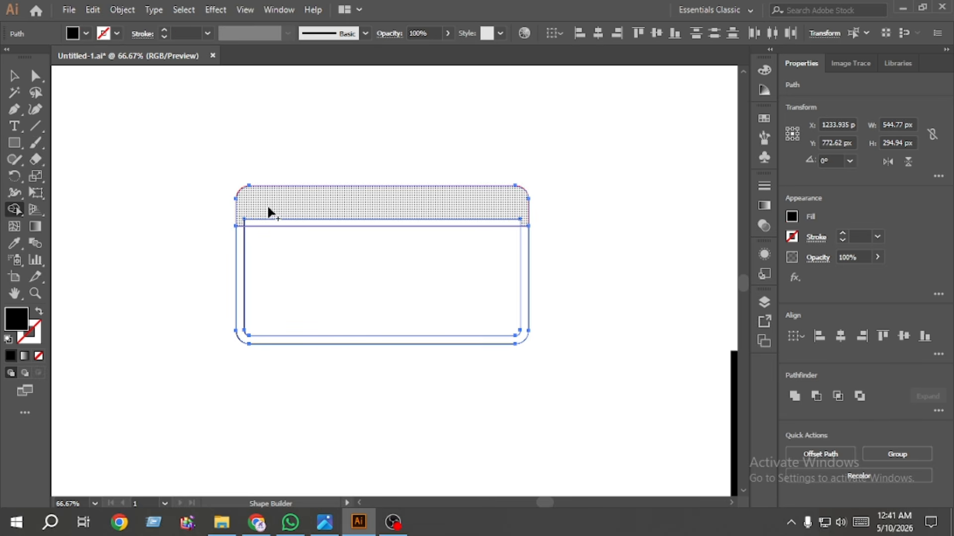
drag(267, 205, 309, 219)
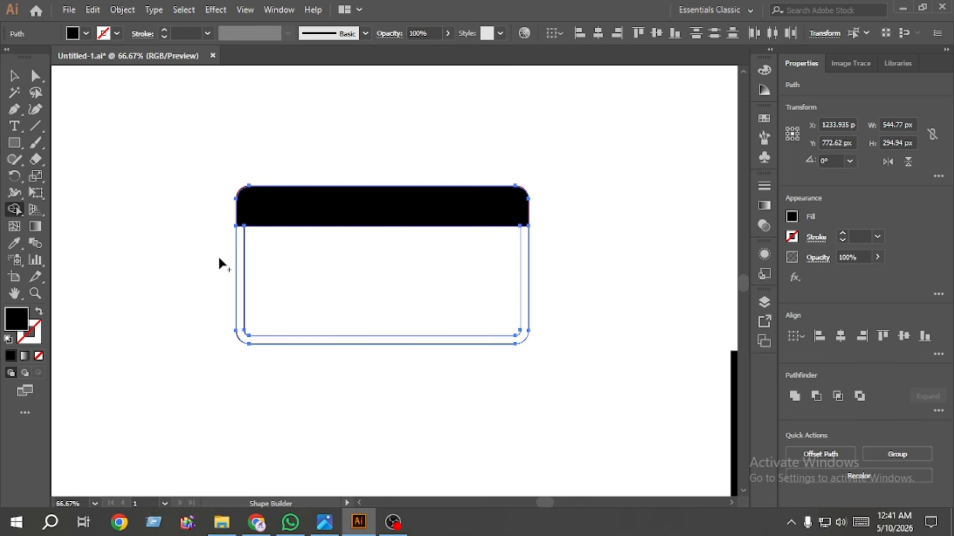
click(239, 263)
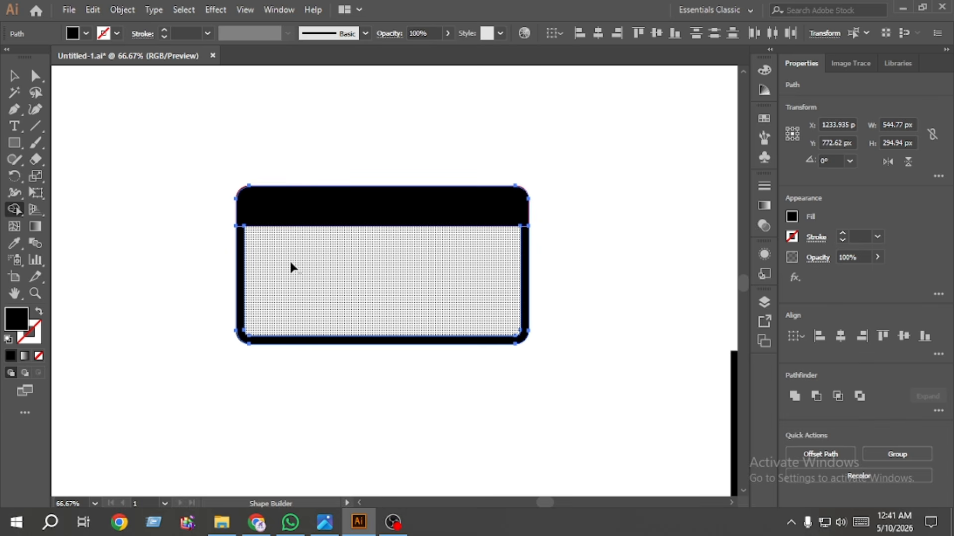
drag(243, 212, 241, 237)
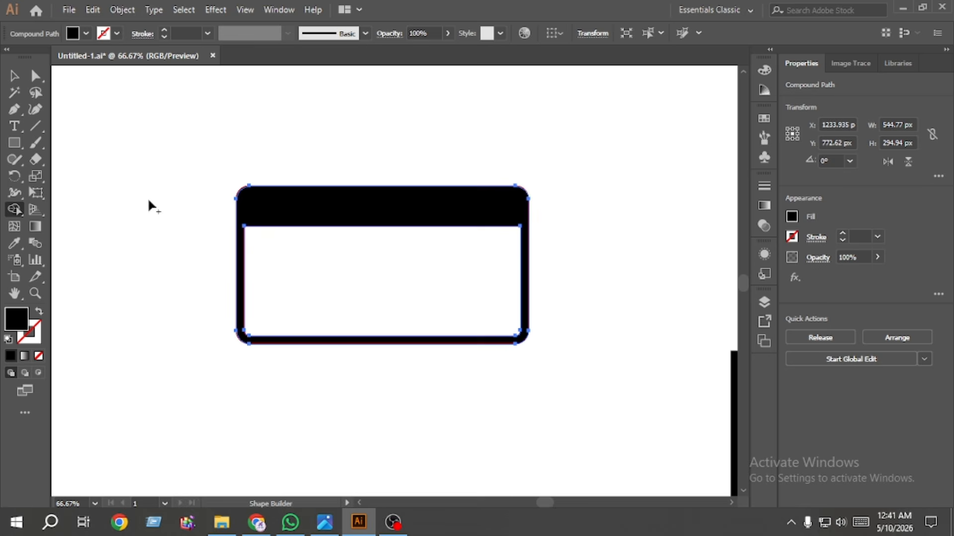
click(14, 75)
click(198, 201)
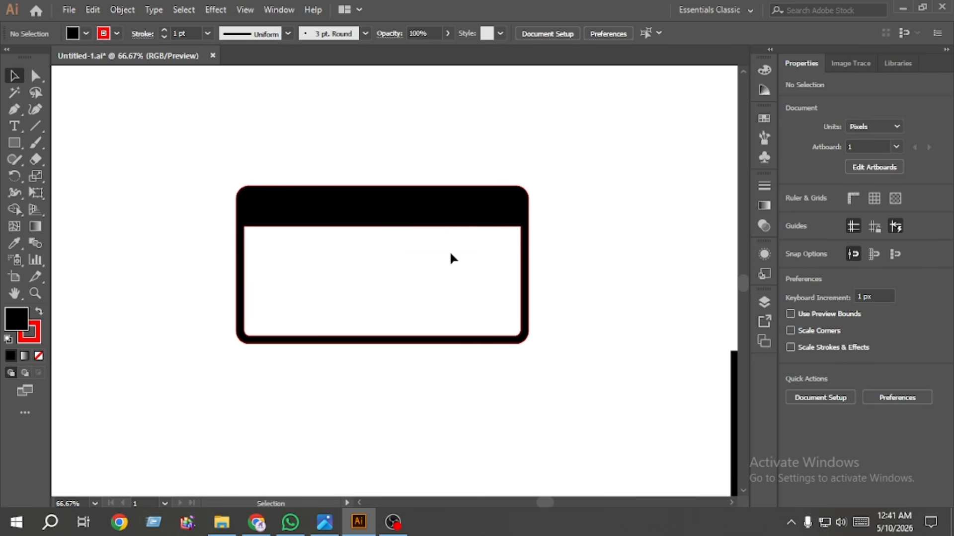
Remove the red stroke from the merged black frame by setting its stroke to None.
drag(555, 290, 457, 268)
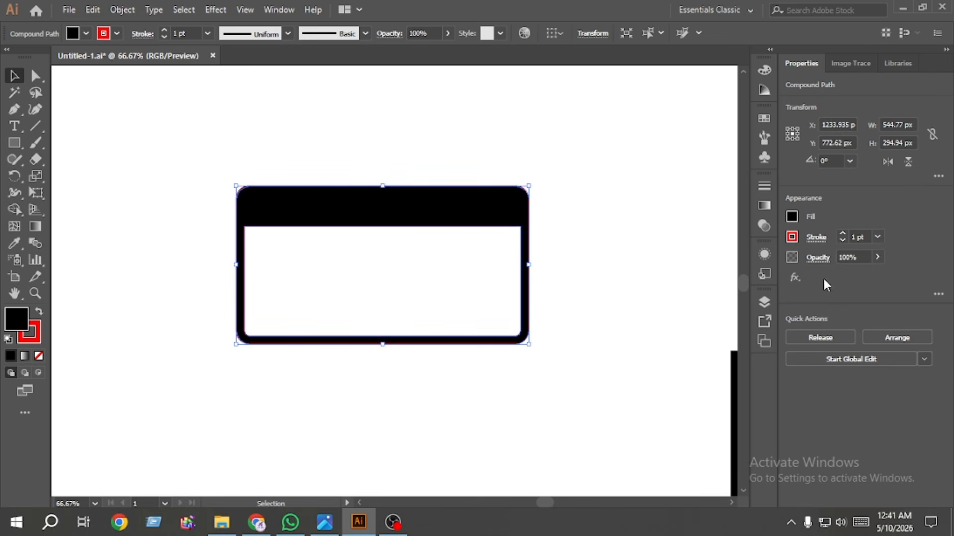
click(792, 237)
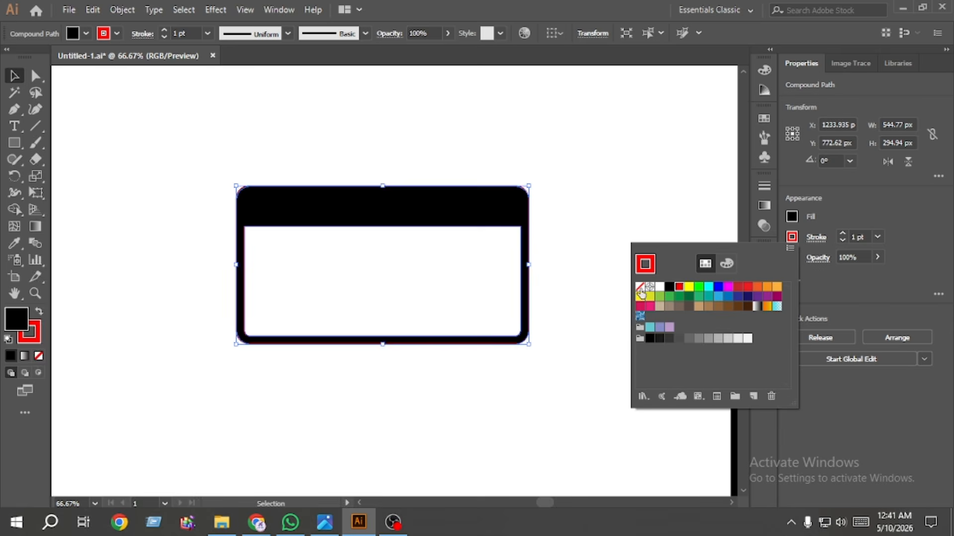
click(667, 287)
click(299, 144)
key(ctrl+1)
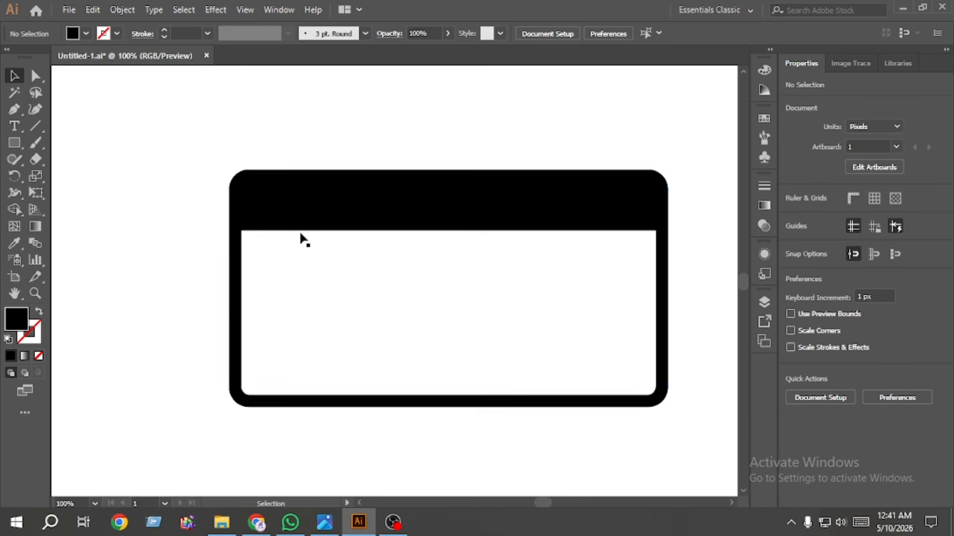
Draw a black circle about 104 px in diameter in the middle of the frame's white opening.
drag(14, 142, 70, 178)
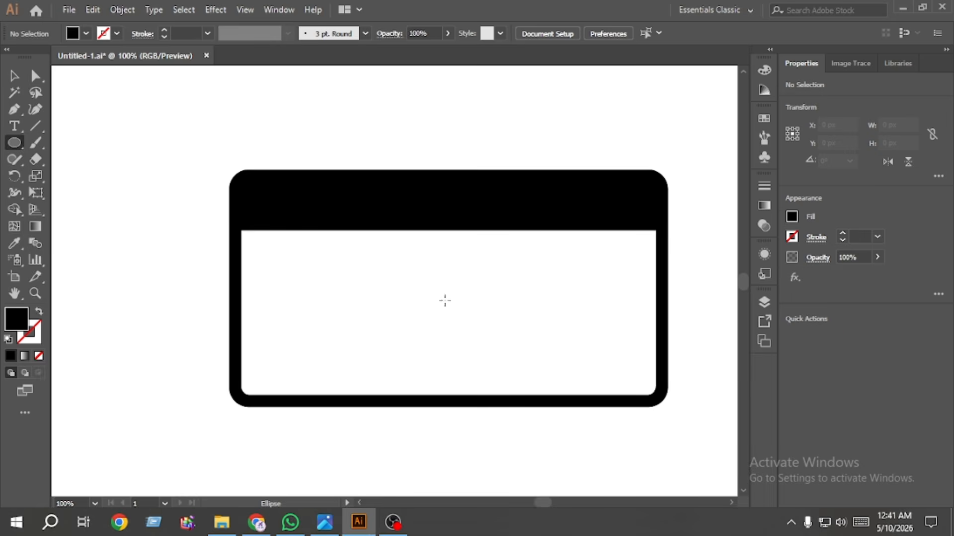
drag(449, 308, 490, 317)
click(14, 75)
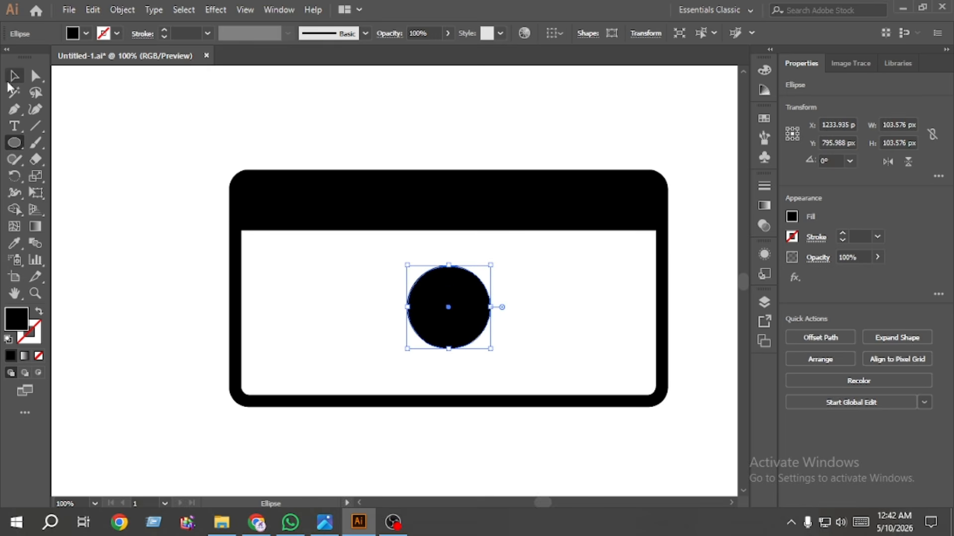
click(142, 190)
Create a three-sided polygon with a 50 px radius, place it beside the circle inside the frame and rotate it to point right.
click(16, 142)
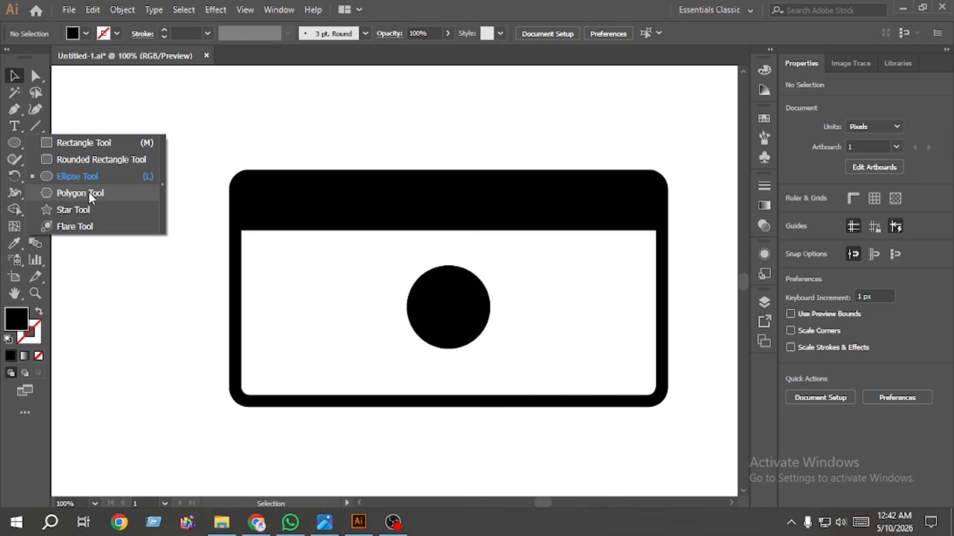
click(90, 195)
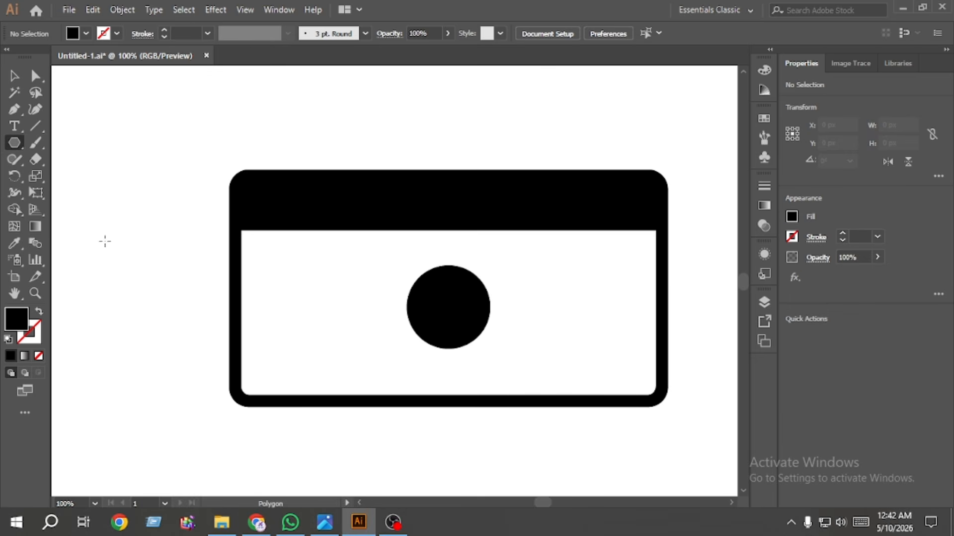
click(137, 273)
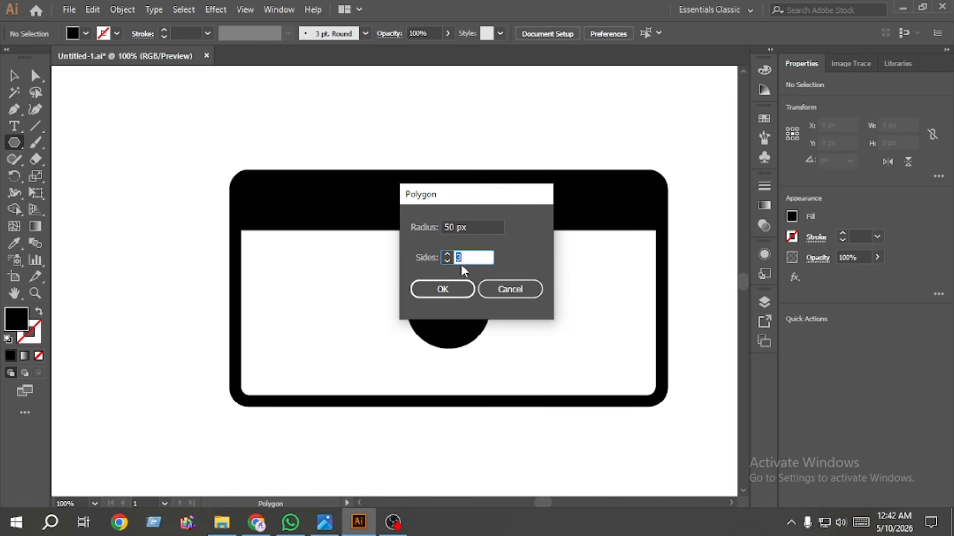
click(441, 289)
click(14, 76)
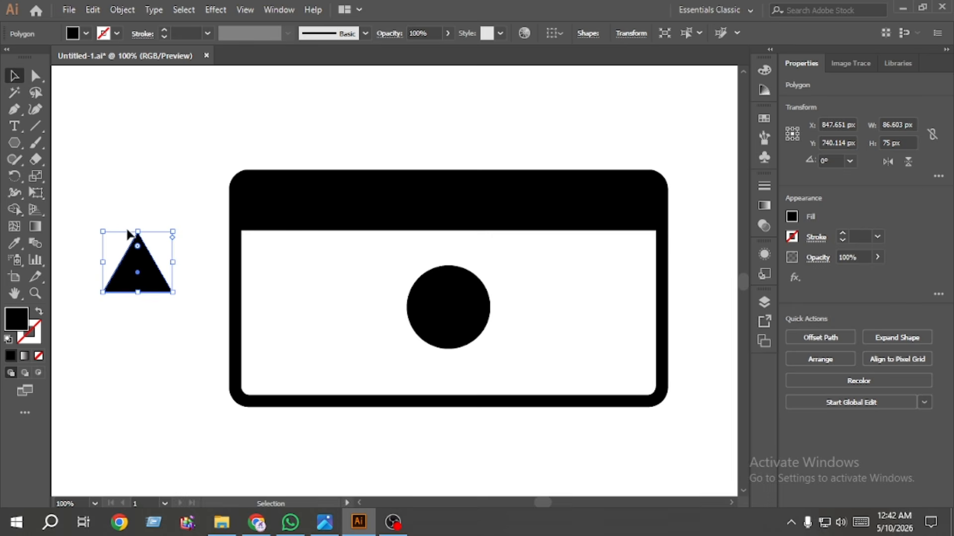
drag(148, 264, 359, 314)
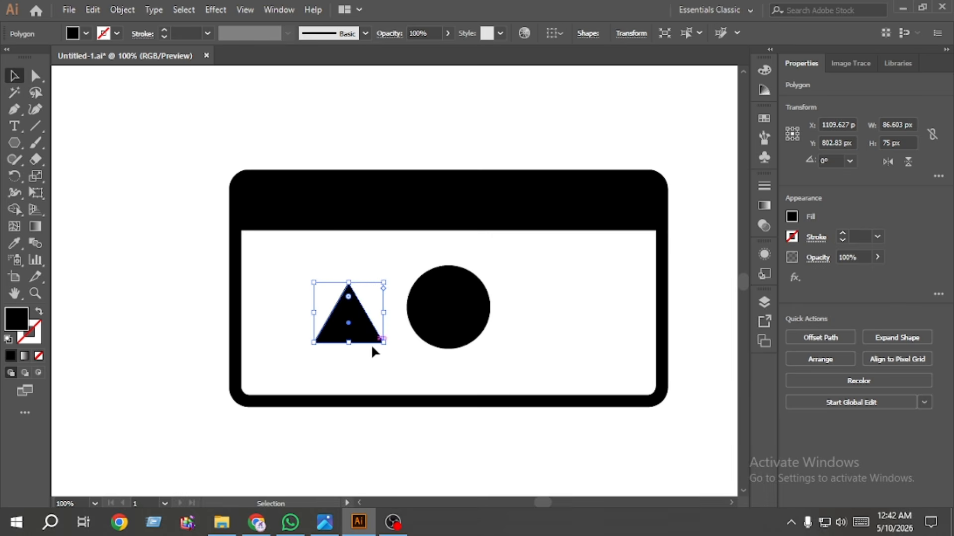
drag(387, 348, 358, 340)
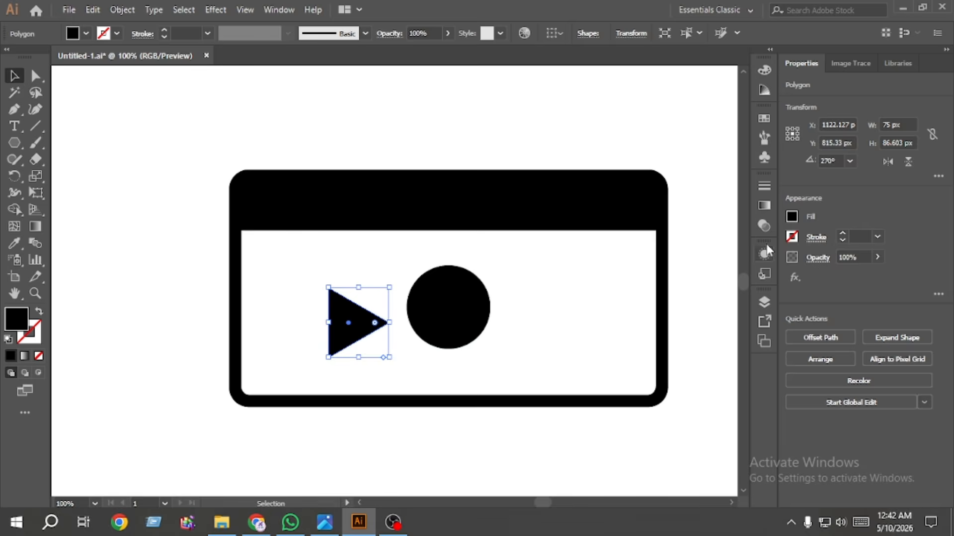
Fill the triangle with white, scale it proportionally to about 46 × 53 px and place it on the black circle.
click(791, 217)
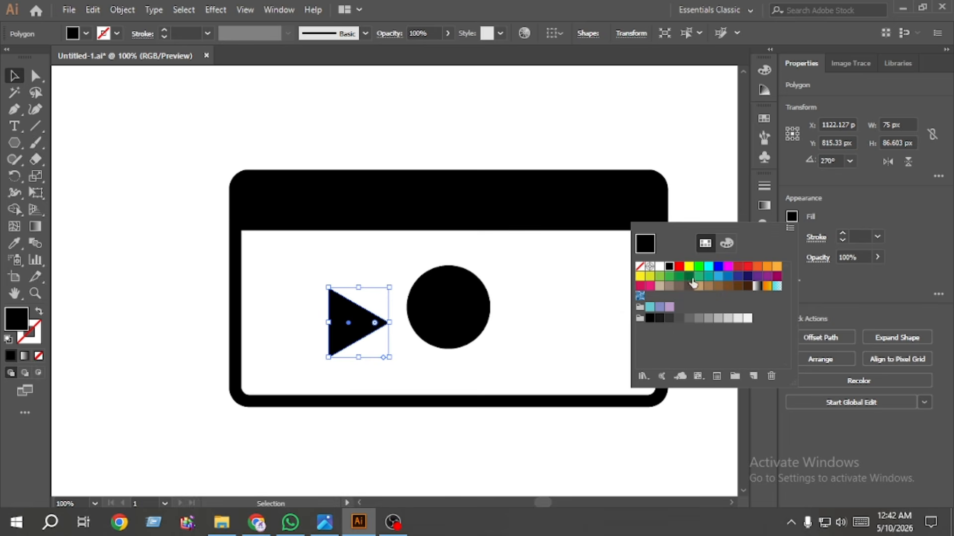
click(659, 268)
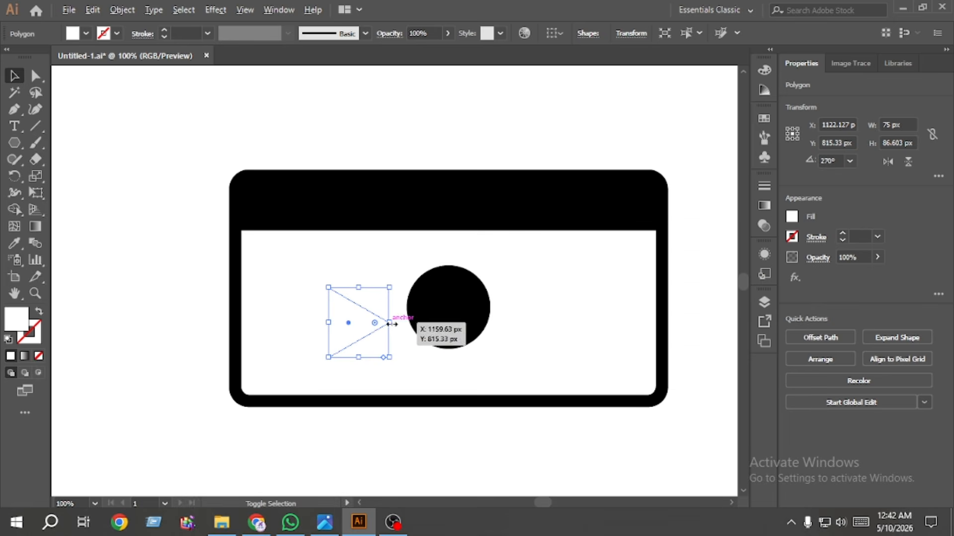
drag(391, 324, 456, 310)
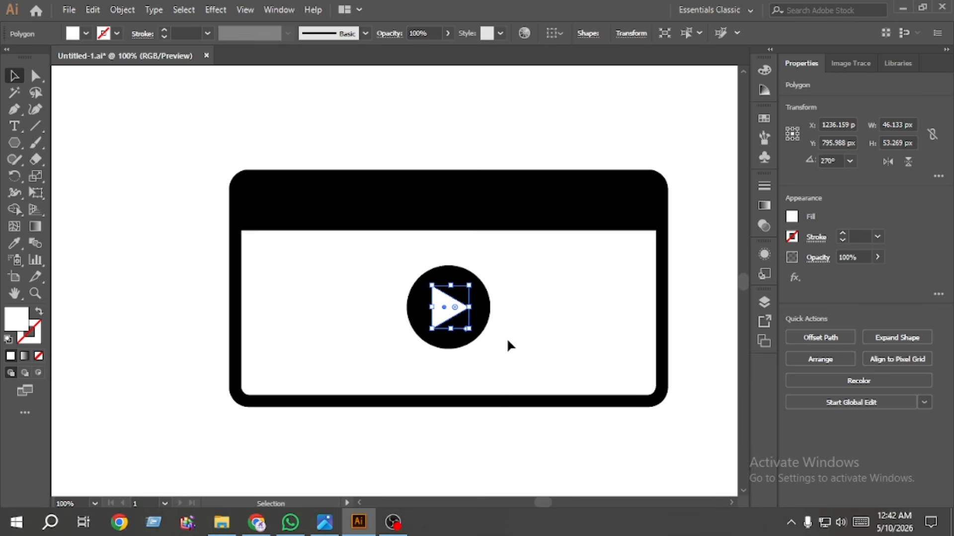
Select the circle and triangle and align them on their horizontal centers.
drag(508, 342, 379, 297)
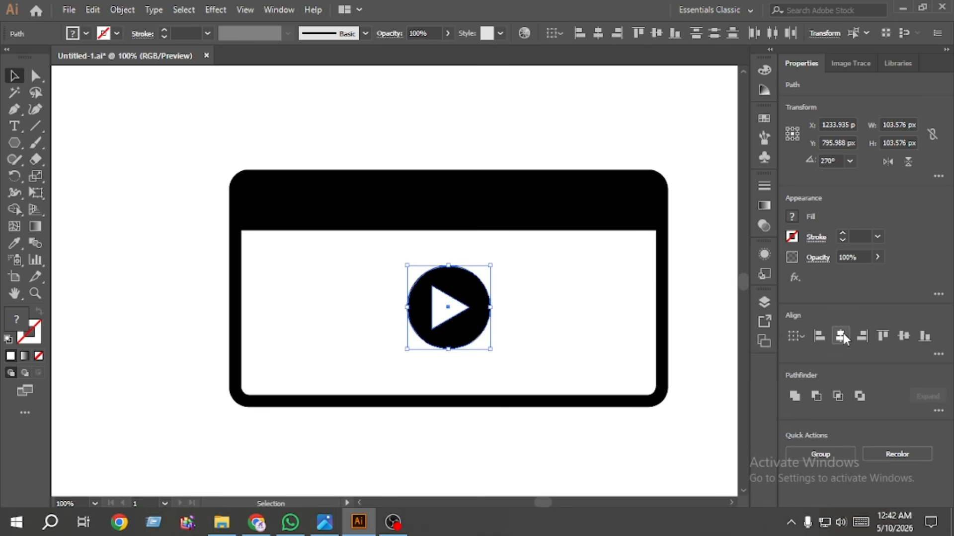
click(842, 336)
click(543, 310)
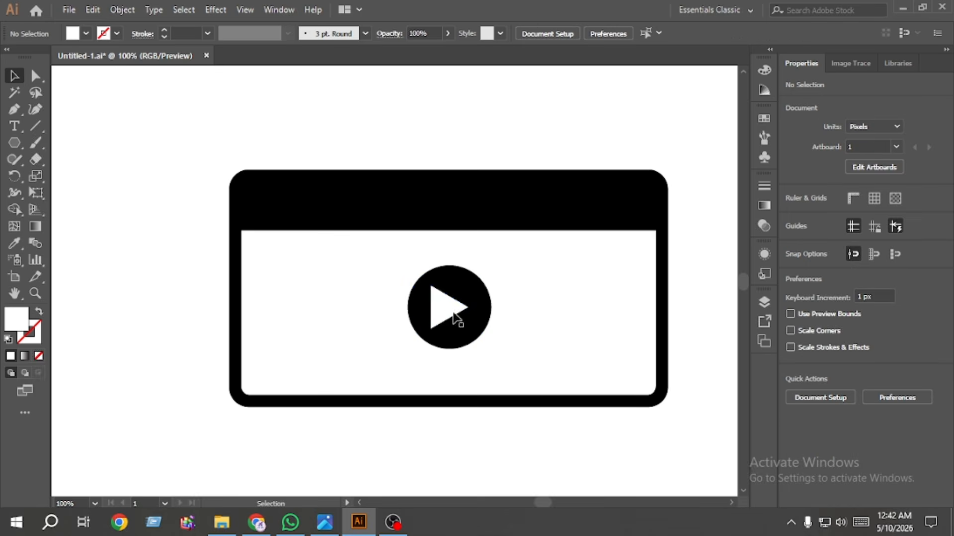
Nudge the white triangle a few pixels to the right and group it with the black circle as a play button.
click(440, 312)
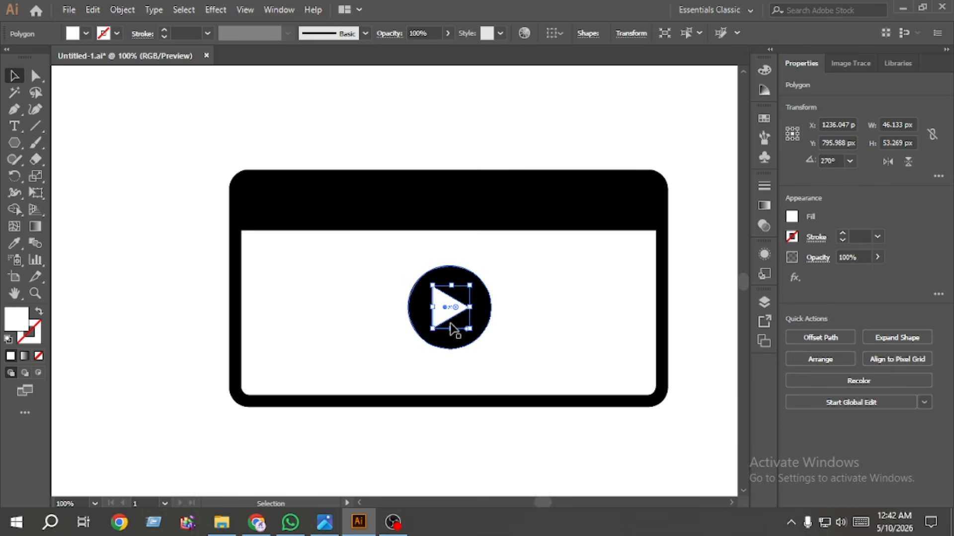
key(Right)
key(Right)
key(Right)
key(Right)
key(Left)
key(Left)
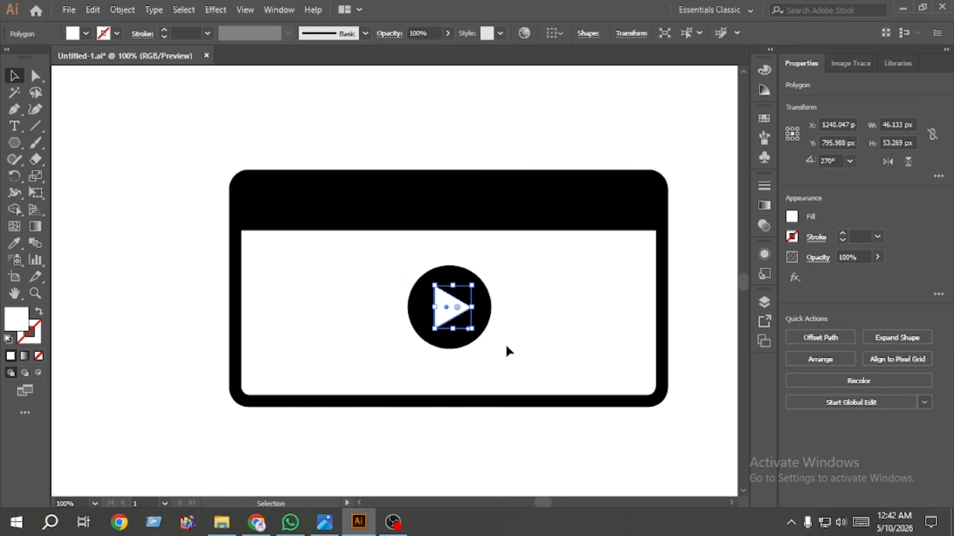
drag(507, 345, 400, 292)
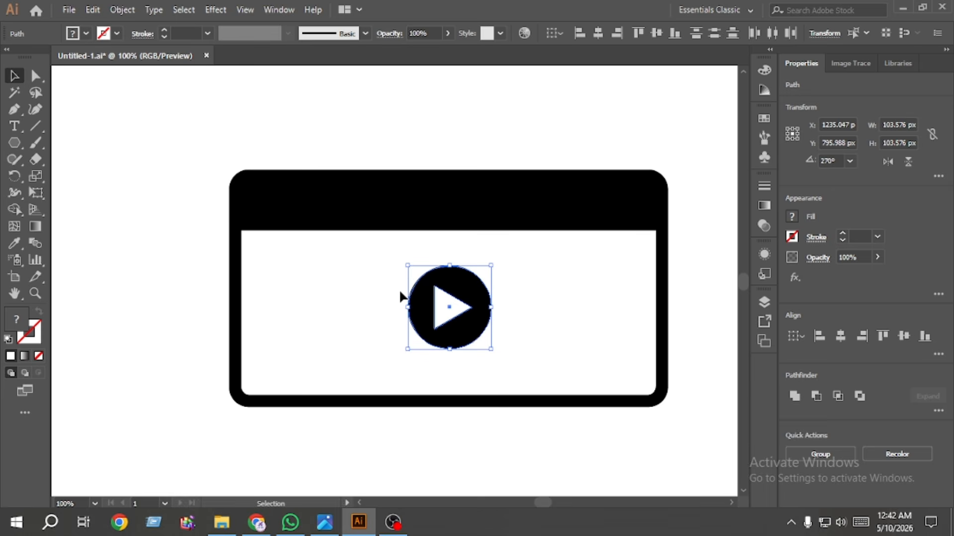
key(ctrl+g)
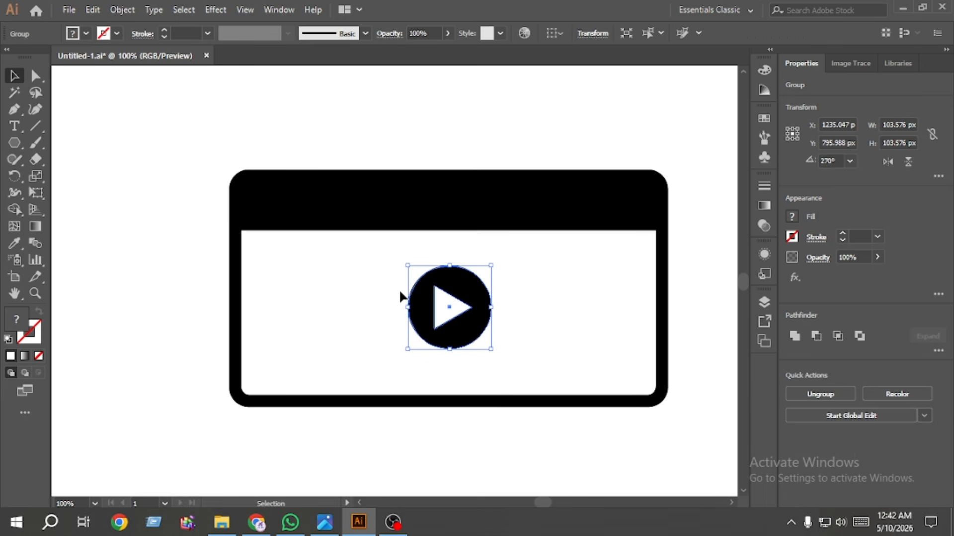
Duplicate the play button group above the separate black rectangle and enlarge the copy proportionally to about 216 px.
key(ctrl+0)
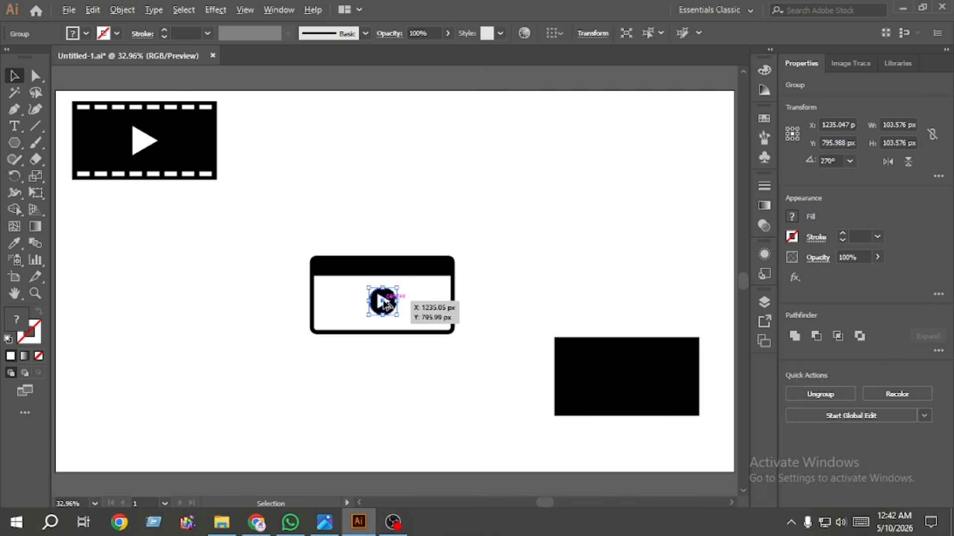
drag(385, 303, 666, 264)
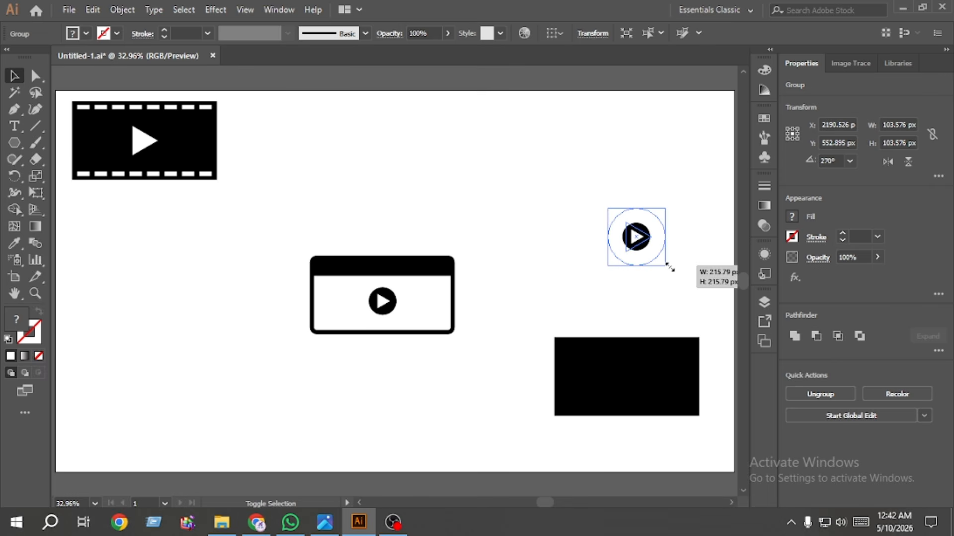
click(560, 279)
Select the frame together with its play button and align them on their horizontal centers.
scroll(382, 299, up, 3)
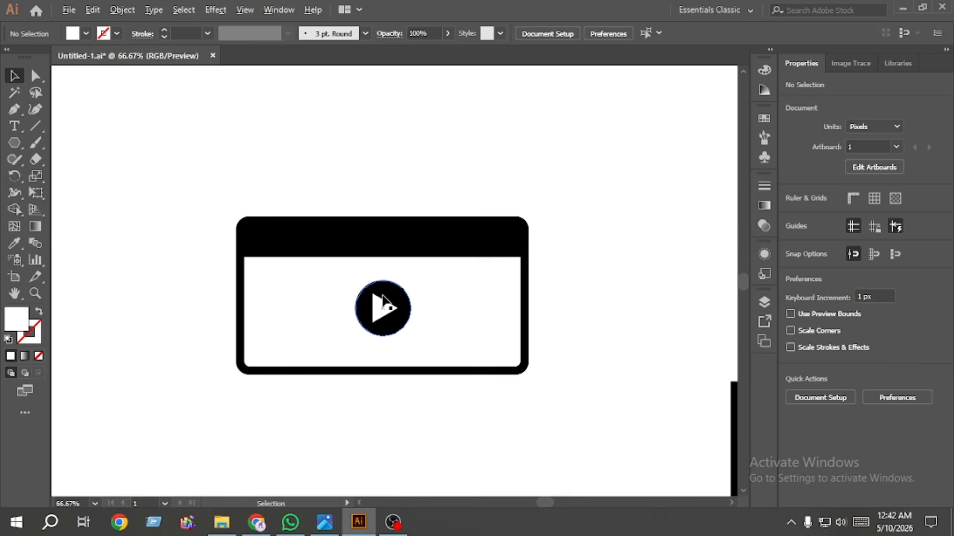
scroll(383, 299, up, 1)
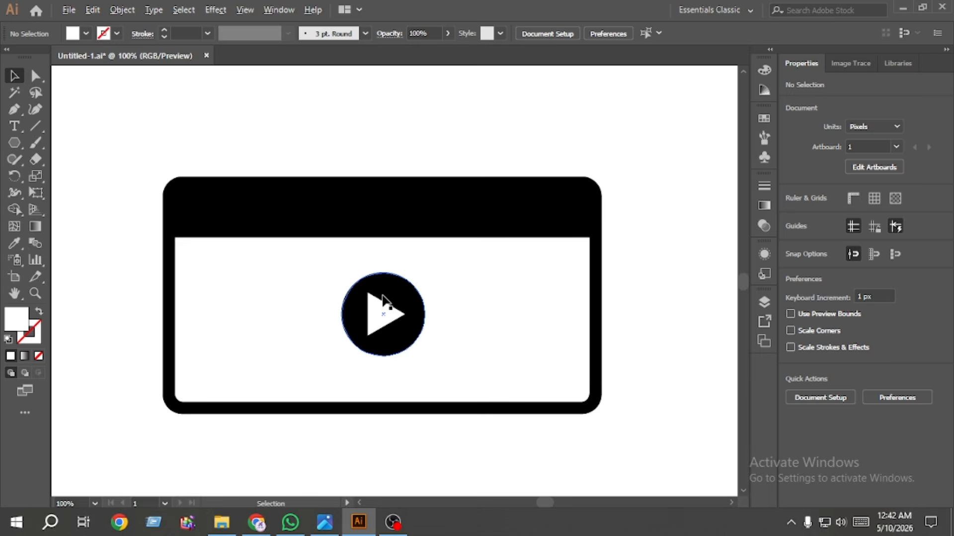
click(380, 343)
drag(403, 441, 356, 233)
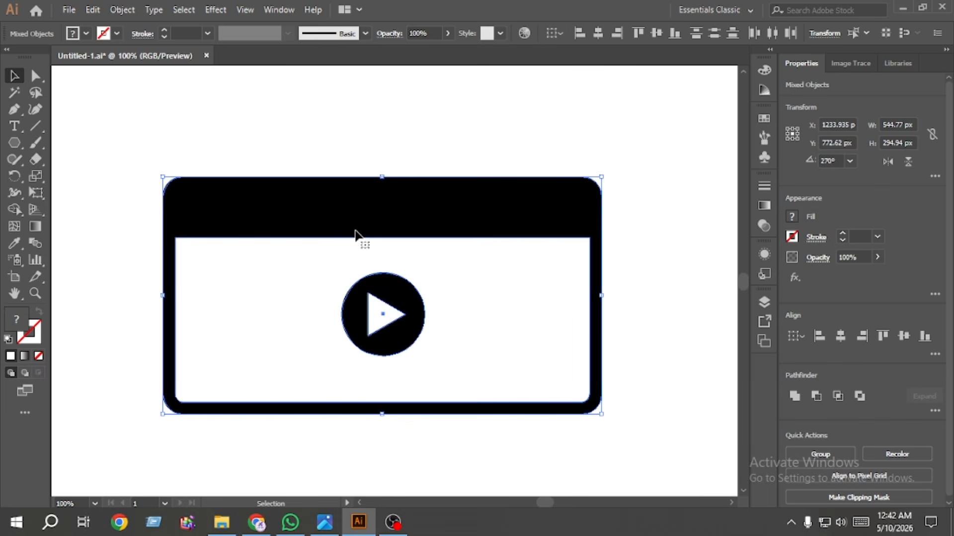
click(839, 337)
click(492, 460)
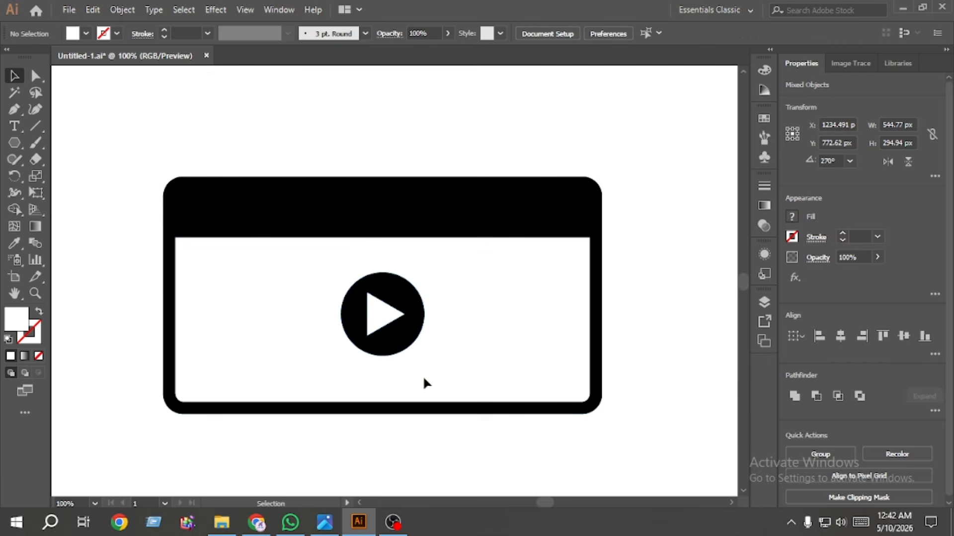
Move the play button inside the frame up by 14 px.
click(396, 345)
key(Up)
key(Up)
key(Up)
key(Up)
key(Up)
key(Up)
key(Up)
key(Up)
key(Up)
key(Up)
key(Up)
key(Up)
key(Up)
key(Up)
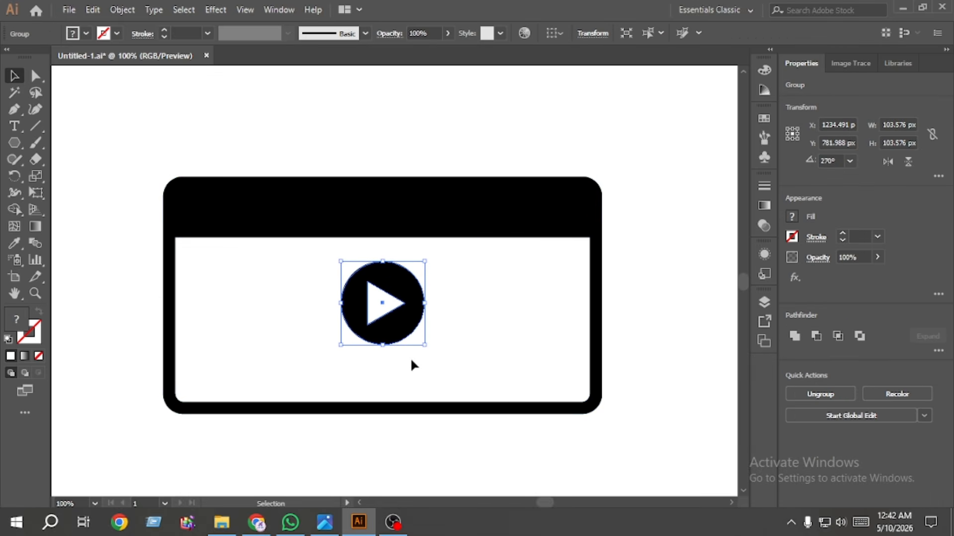
click(96, 313)
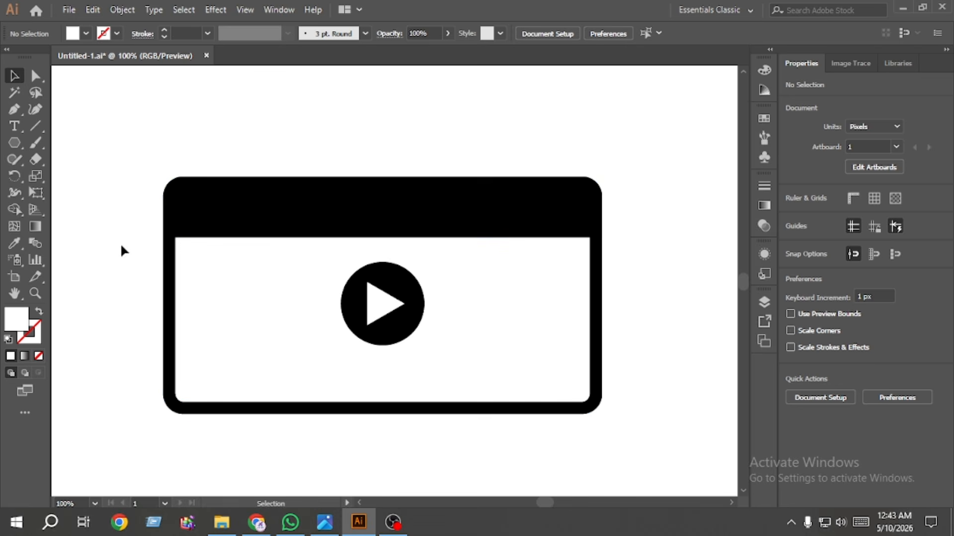
Draw a thin horizontal bar about 365 × 8 px below the play button and fill it with black.
drag(6, 145, 48, 142)
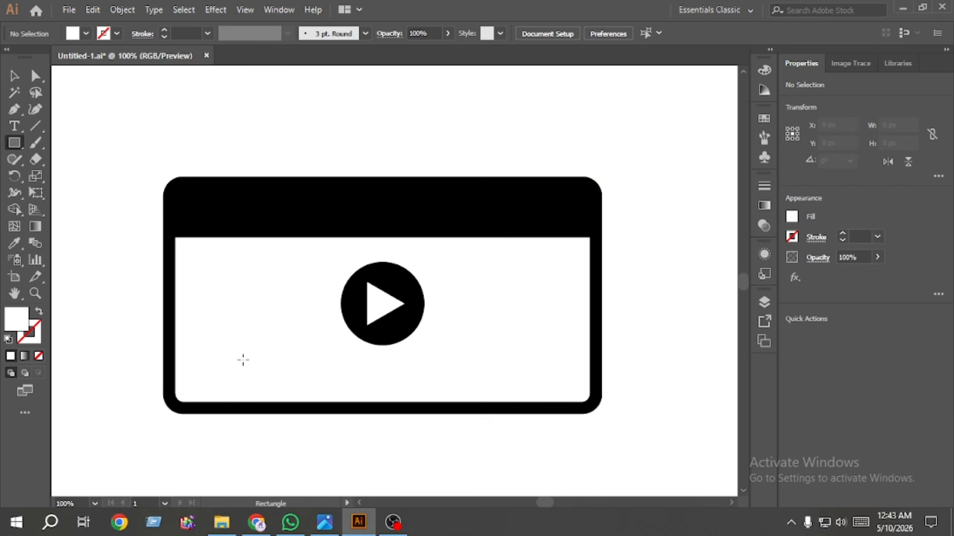
drag(243, 360, 537, 366)
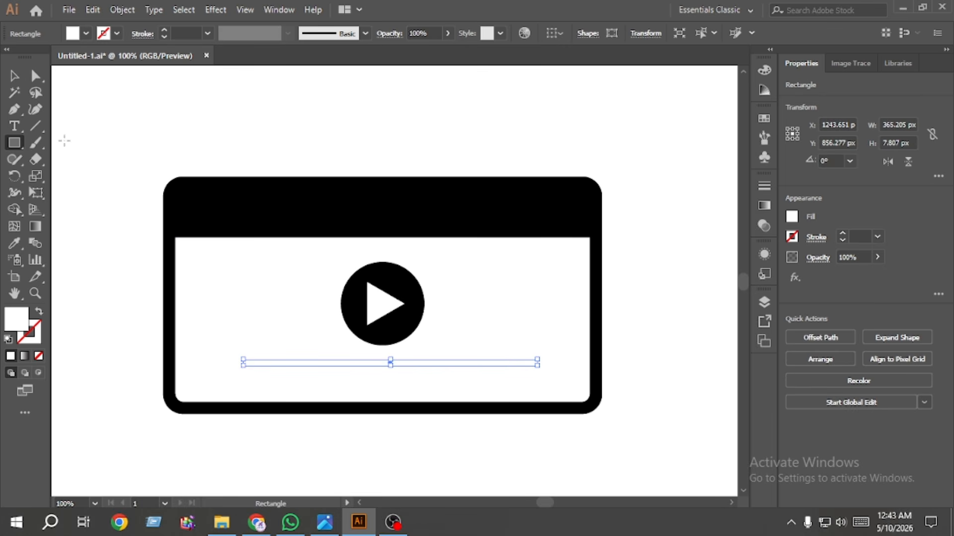
click(14, 76)
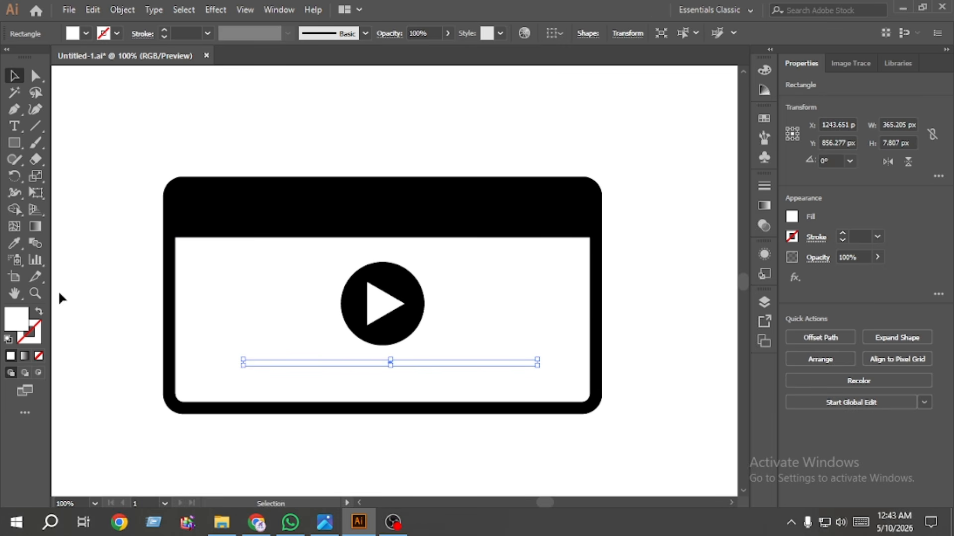
click(792, 217)
click(671, 267)
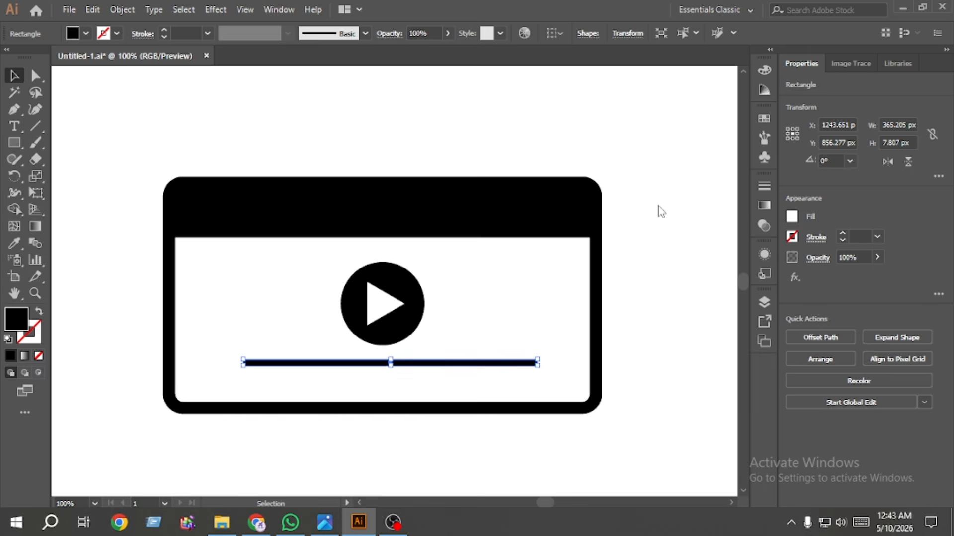
Round the bar's corners to the maximum radius of about 3.9 px with the Direct Selection tool.
click(36, 75)
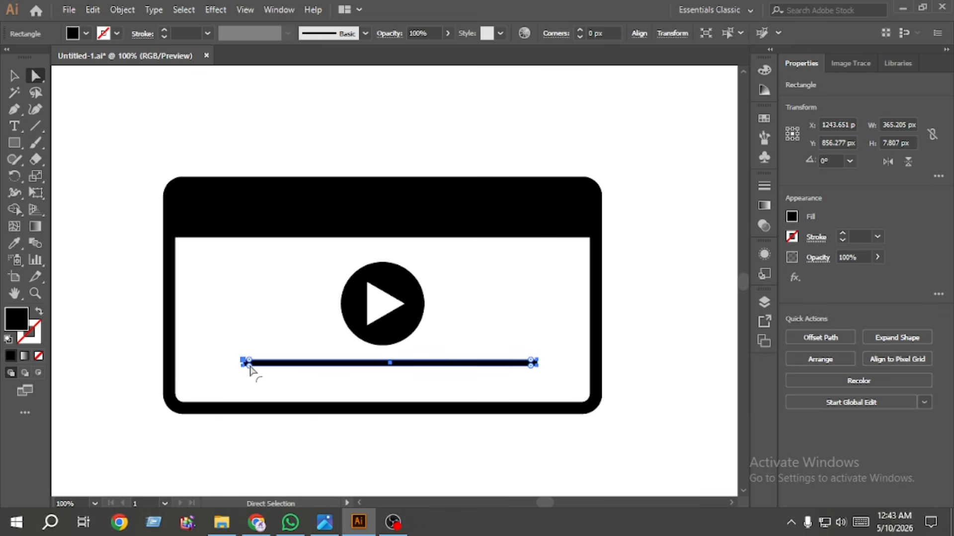
drag(250, 371, 347, 397)
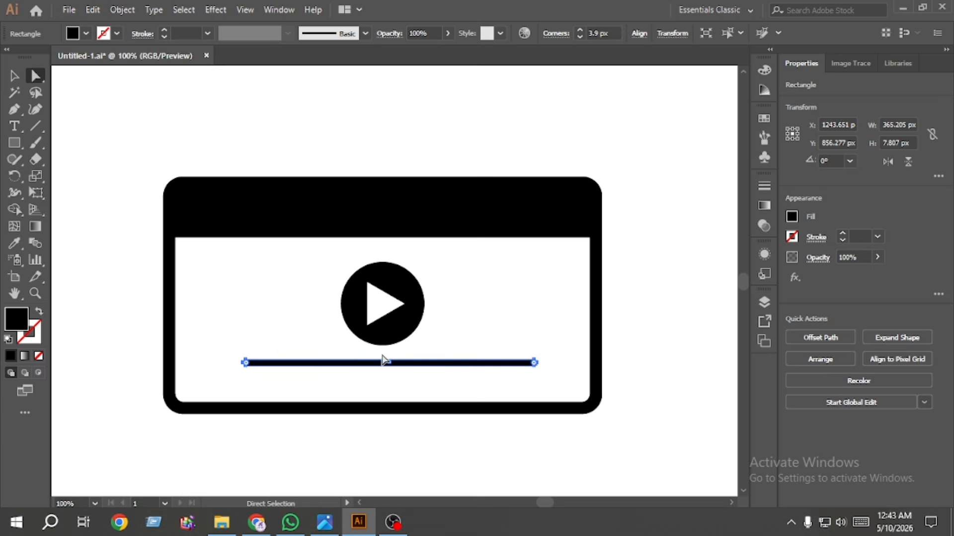
click(255, 305)
key(v)
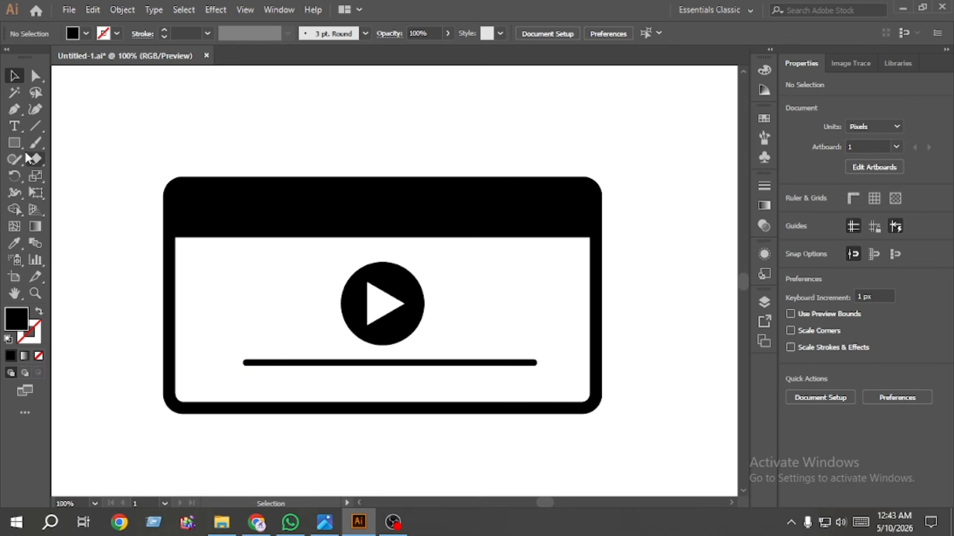
Draw a black circle about 29 px in diameter centered on the bar near its right end as the slider knob.
drag(16, 144, 57, 175)
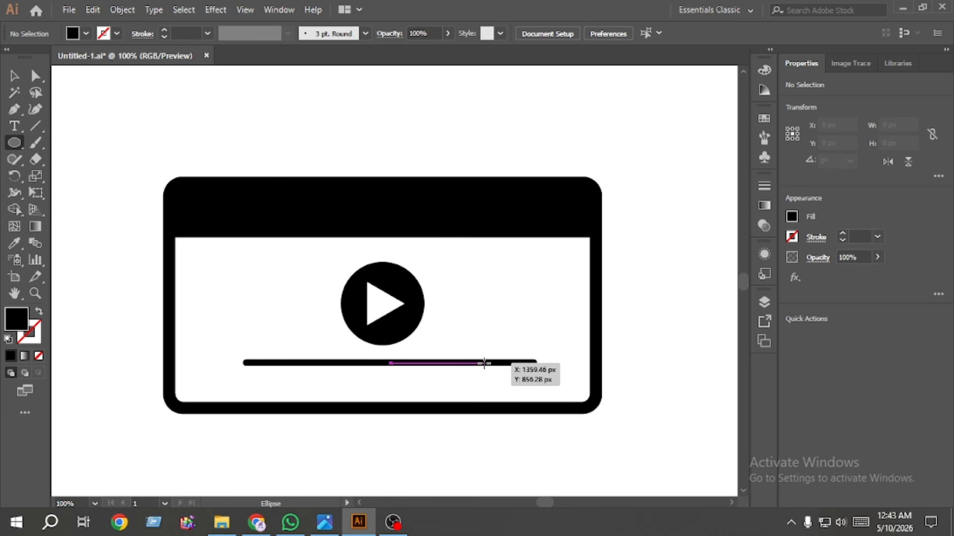
drag(488, 363, 499, 373)
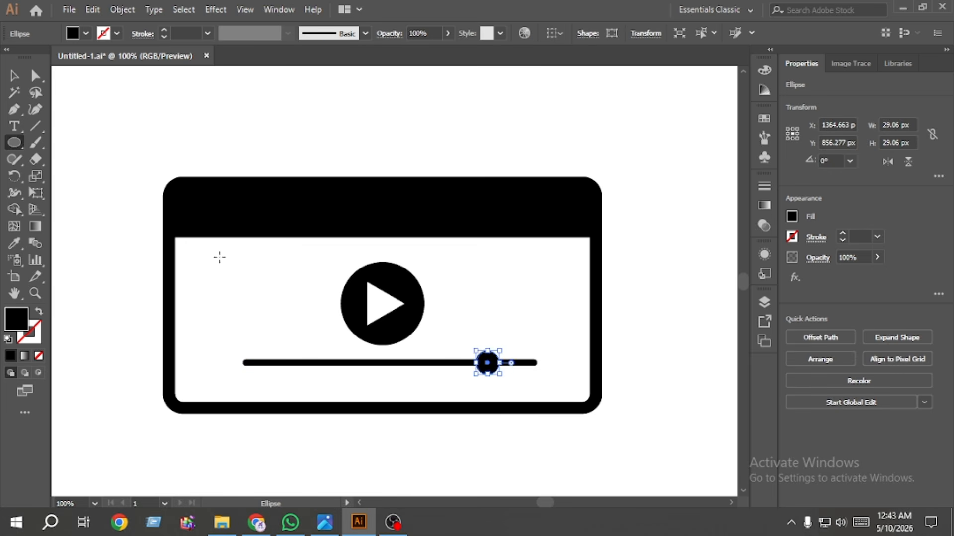
key(v)
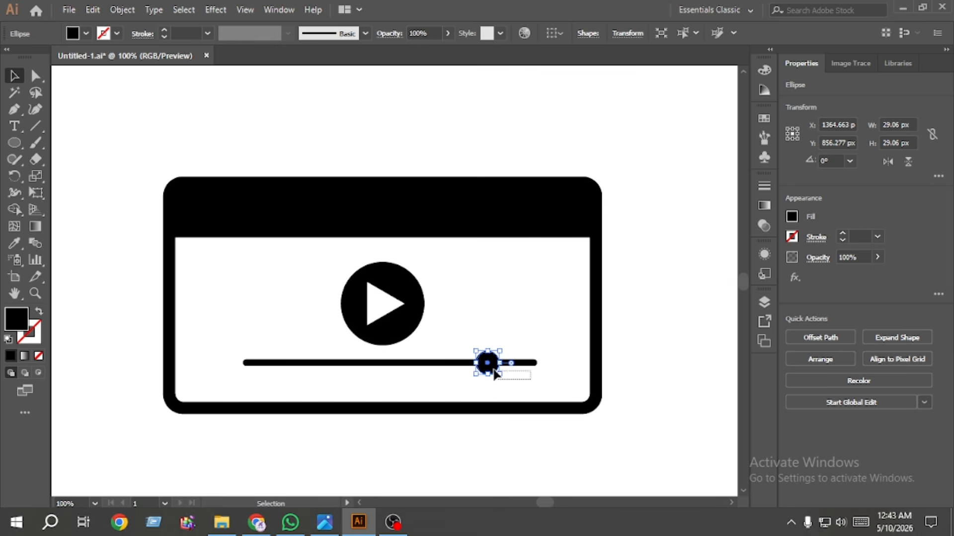
Merge the progress bar and the round slider knob into a single shape with the Shape Builder tool.
shift+click(470, 354)
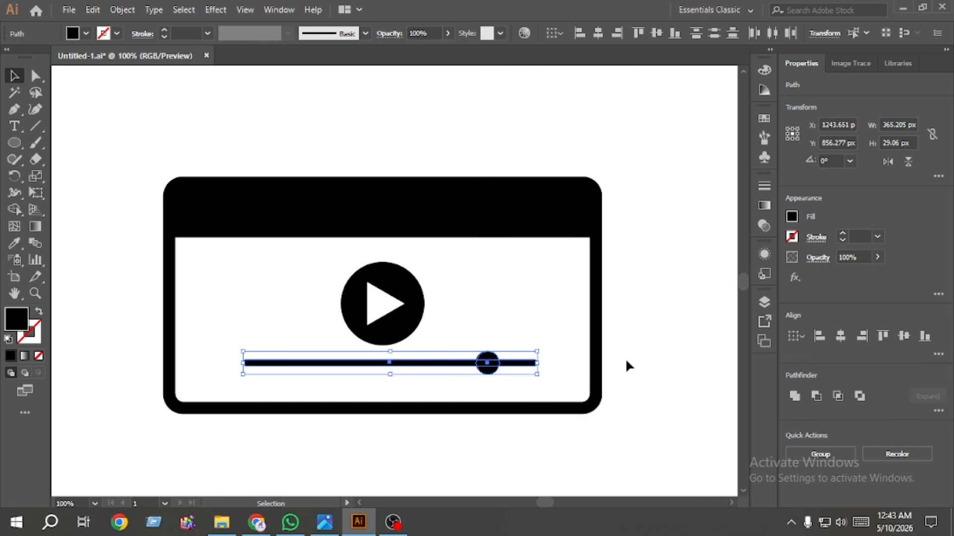
click(14, 211)
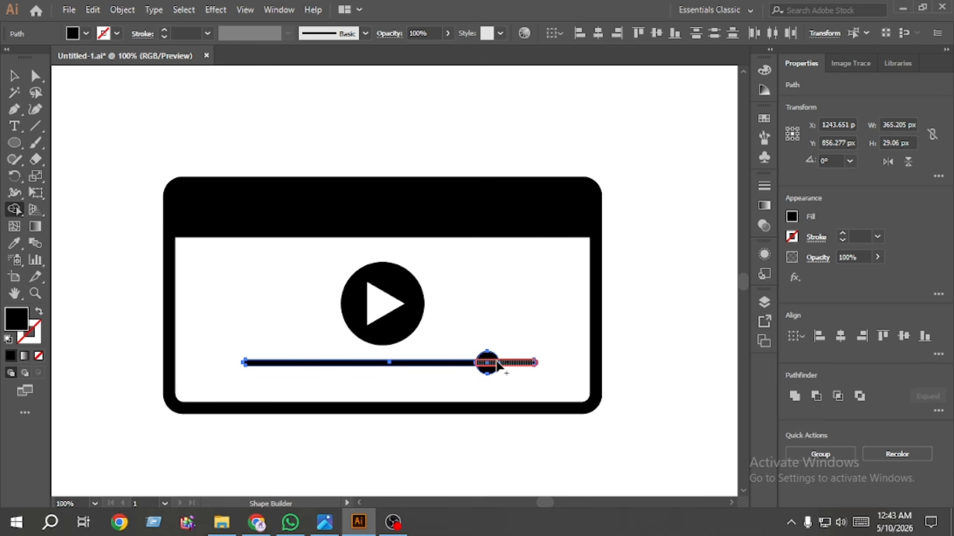
drag(498, 367, 402, 386)
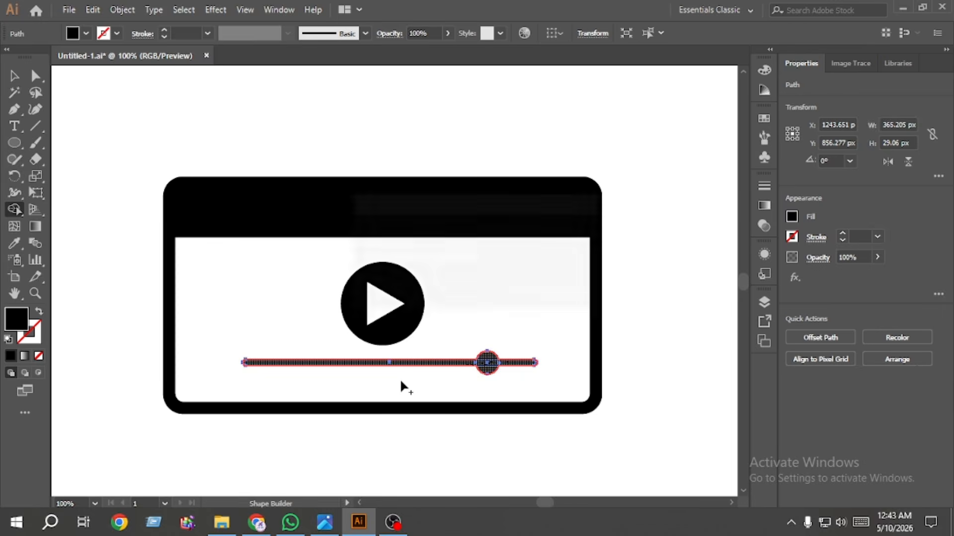
Align the window frame, play button and progress bar to their shared horizontal center.
click(14, 76)
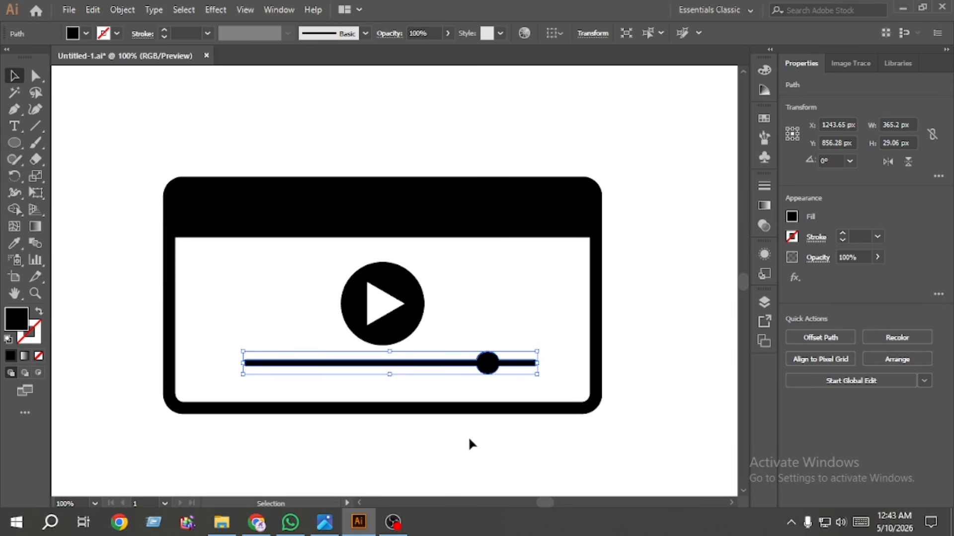
drag(471, 444, 324, 173)
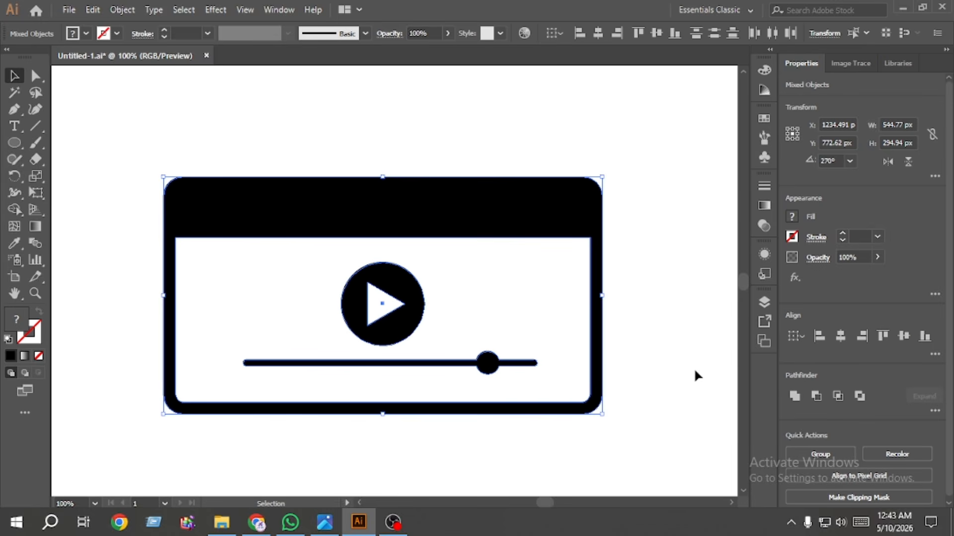
click(837, 336)
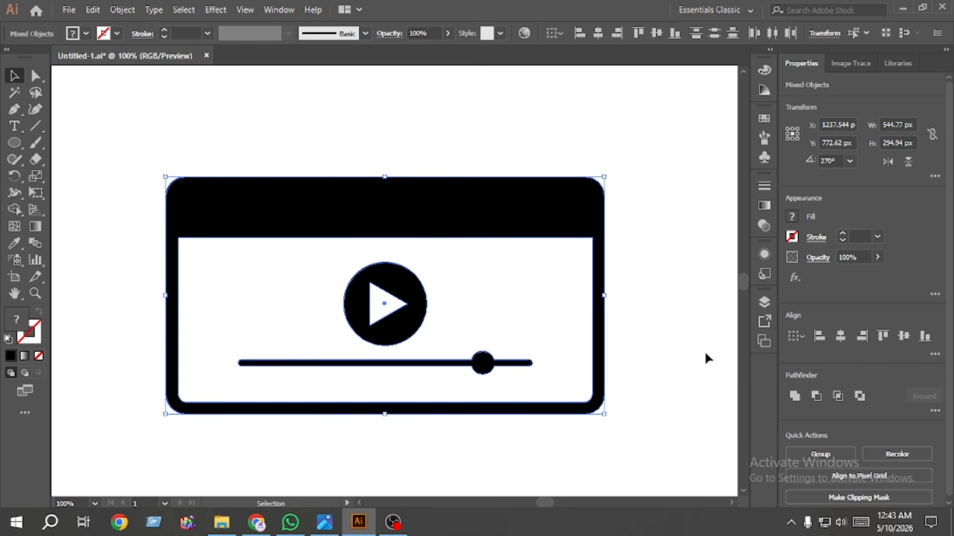
click(637, 373)
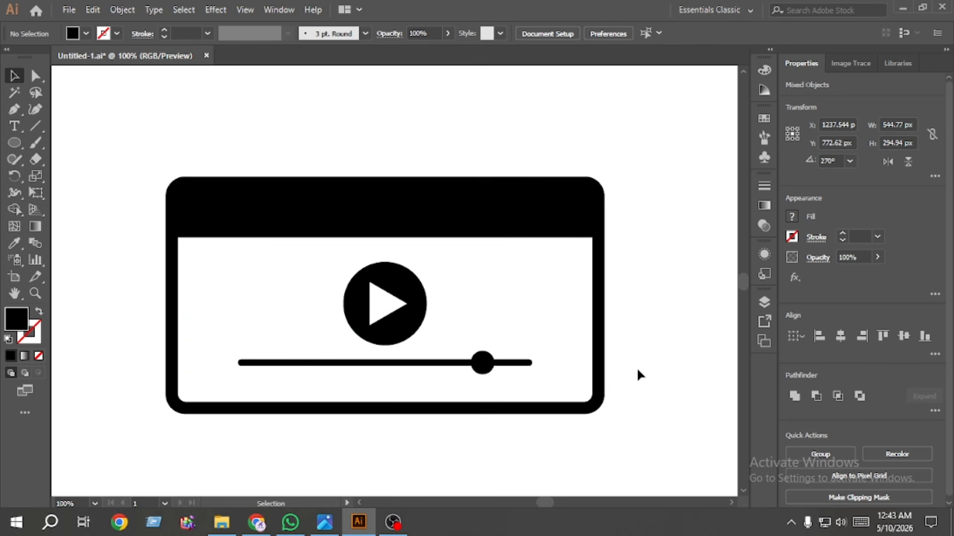
Draw a white circle about 17 px in diameter near the left end of the black header.
click(17, 145)
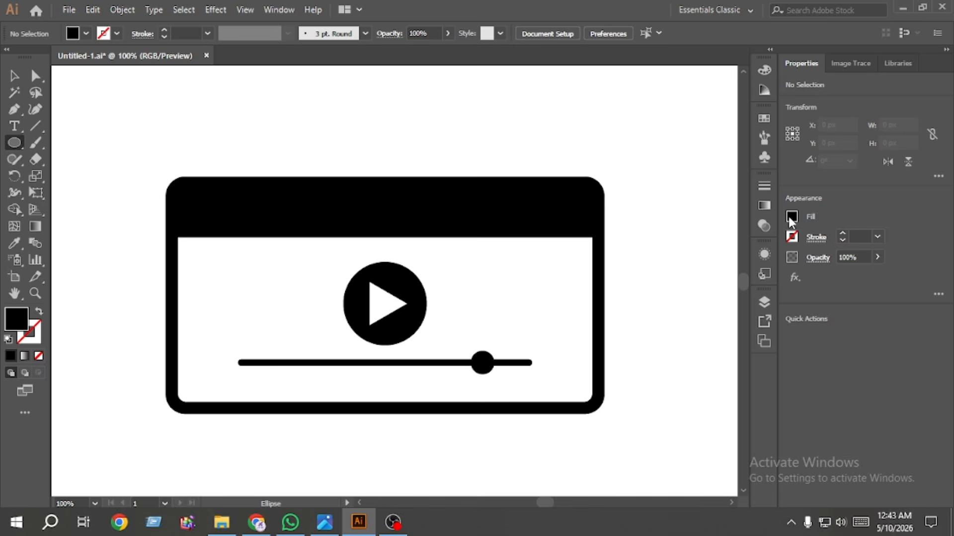
click(788, 216)
click(660, 266)
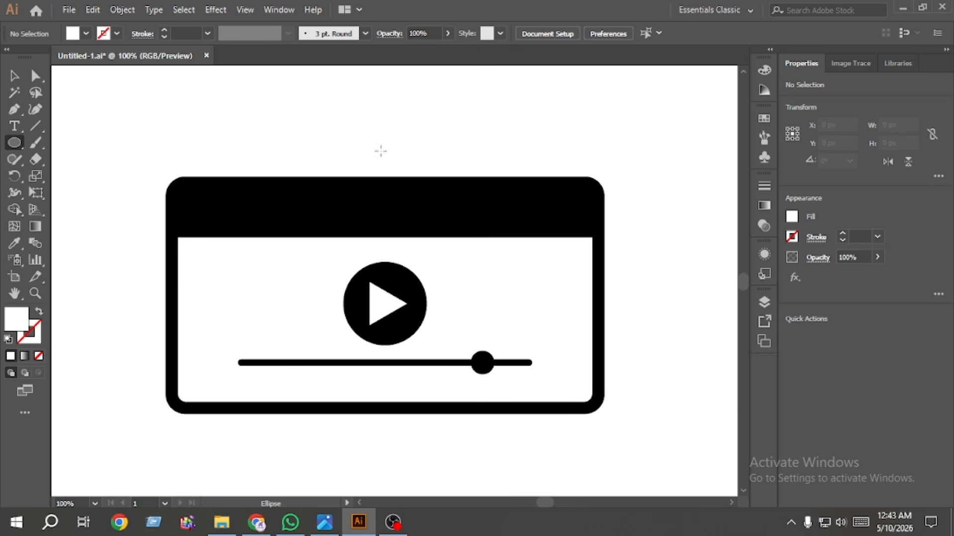
scroll(203, 205, up, 1)
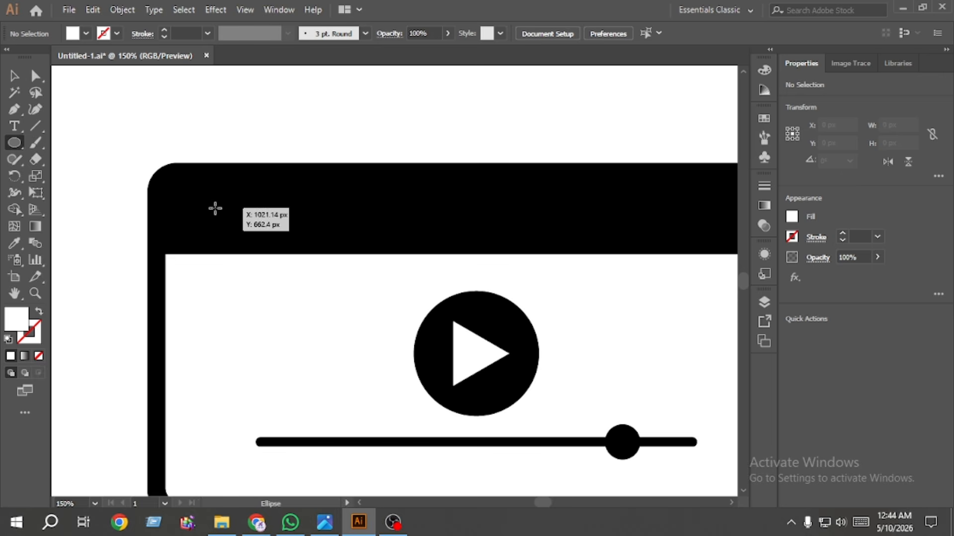
drag(213, 212, 224, 217)
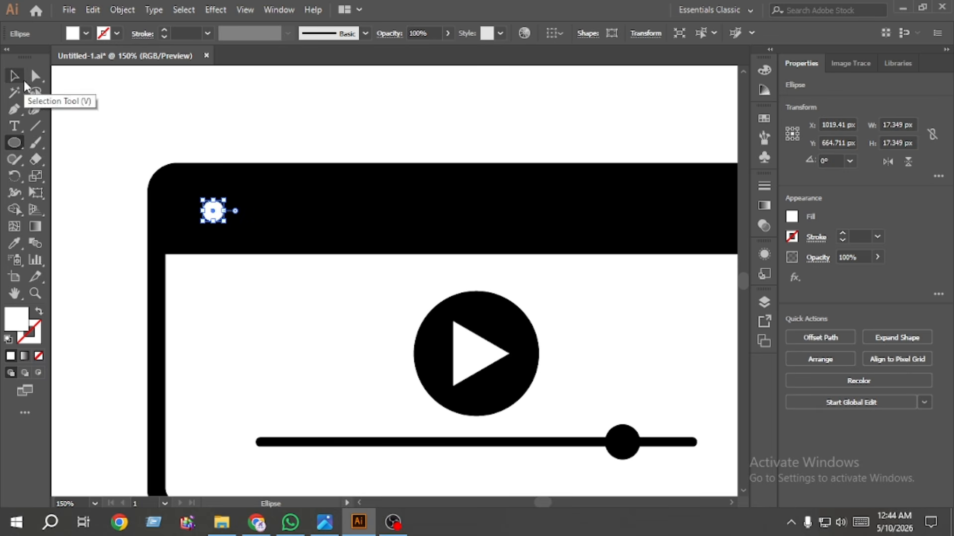
Duplicate the white circle twice to its right in a level row, spaced about 39 px apart.
click(15, 76)
drag(213, 212, 259, 214)
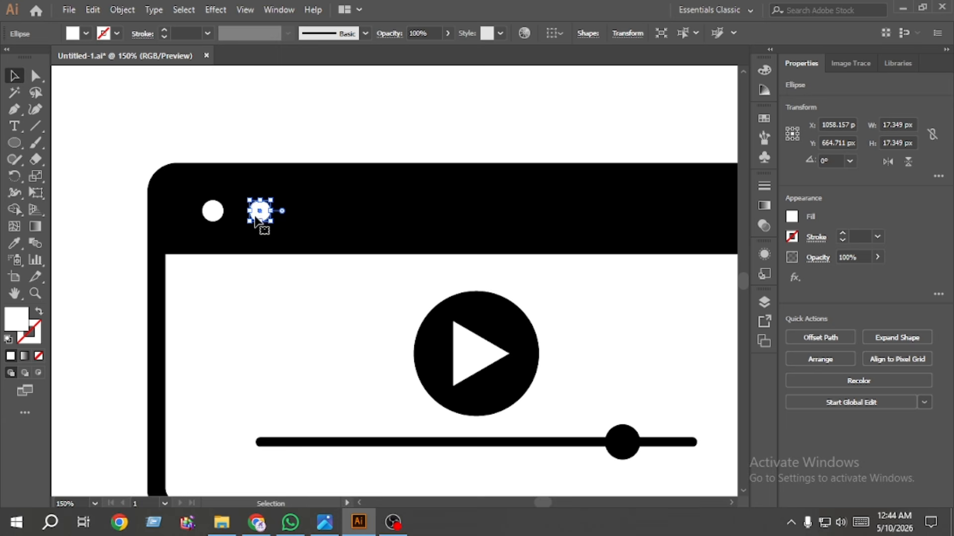
key(ctrl+d)
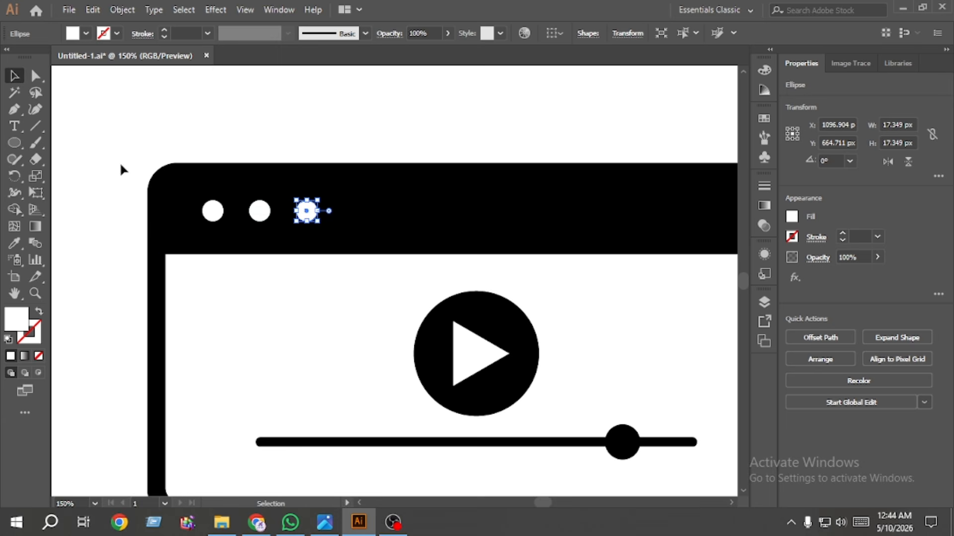
Cut the three circles out of the window's header with the Shape Builder tool and deselect the frame.
drag(107, 158, 353, 231)
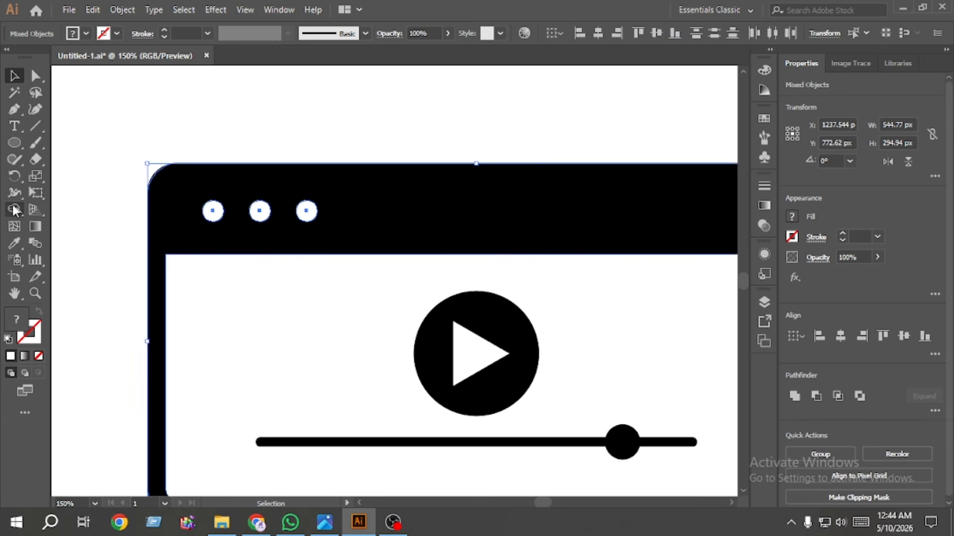
click(17, 213)
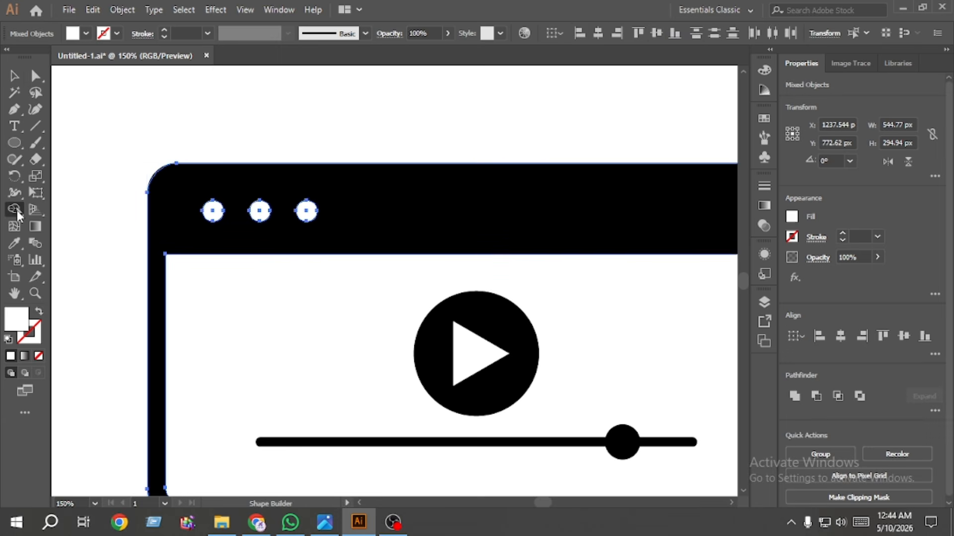
alt+click(214, 210)
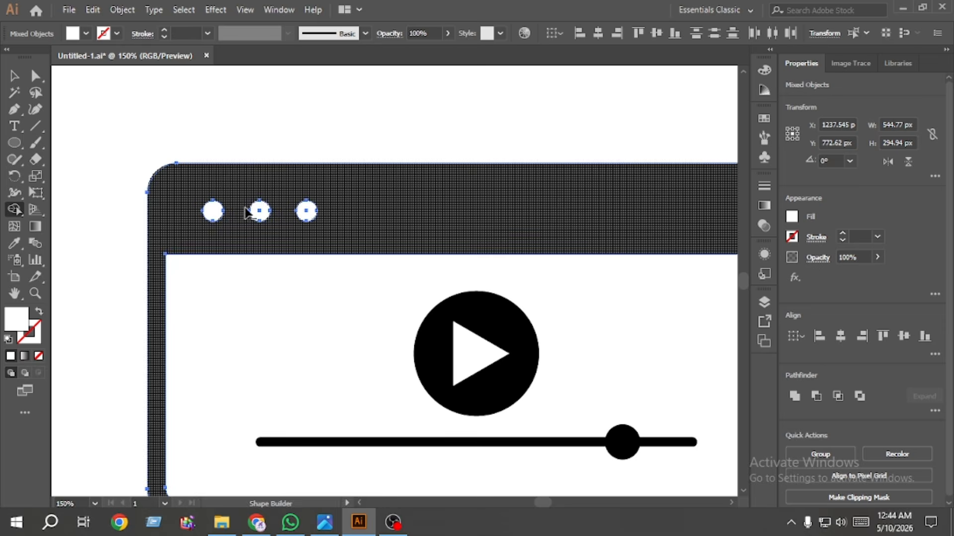
alt+click(258, 211)
alt+click(309, 214)
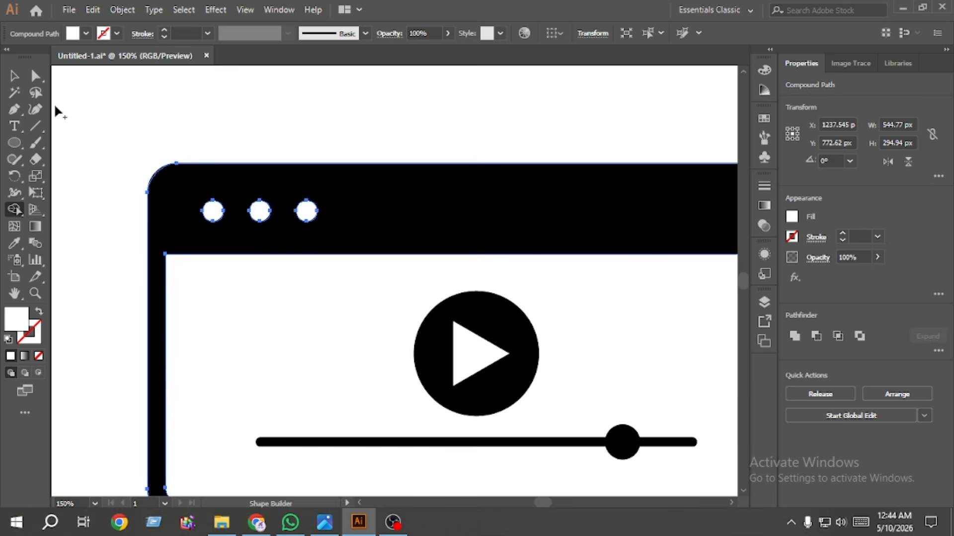
click(15, 75)
click(189, 100)
Group all parts of the video player window and move the group beside the film strip icon, level with it.
scroll(235, 197, down, 3)
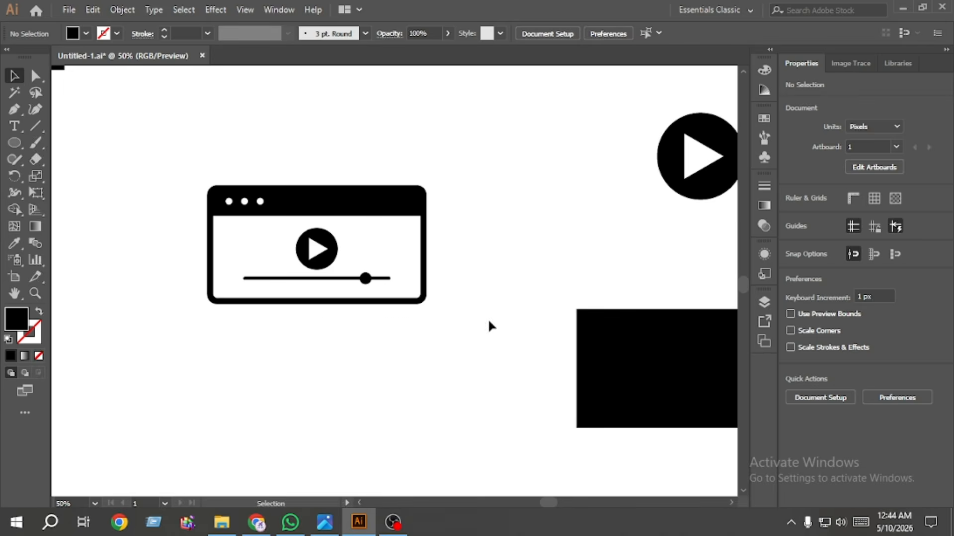
drag(470, 322, 175, 169)
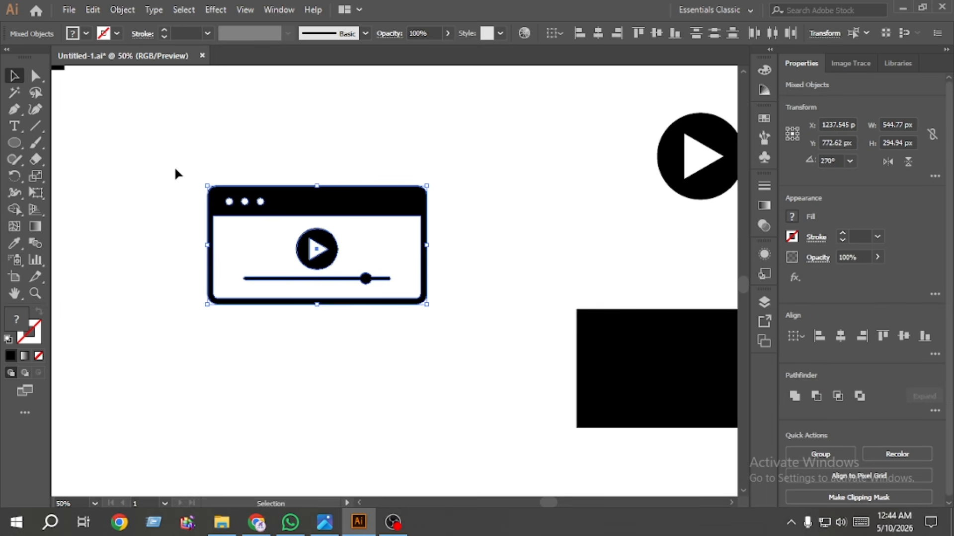
key(ctrl+g)
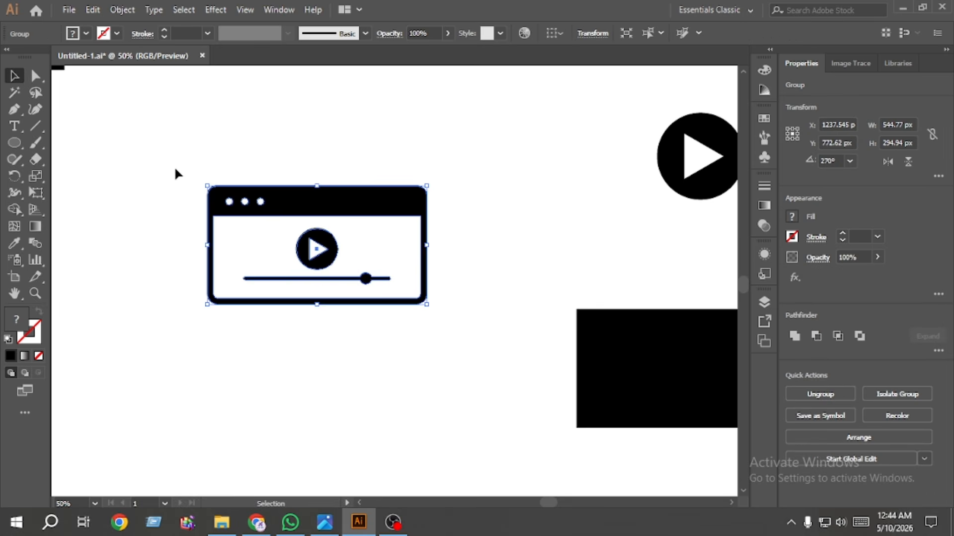
key(ctrl+0)
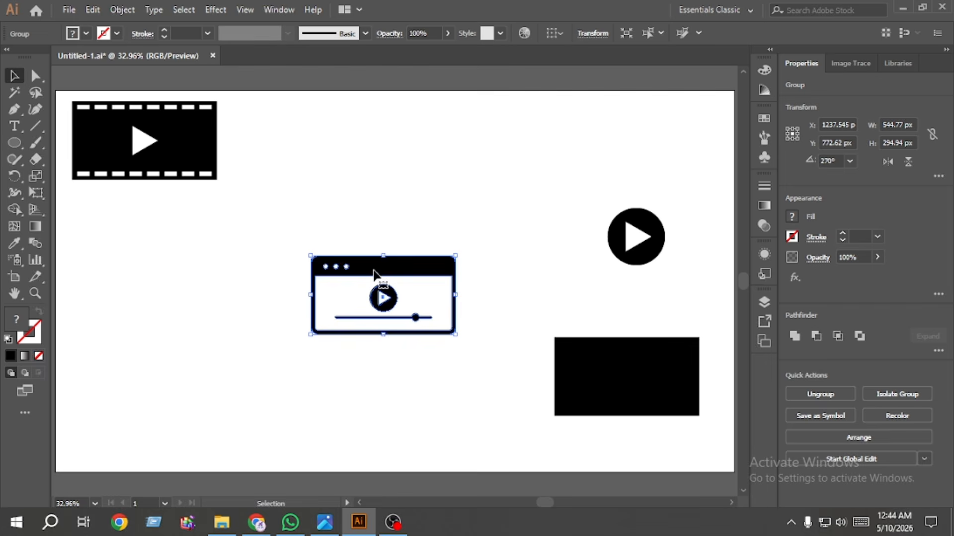
drag(374, 275, 306, 119)
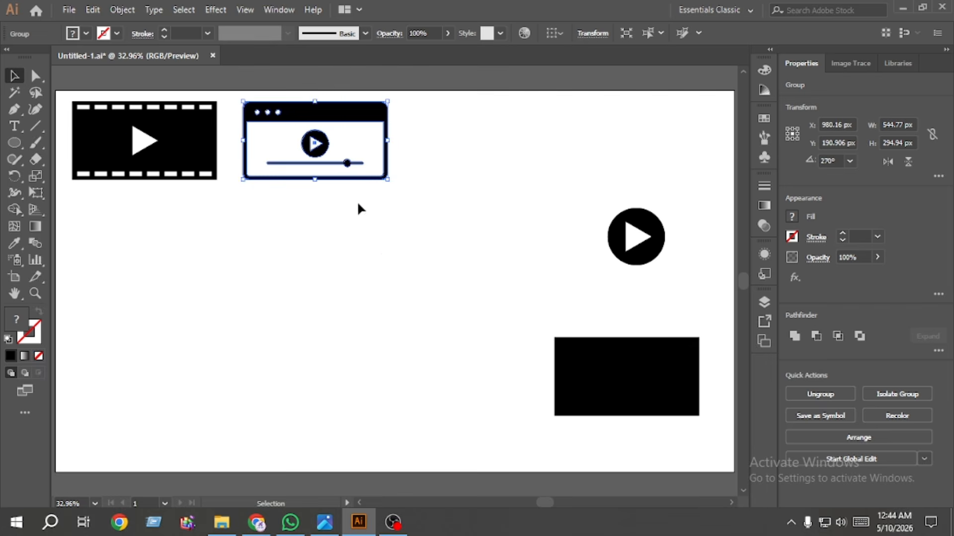
drag(357, 203, 119, 119)
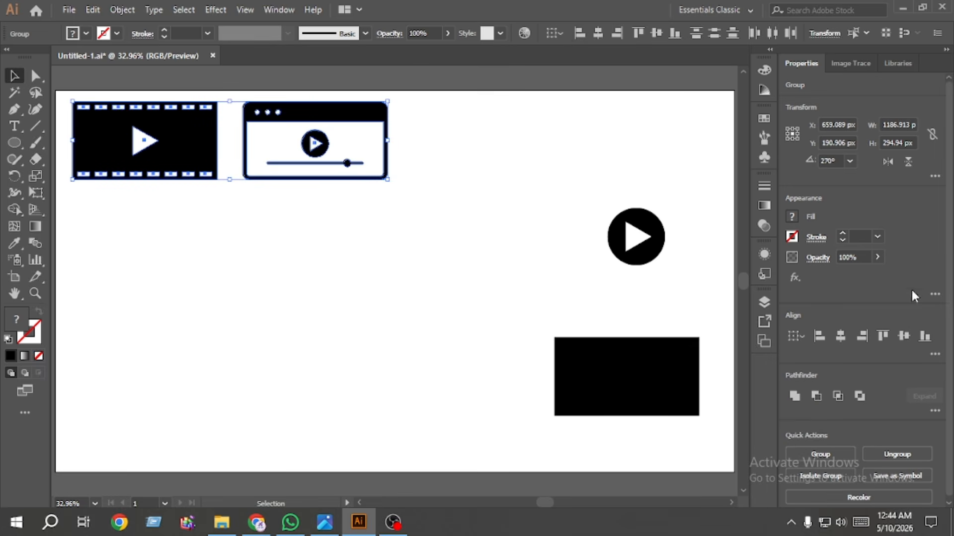
click(292, 266)
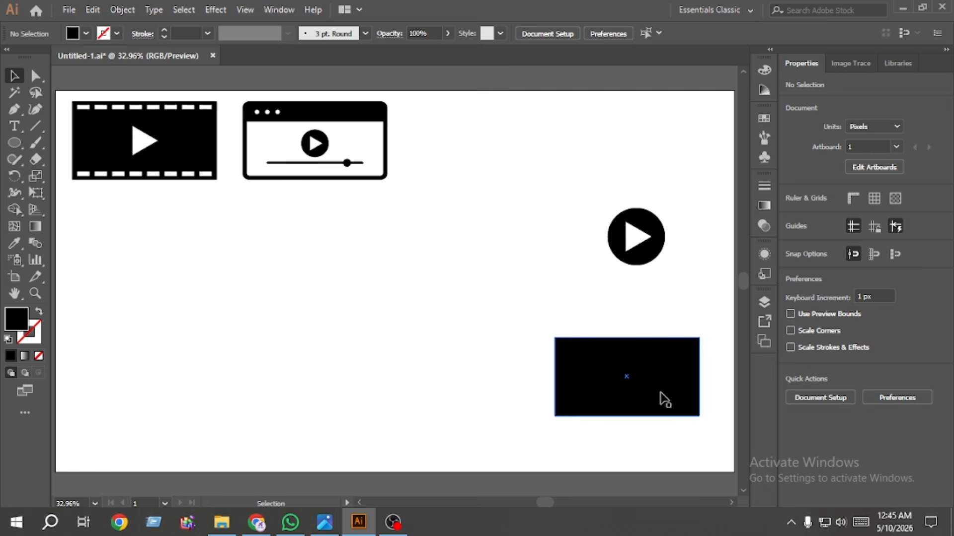
Duplicate the spare black rectangle and place the copy in the empty lower middle of the artboard.
drag(640, 386, 354, 361)
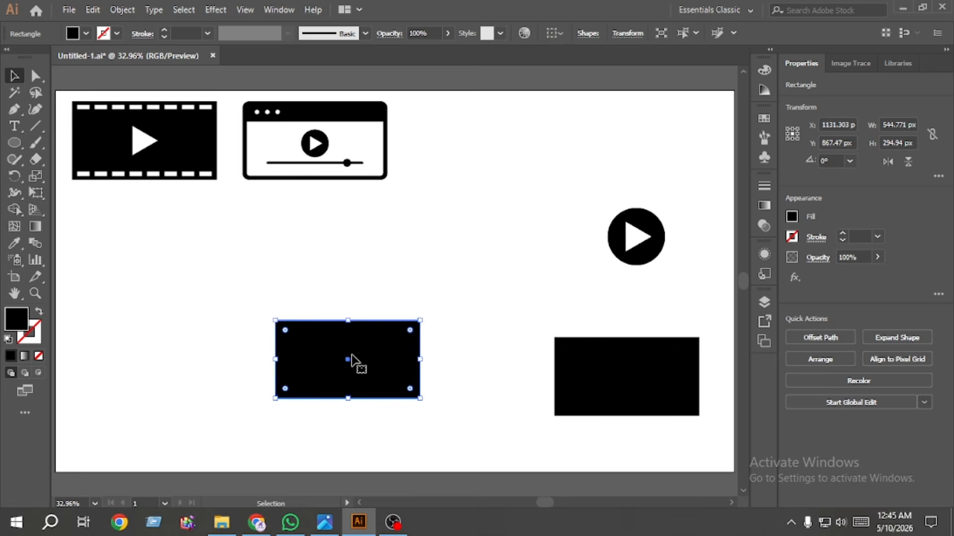
scroll(349, 353, up, 2)
scroll(350, 352, down, 1)
scroll(350, 355, down, 3)
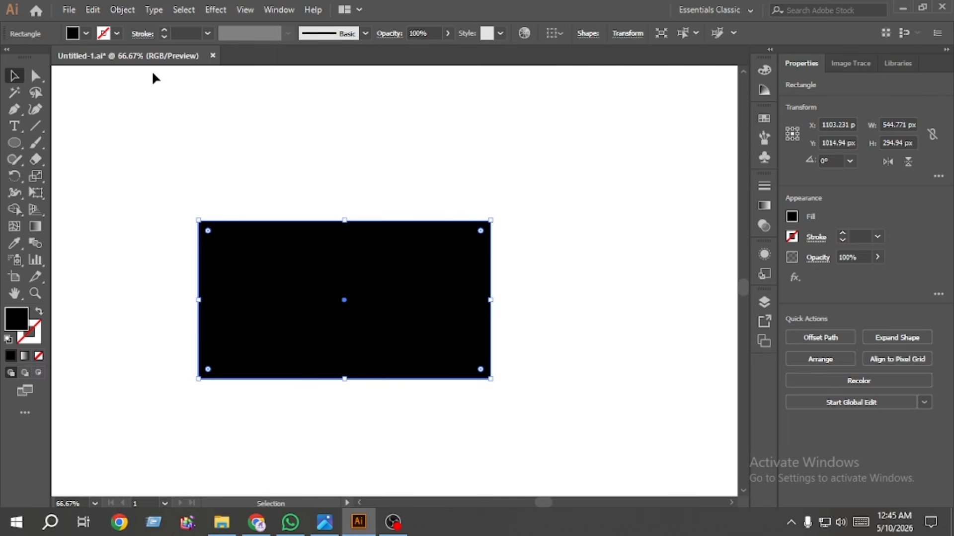
Copy the new black rectangle and paste the copy in front of it.
click(92, 9)
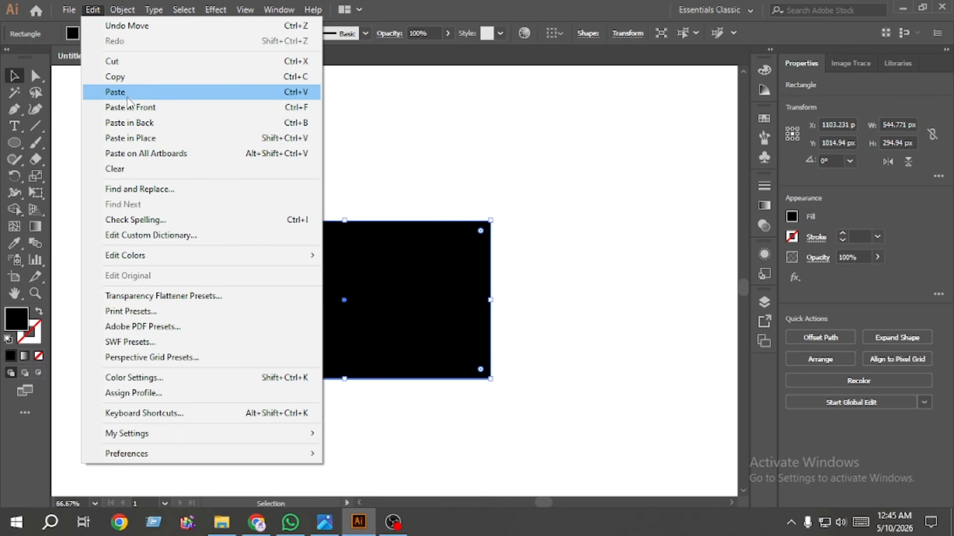
click(92, 10)
click(92, 10)
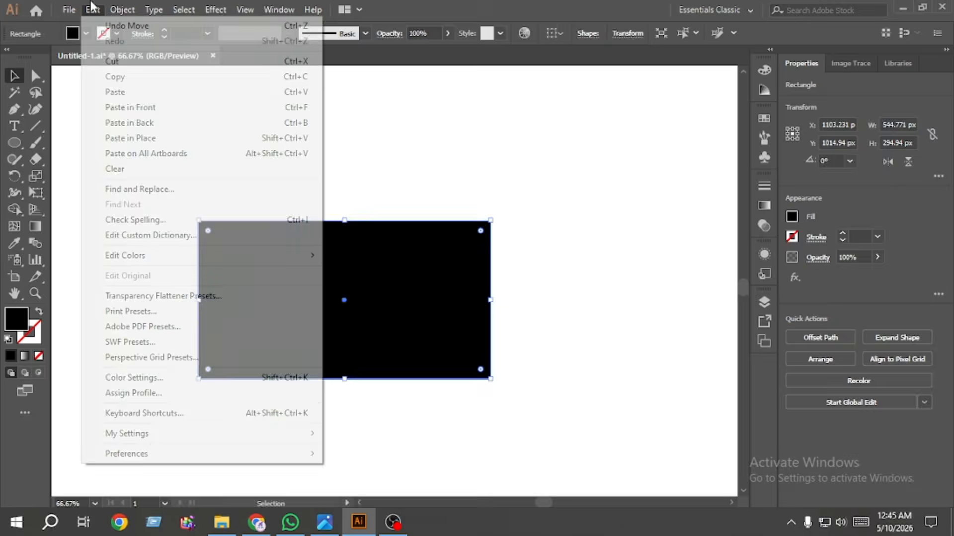
click(177, 107)
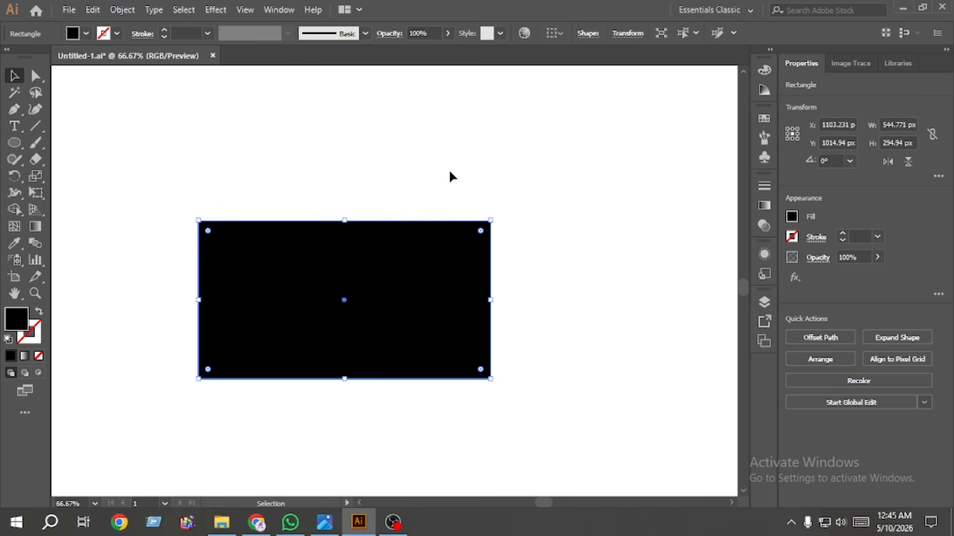
Fill the pasted rectangle with dark red and shorten it to a strip about one fifth high along the top edge.
click(793, 214)
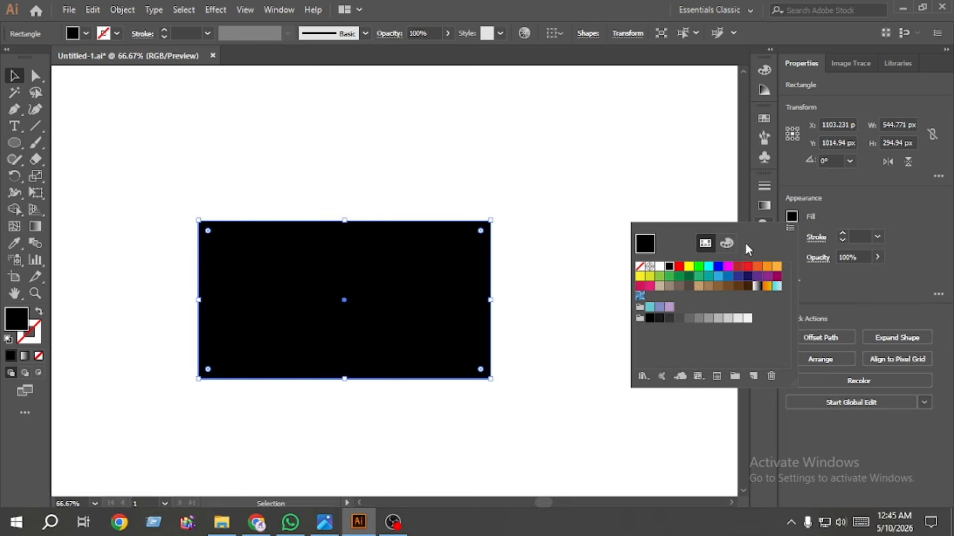
click(737, 268)
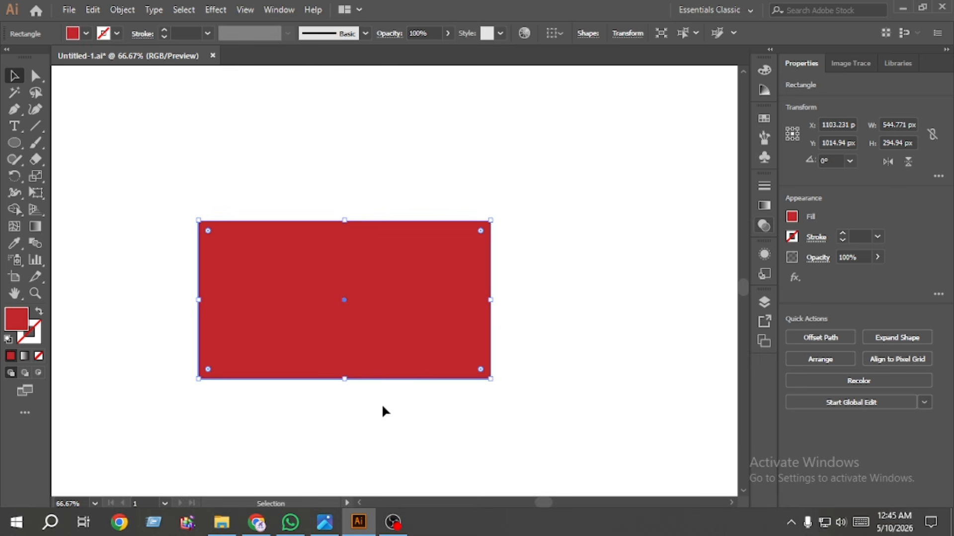
drag(348, 381, 337, 251)
click(542, 280)
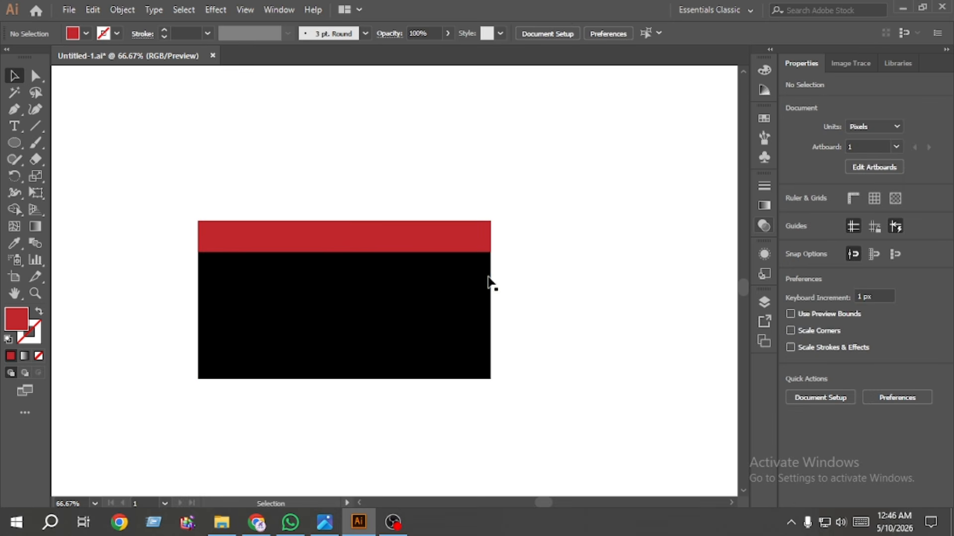
Split the red strip from the black rectangle beneath it with the Shape Builder tool.
drag(149, 214, 556, 281)
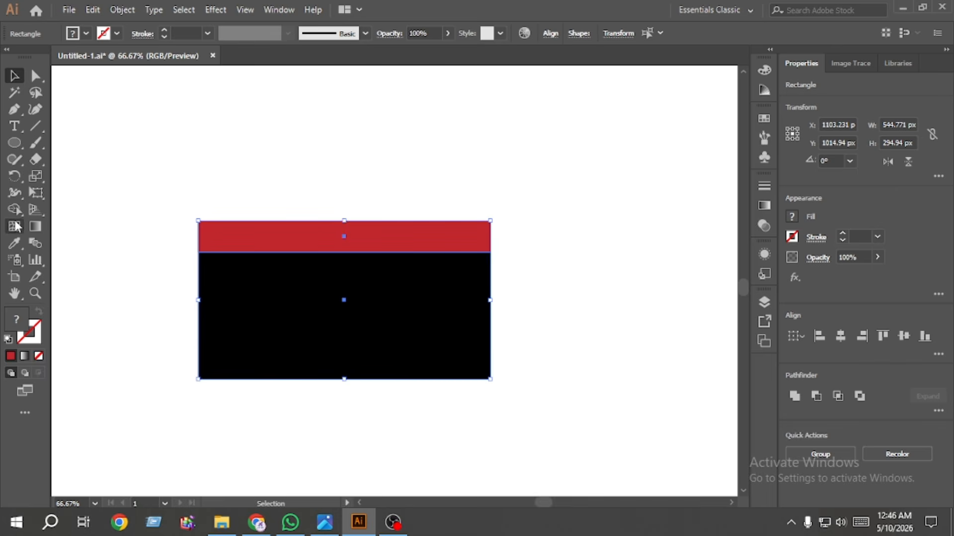
click(15, 209)
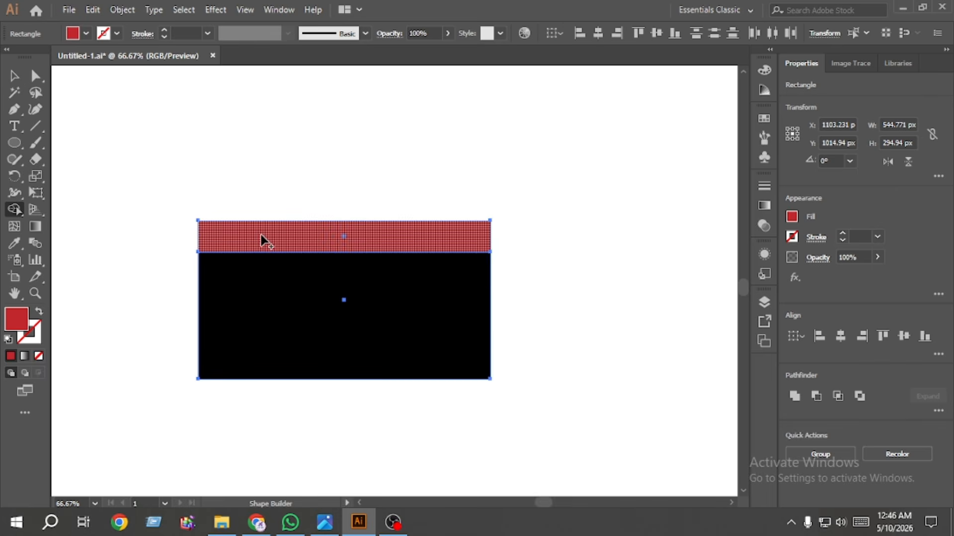
click(263, 241)
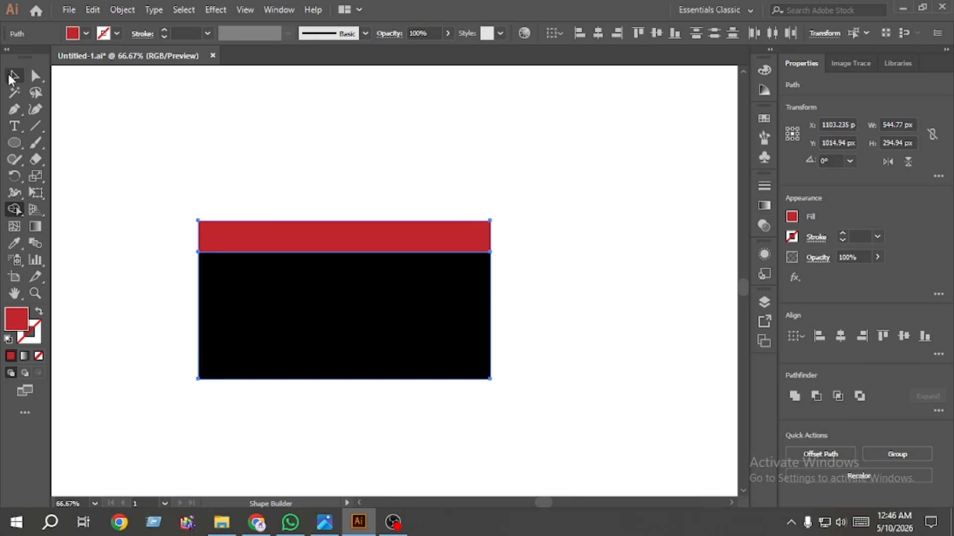
Draw a narrow upright rectangle about 9 by 40 px near the left end of the red strip.
click(13, 76)
click(193, 213)
scroll(194, 207, up, 1)
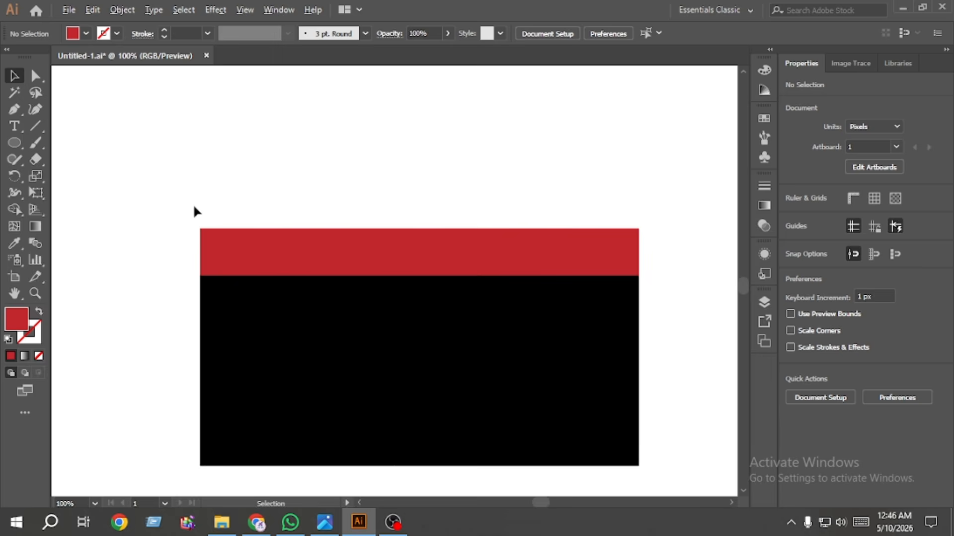
right_click(17, 146)
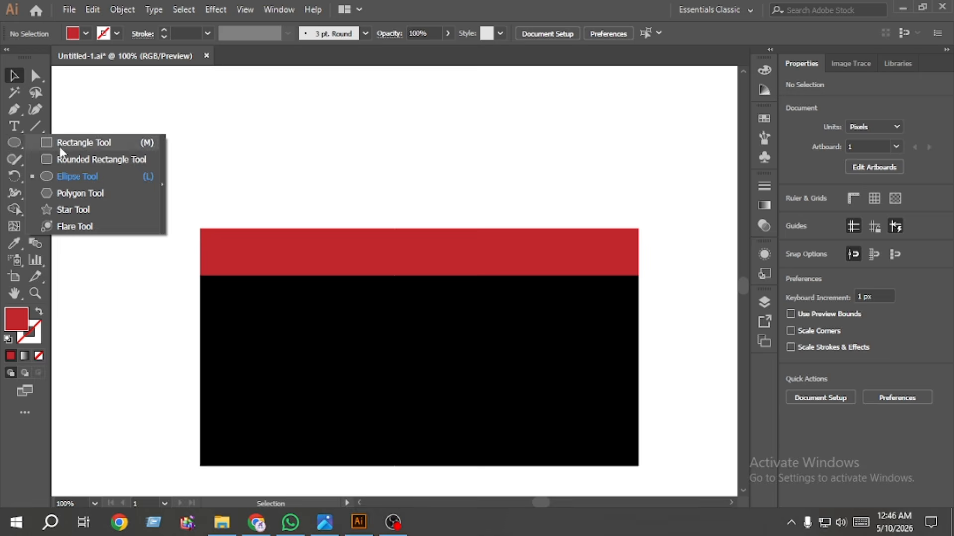
click(74, 141)
scroll(224, 240, up, 1)
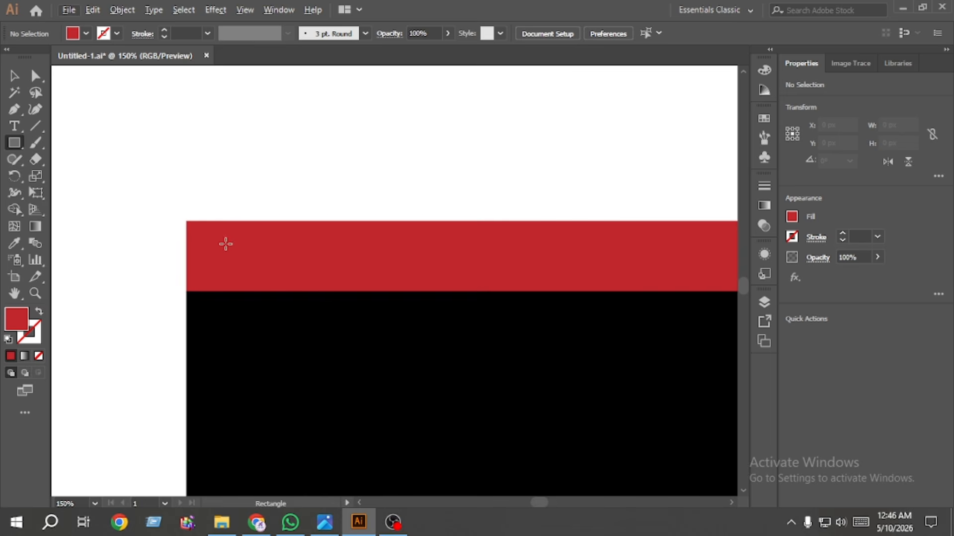
drag(224, 234, 234, 282)
click(14, 76)
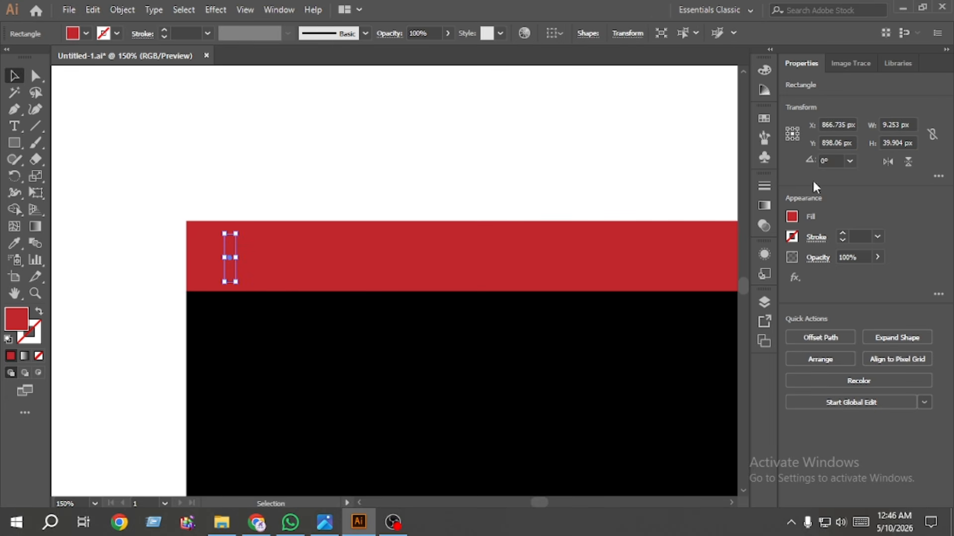
Fill the narrow rectangle with white.
click(792, 218)
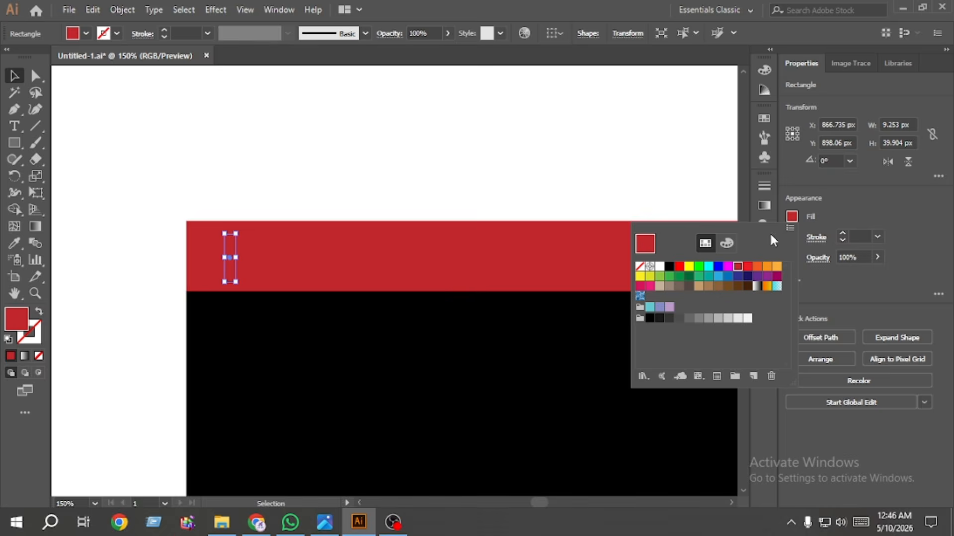
click(661, 266)
click(458, 175)
click(319, 185)
Slant the white bar by shifting its two upper corner points about 16 px to the right.
click(35, 75)
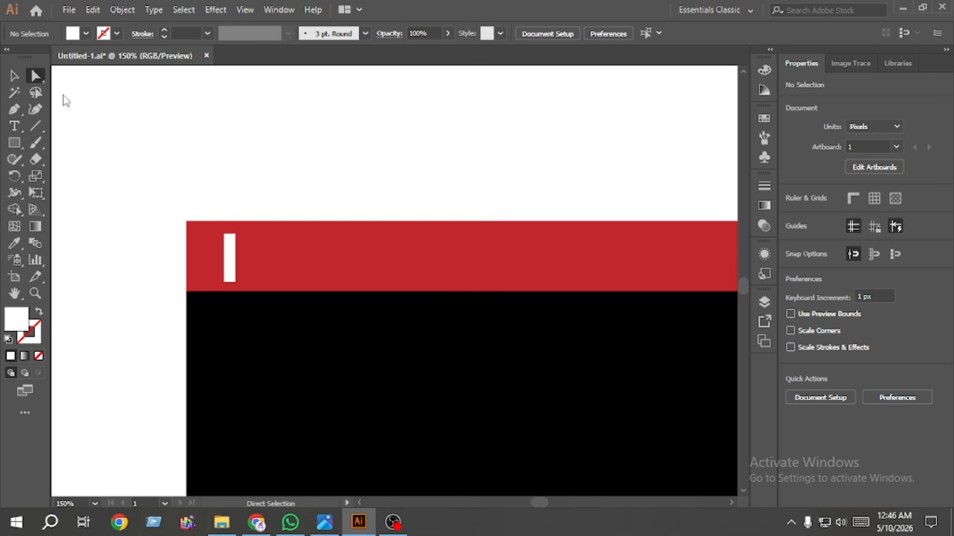
click(235, 236)
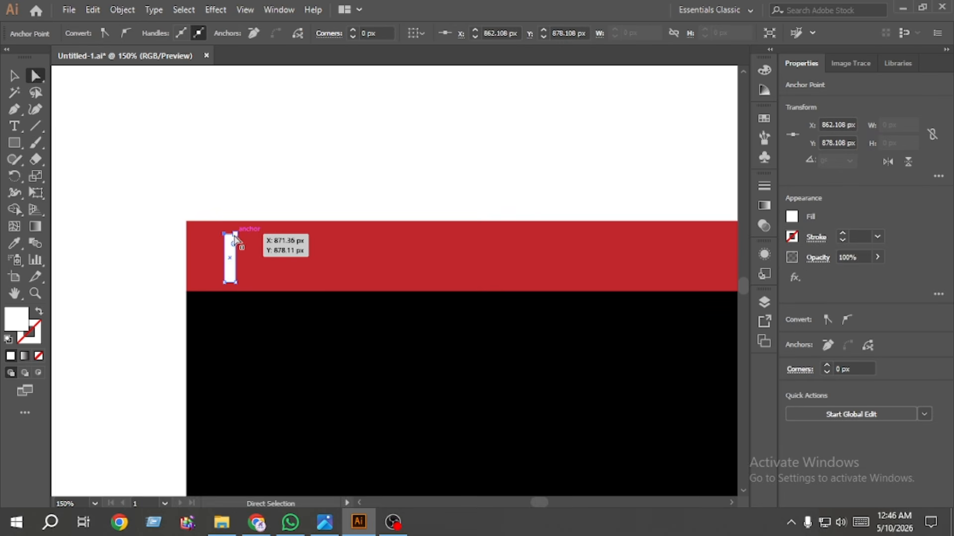
shift+click(237, 235)
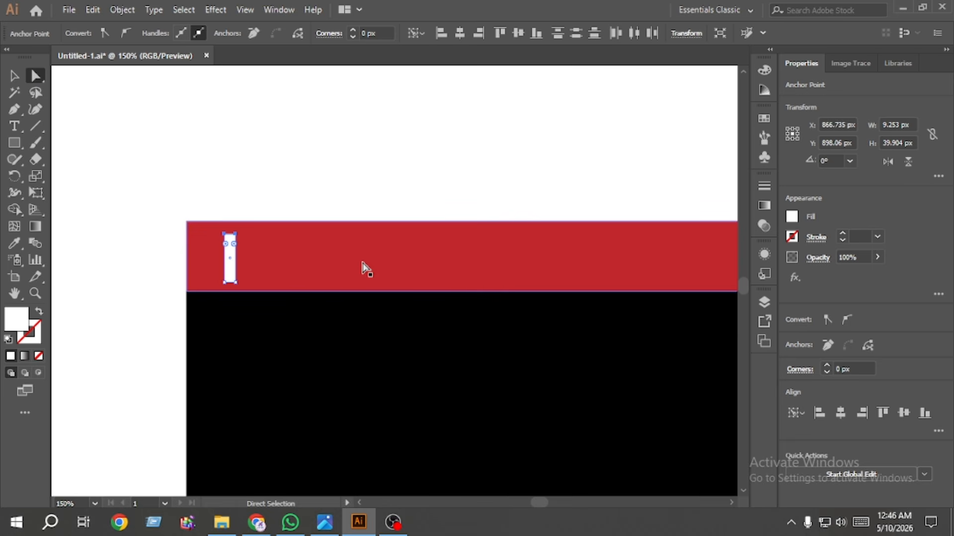
key(shift+Right)
key(shift+Right)
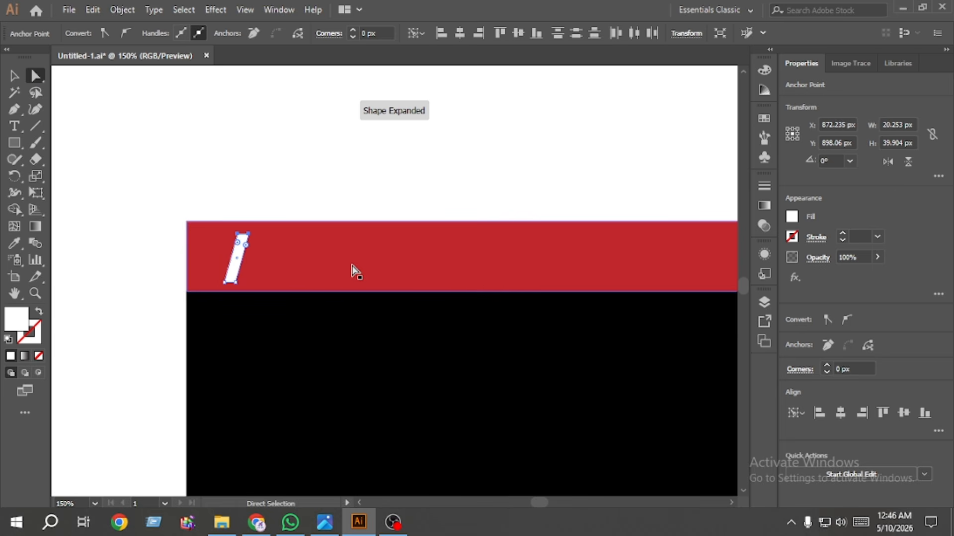
key(Left)
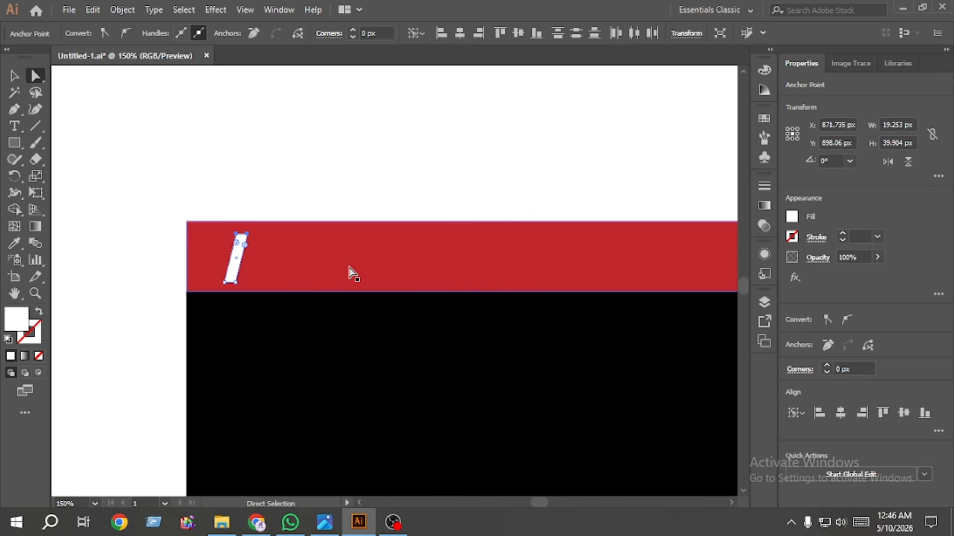
key(Right)
key(Right)
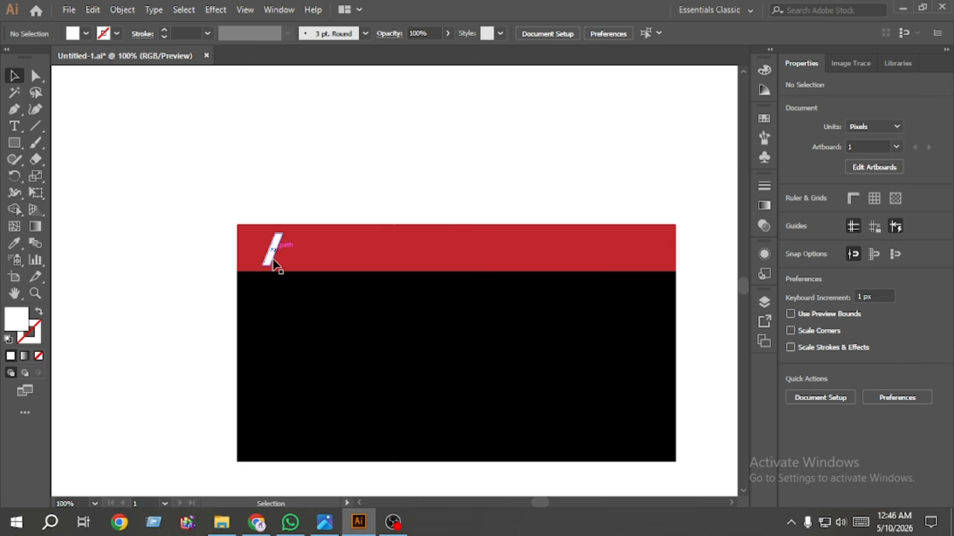
Copy the slanted bar about 44 px to the right and repeat the copy until twelve bars fill the red strip.
drag(277, 258, 313, 254)
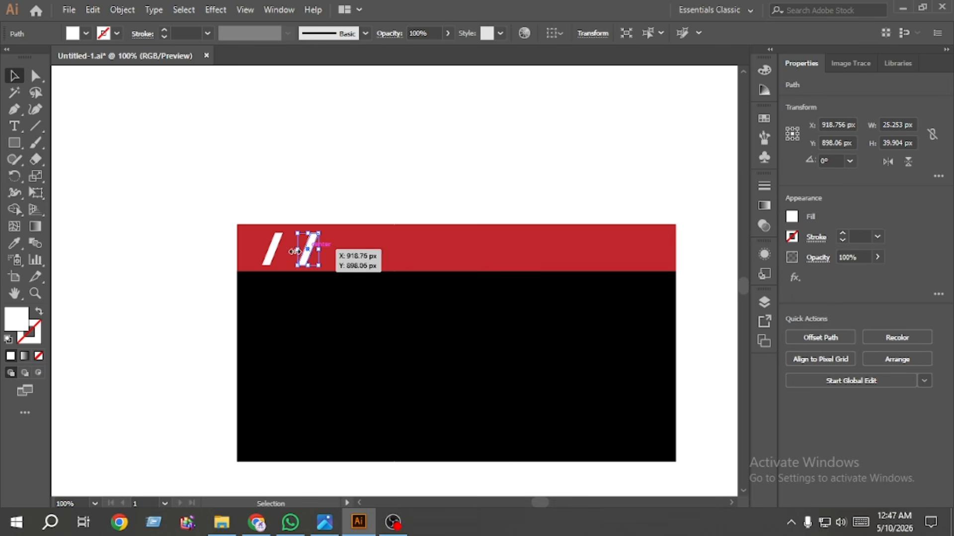
key(a)
key(ctrl+d)
key(ctrl+d)
key(ctrl+d)
key(ctrl+d)
key(ctrl+d)
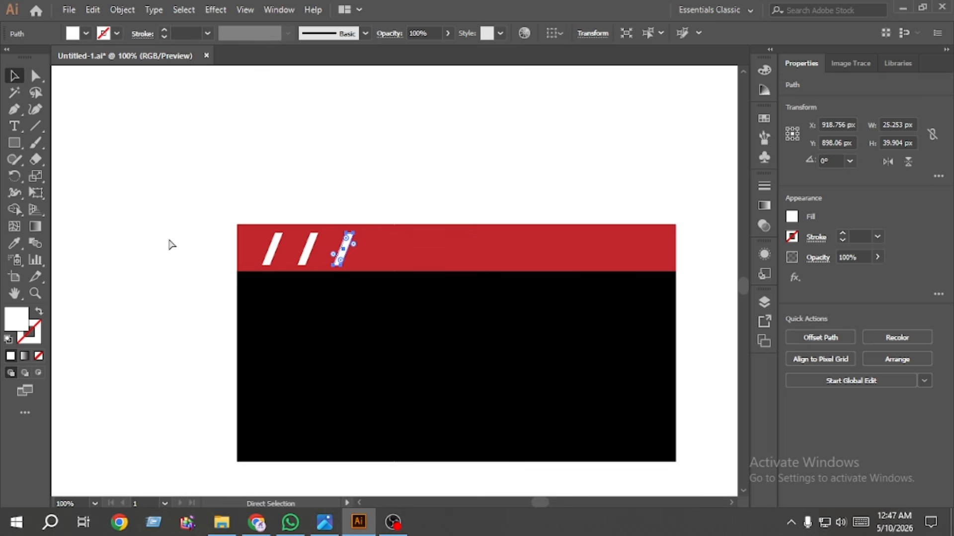
key(ctrl+d)
key(ctrl+d)
key(ctrl+d)
key(ctrl+d)
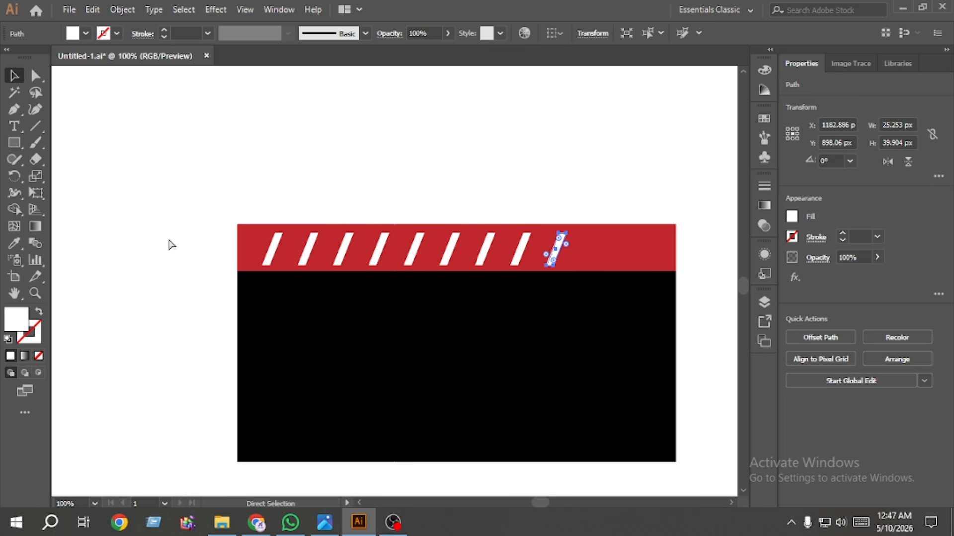
key(ctrl+d)
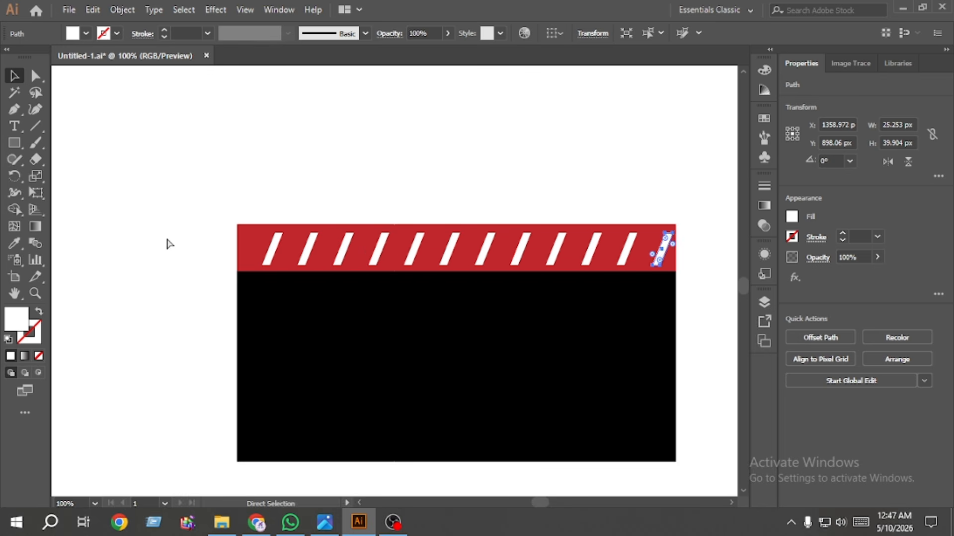
Select all twelve slanted bars and group them.
key(v)
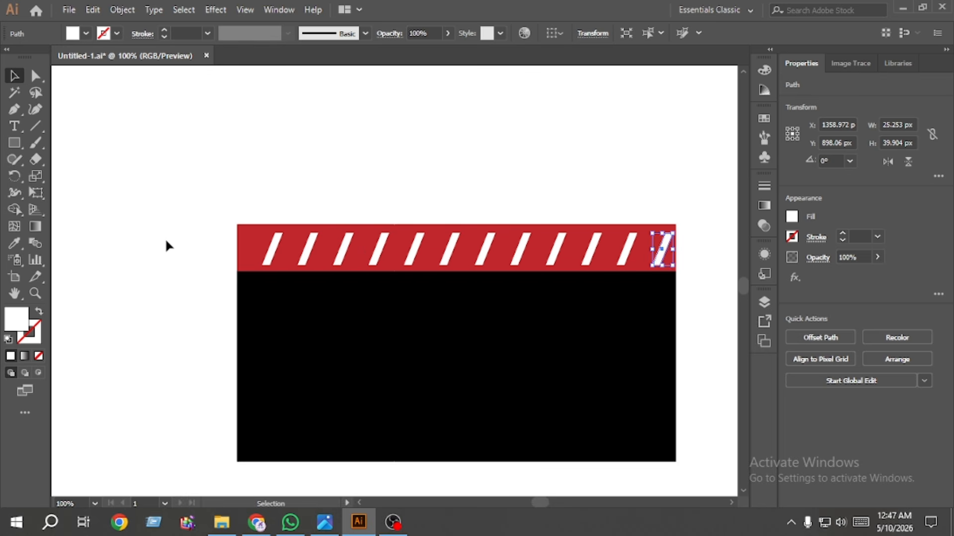
shift+click(629, 255)
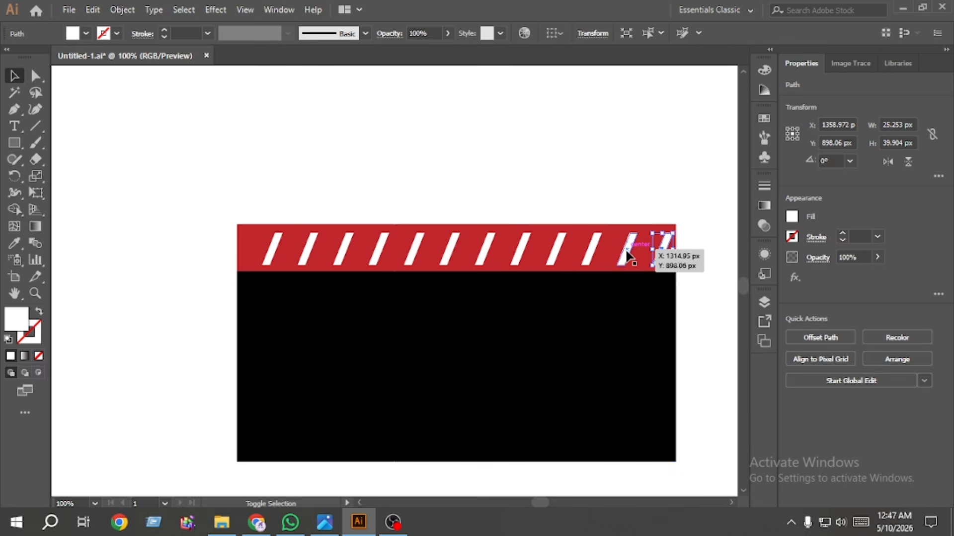
shift+click(595, 255)
shift+click(551, 258)
shift+click(272, 256)
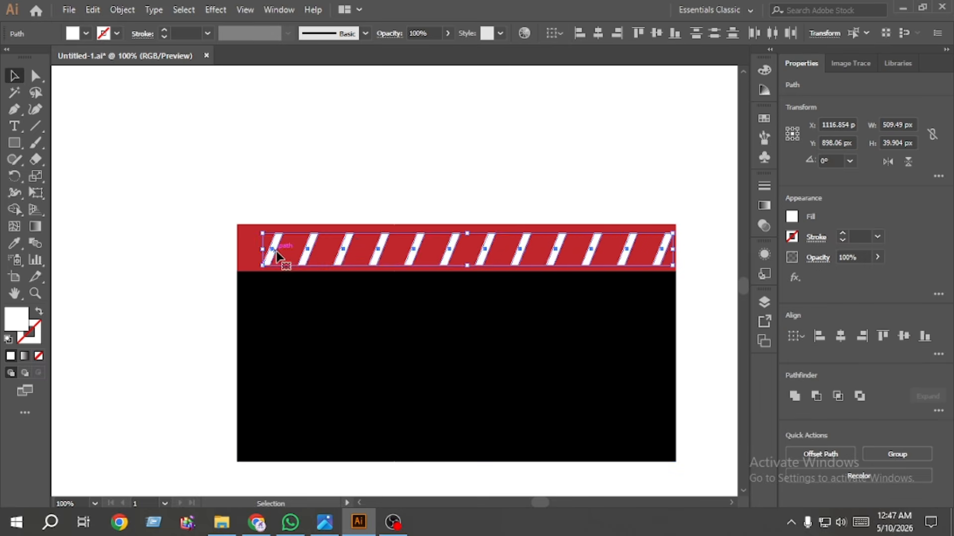
key(ctrl+g)
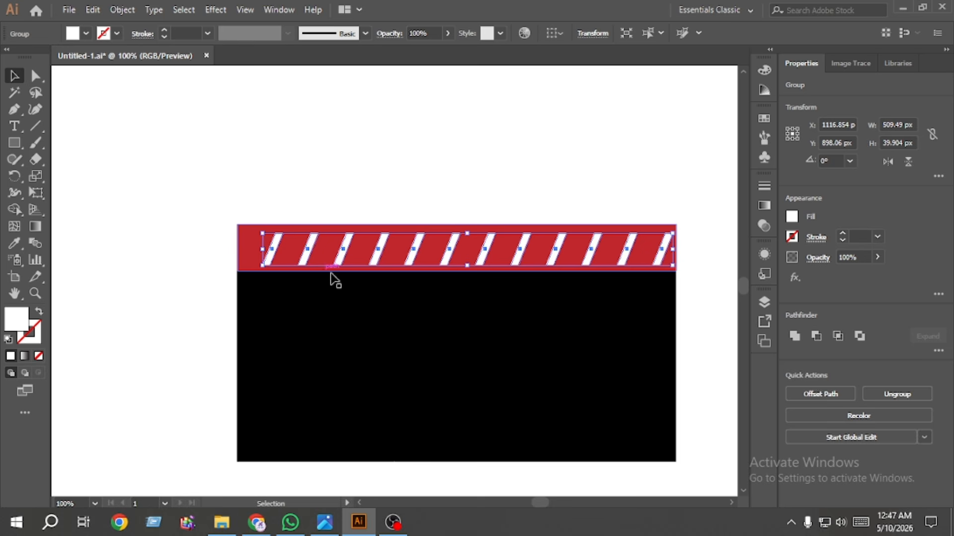
Nudge the group of bars 15 px to the left to centre it on the red strip.
key(Left)
key(Left)
key(Left)
key(Left)
key(Left)
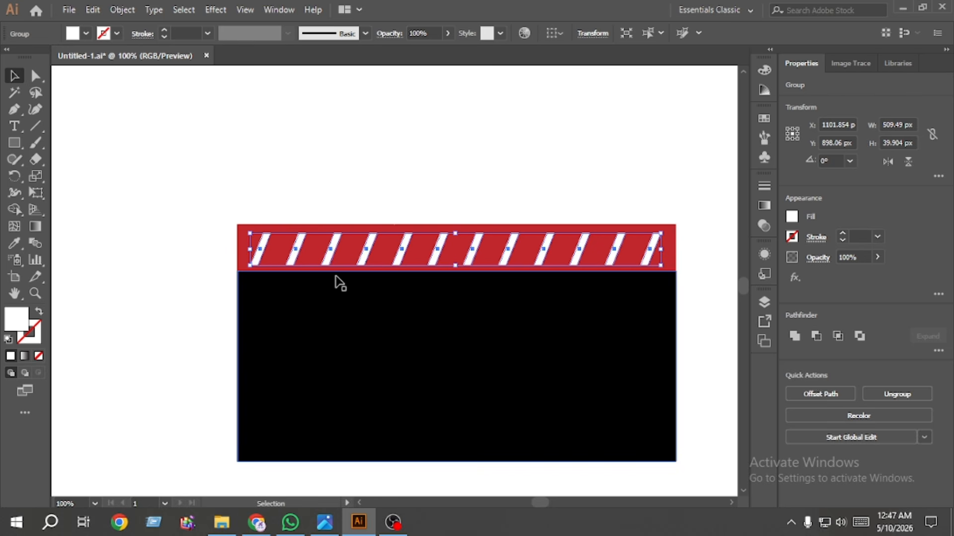
click(417, 156)
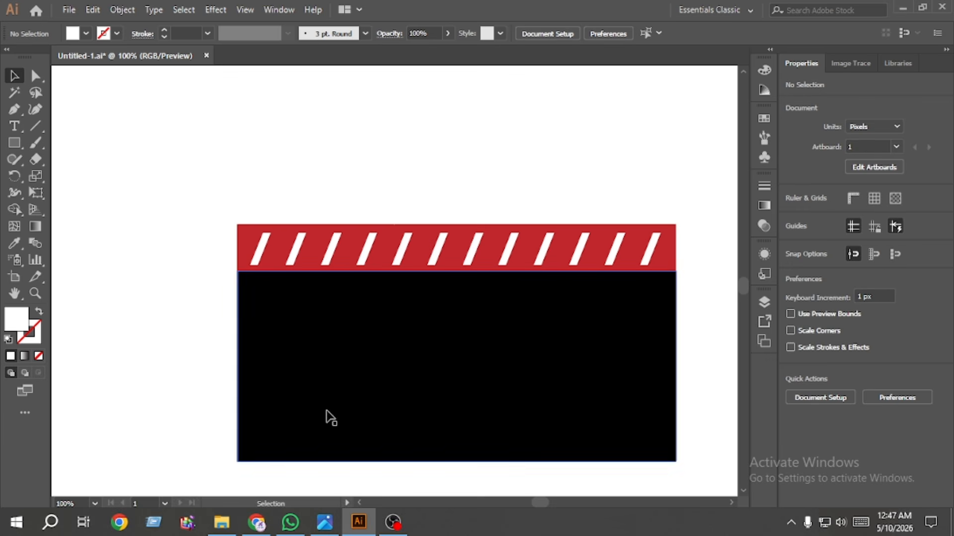
Change the red strip's fill to a medium dark gray.
click(244, 240)
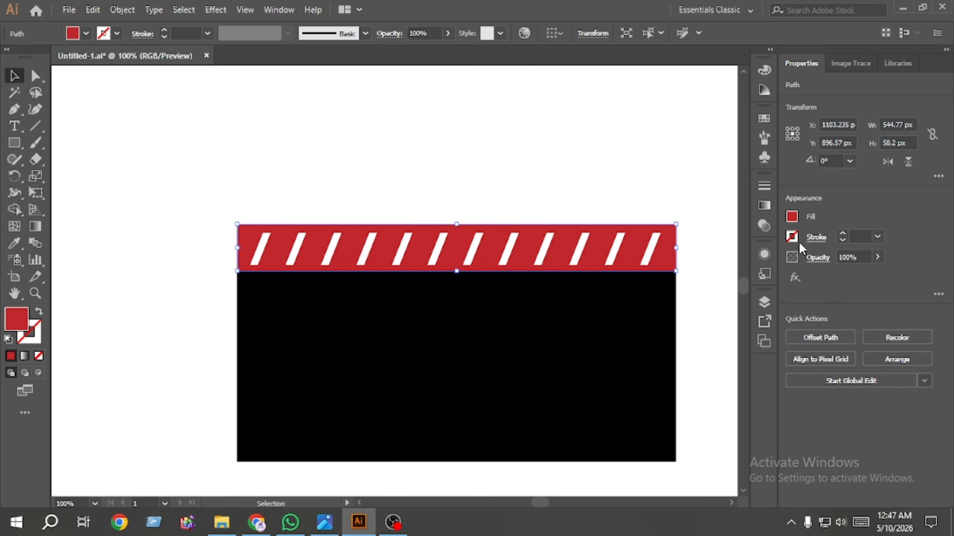
click(792, 217)
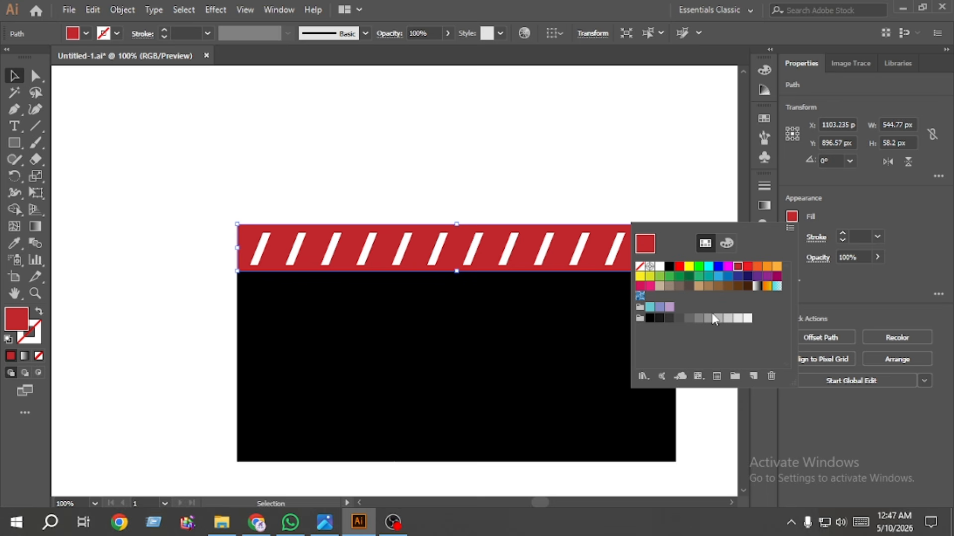
click(669, 318)
click(687, 320)
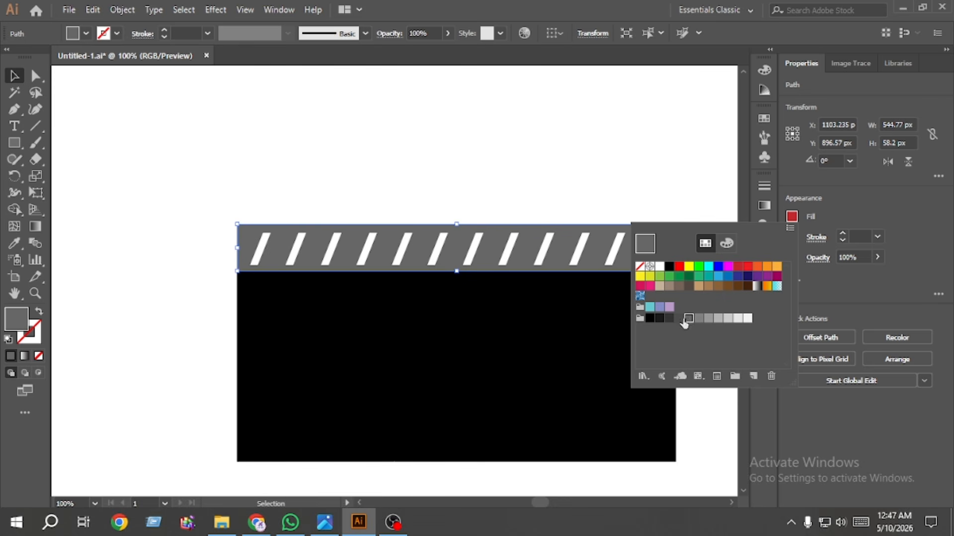
click(589, 181)
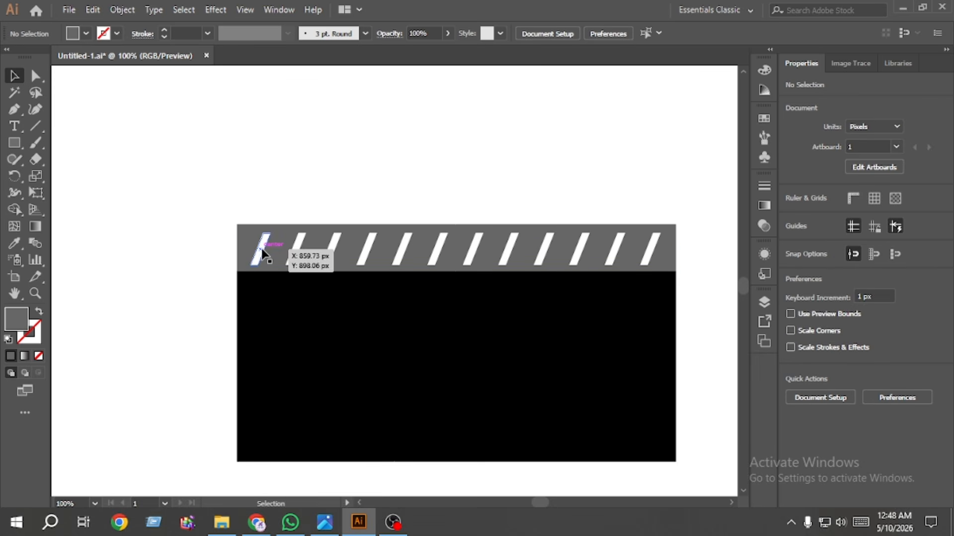
Group the gray strip together with its white bars.
drag(202, 241, 710, 250)
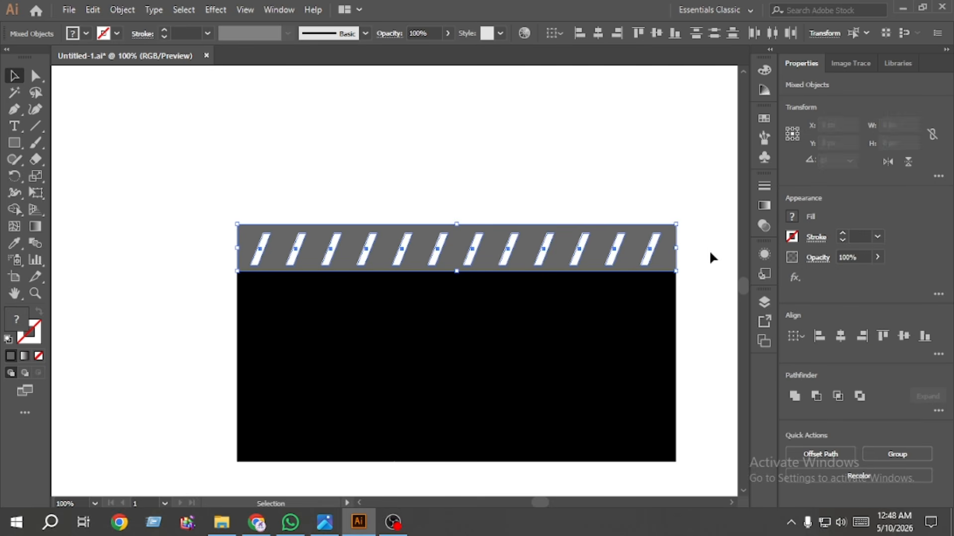
key(a)
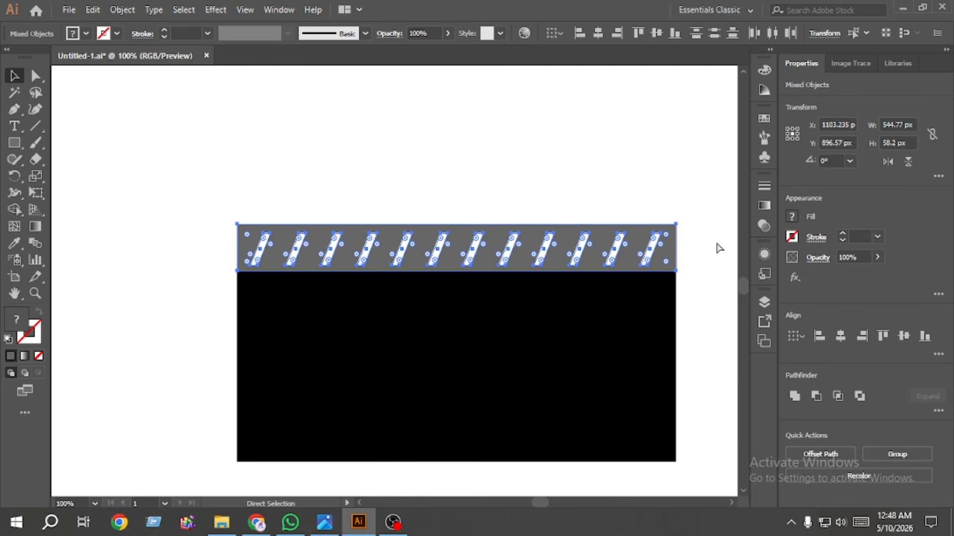
key(ctrl+g)
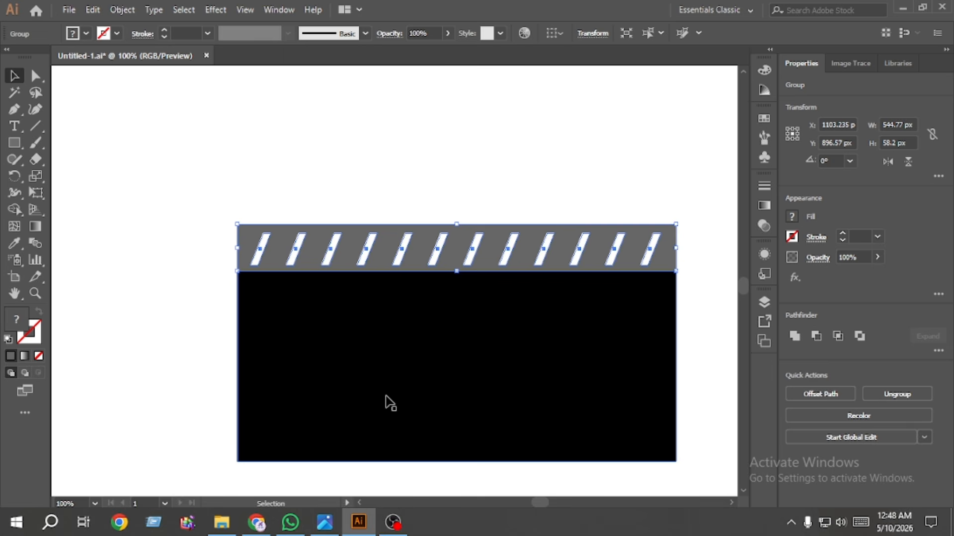
Create a reflected copy of the striped group across the vertical axis.
right_click(279, 243)
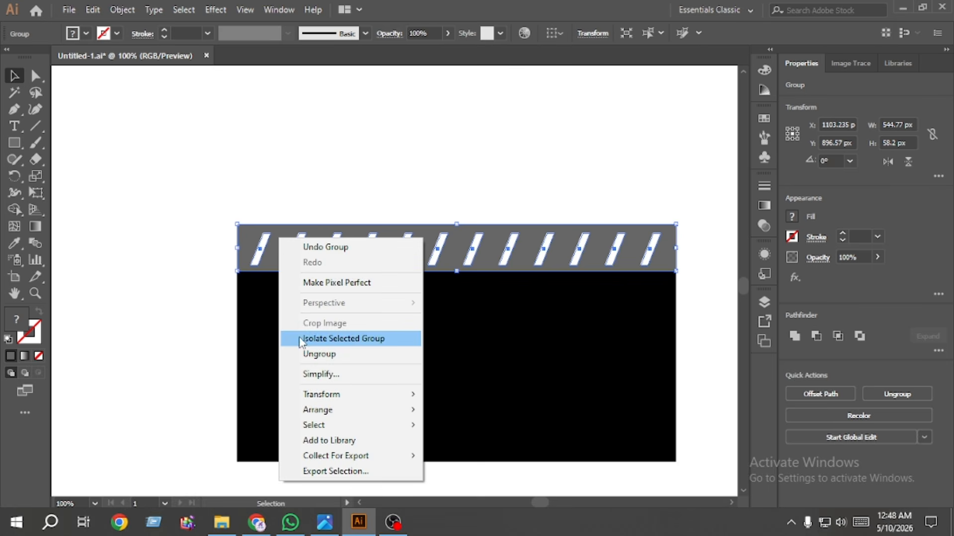
mouse_move(343, 394)
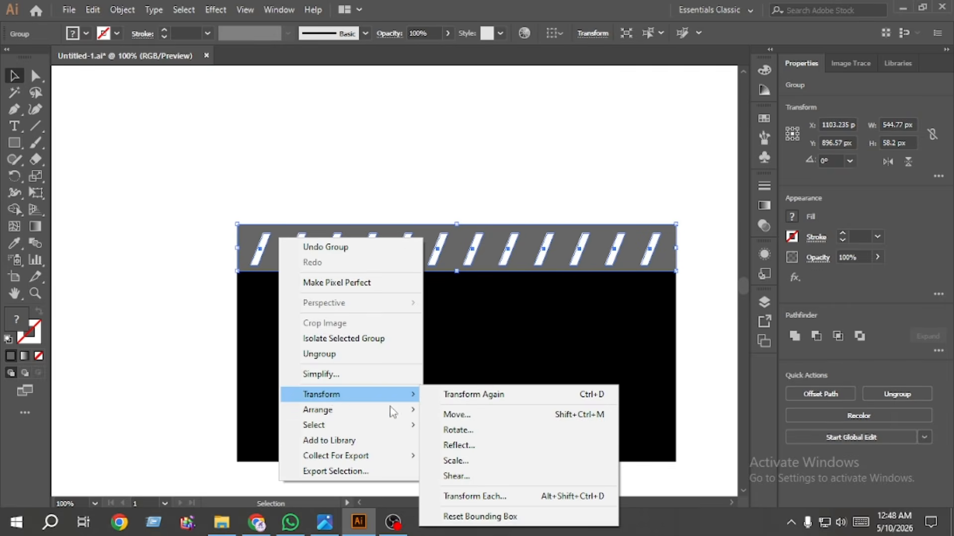
click(508, 445)
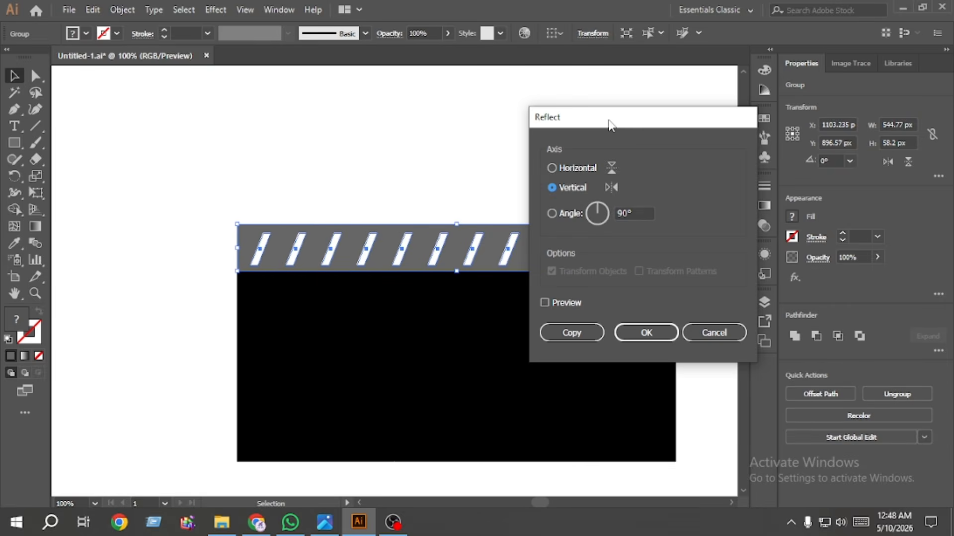
drag(611, 124, 760, 112)
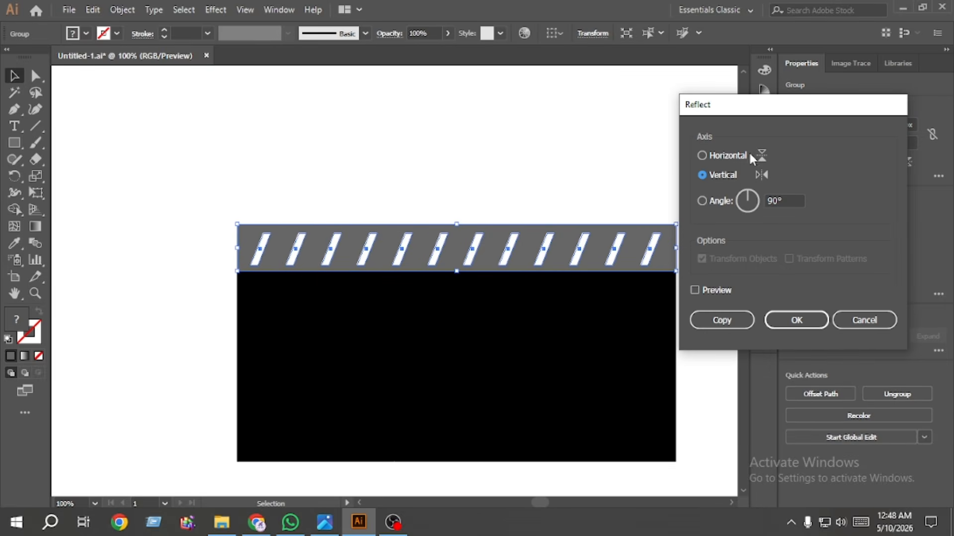
click(702, 289)
click(723, 322)
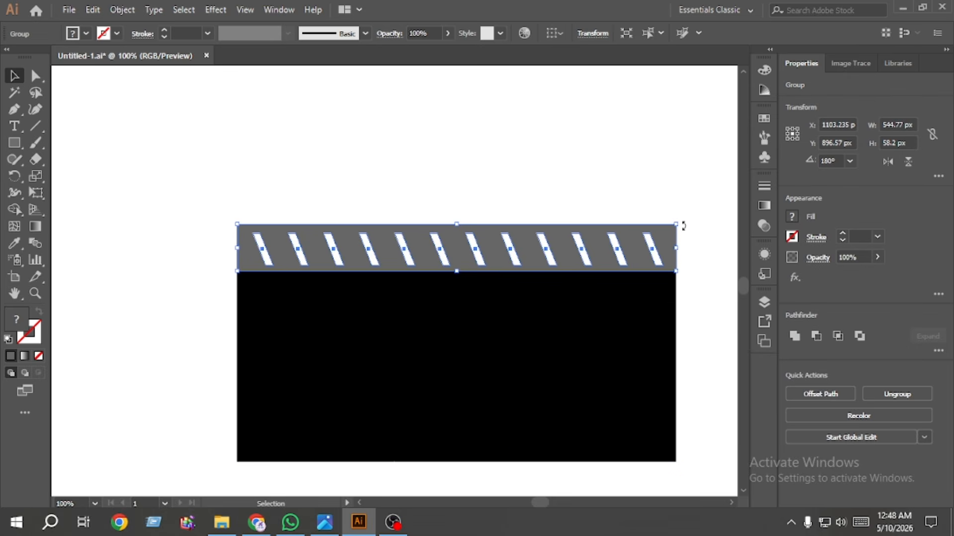
Rotate the reflected strip about 8° counterclockwise and move it above the original so they meet at the left end like an open clapper.
drag(683, 226, 677, 193)
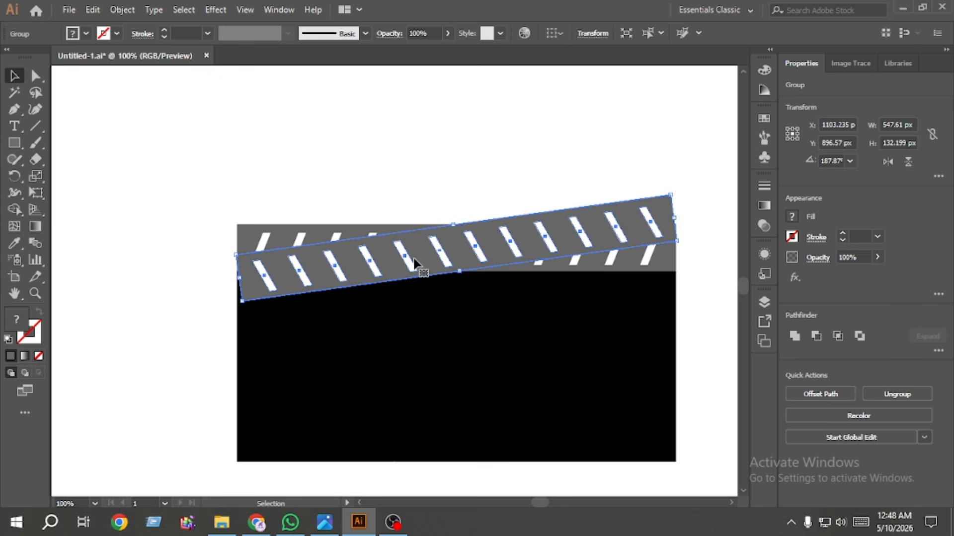
drag(490, 228, 479, 160)
click(211, 185)
key(ctrl+0)
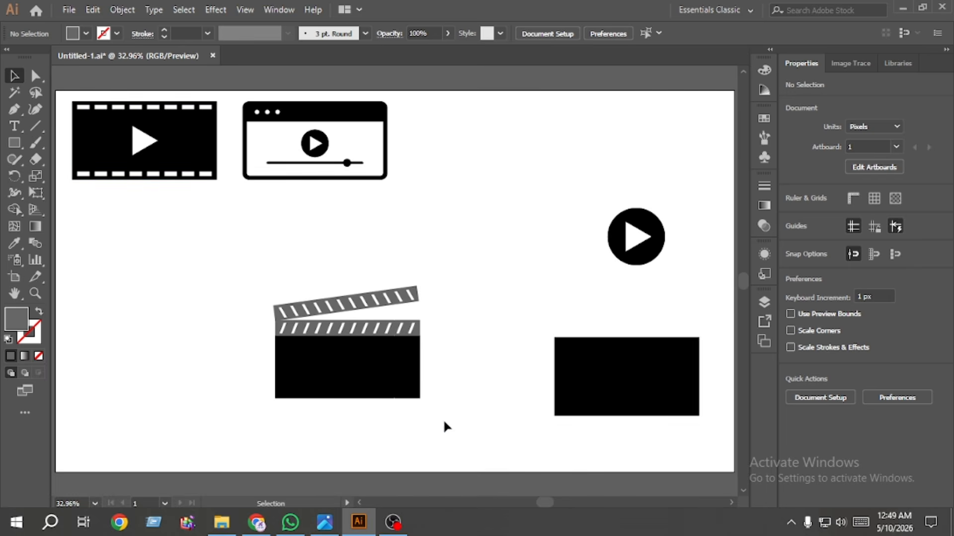
Group the clapperboard shapes and place the icon in the upper row beside the video player window.
drag(445, 422, 248, 280)
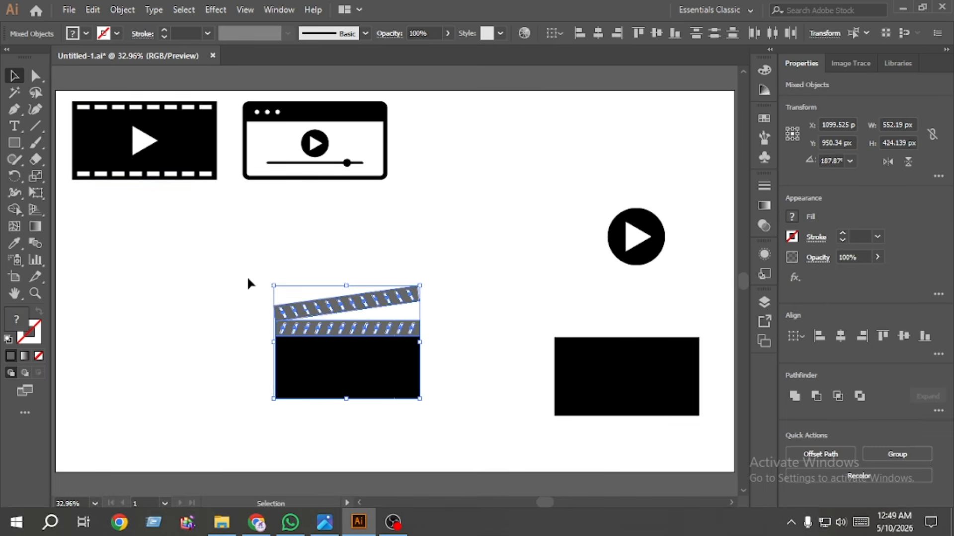
click(227, 298)
drag(347, 366, 474, 172)
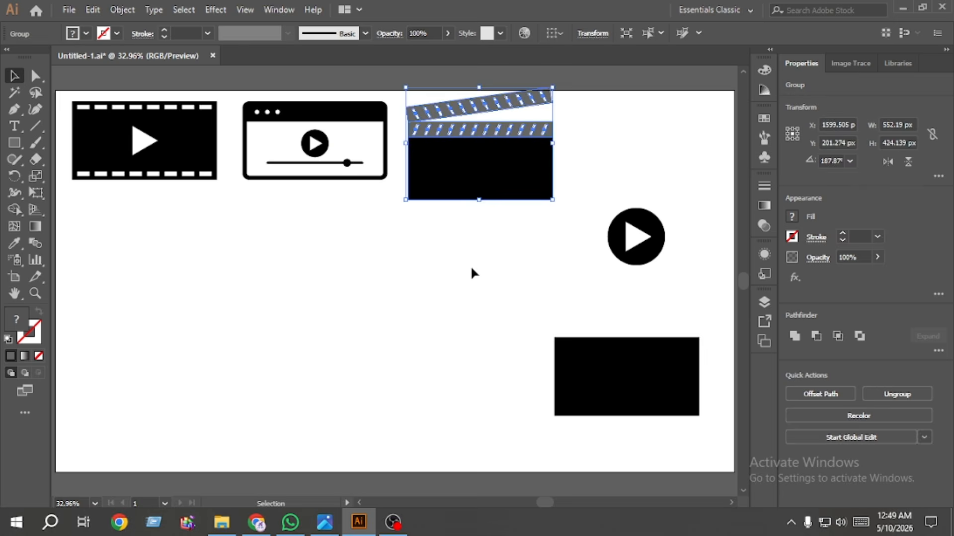
click(470, 265)
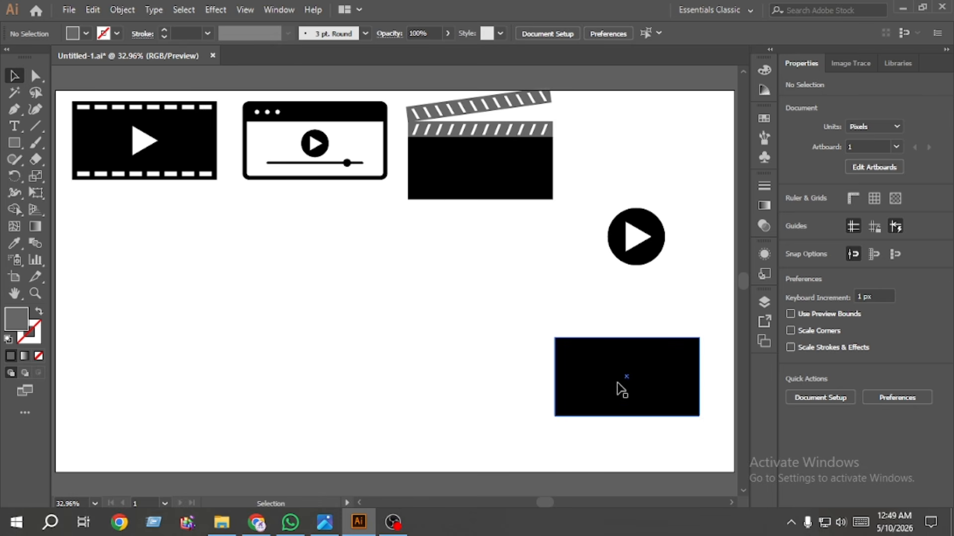
Move the spare black rectangle into the empty area below the finished icons.
drag(621, 386, 380, 336)
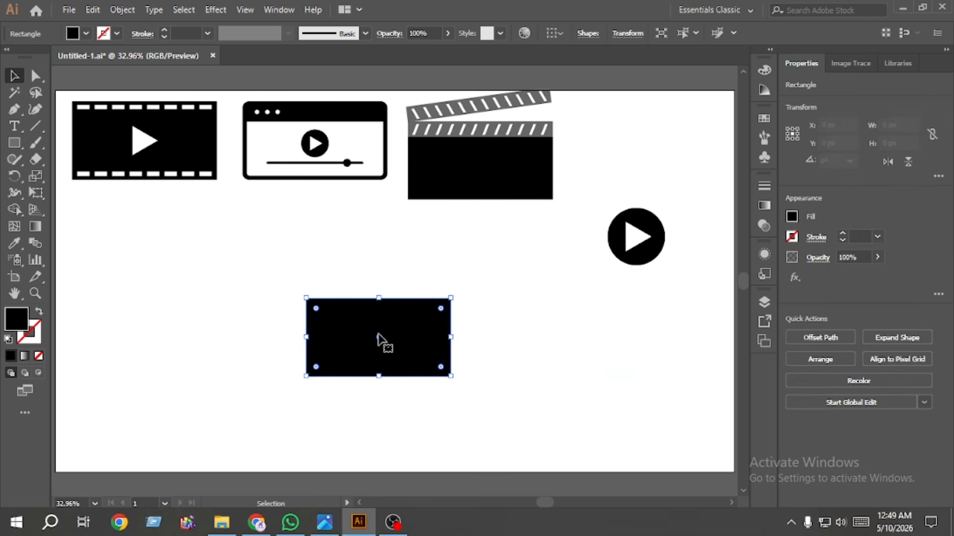
scroll(379, 327, up, 1)
scroll(380, 330, up, 1)
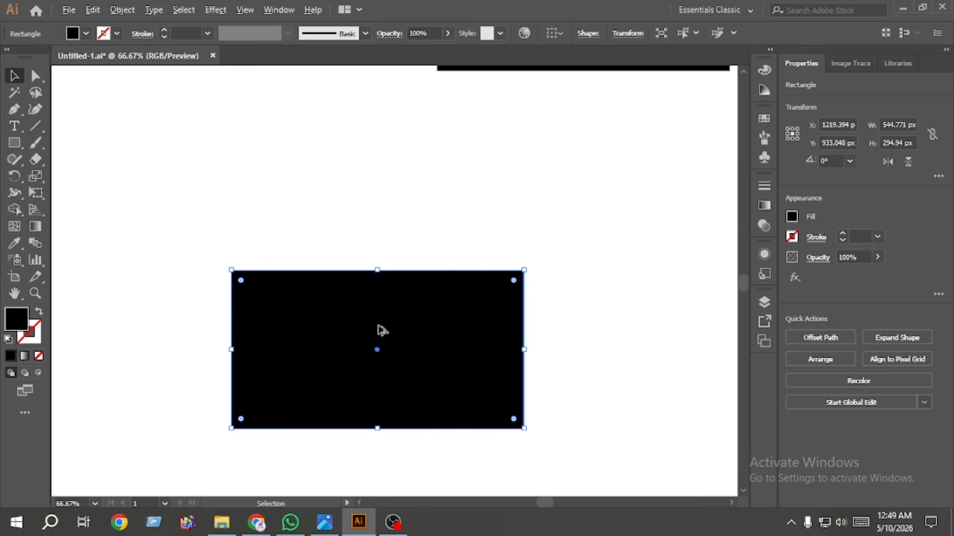
click(193, 221)
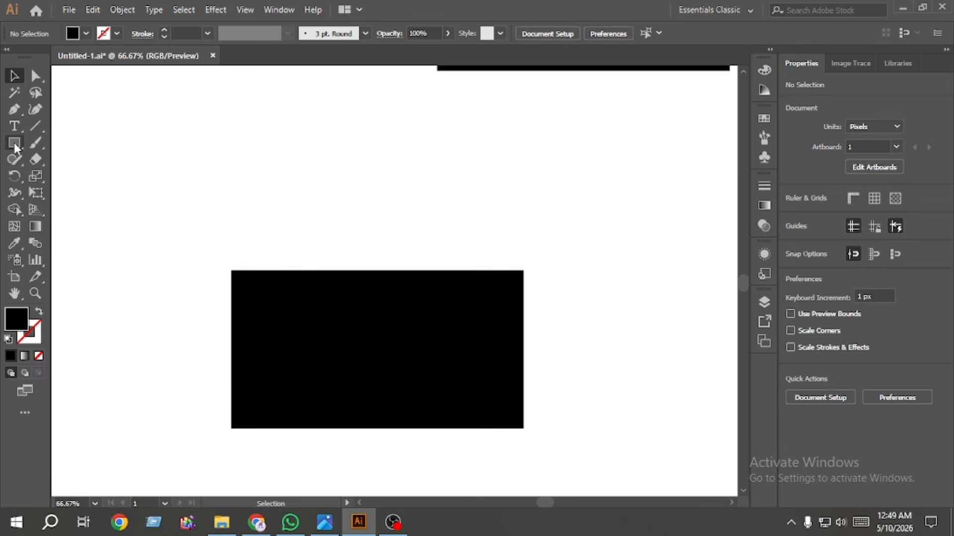
Create a three-sided polygon with a 50 px radius and place it on the black rectangle.
drag(15, 143, 73, 190)
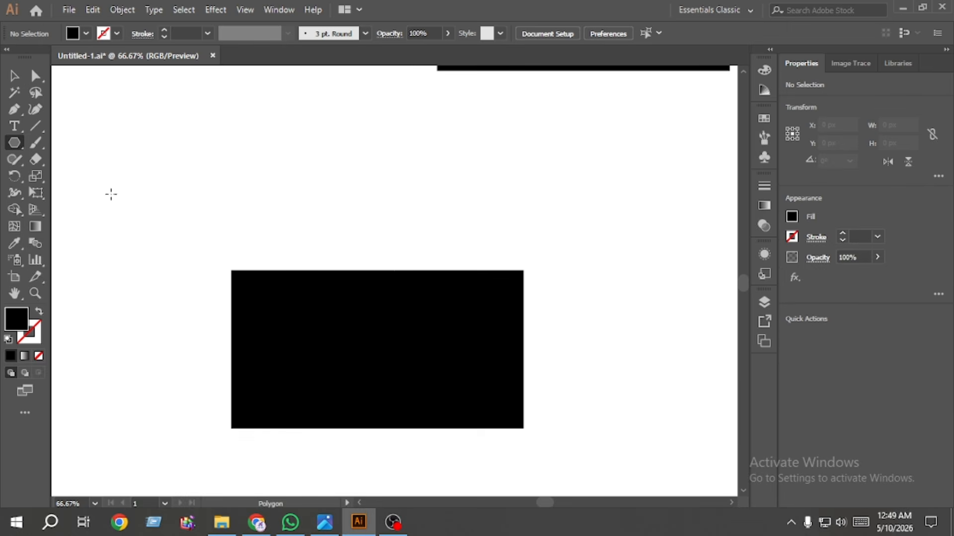
click(204, 203)
click(441, 291)
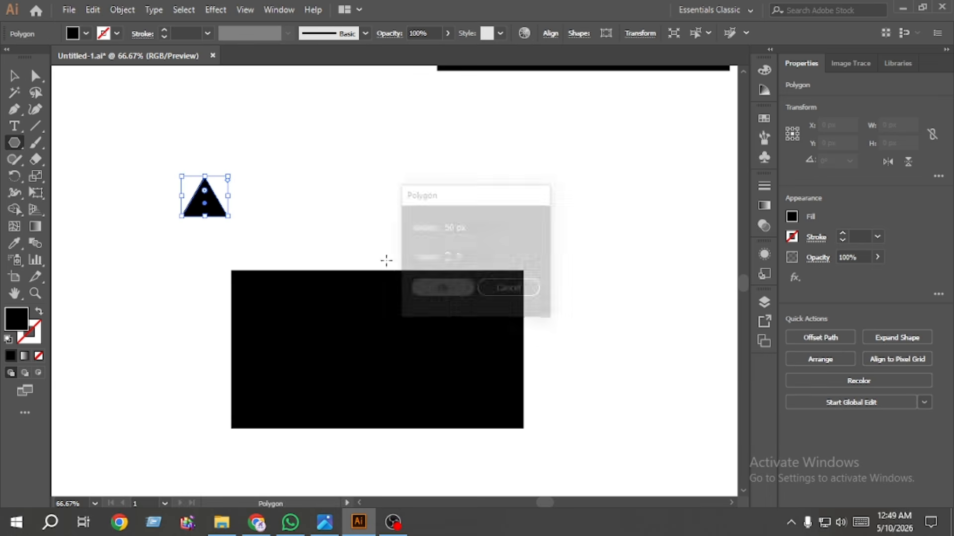
click(14, 75)
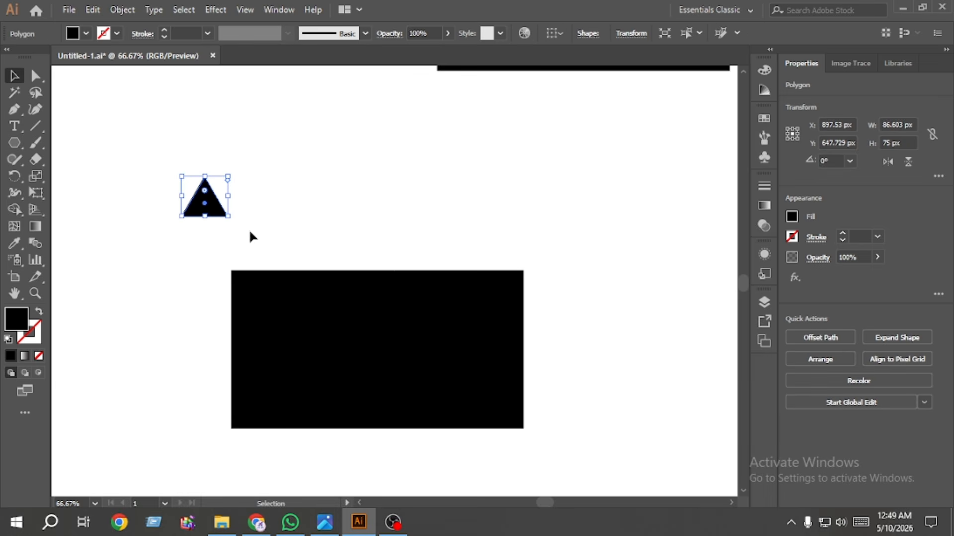
drag(204, 208, 360, 335)
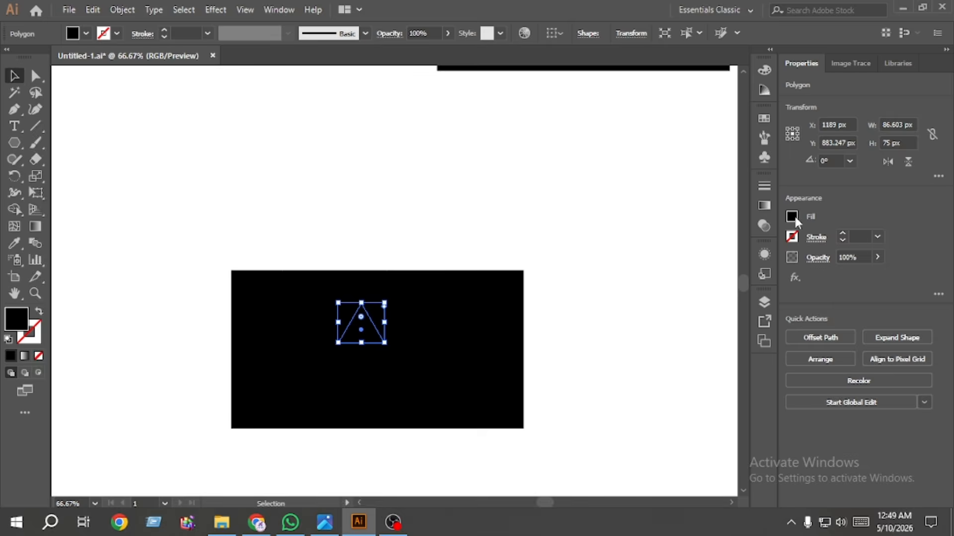
Fill the triangle white, then rotate and enlarge it into a right-pointing play symbol at the middle of the rectangle.
click(792, 217)
click(659, 267)
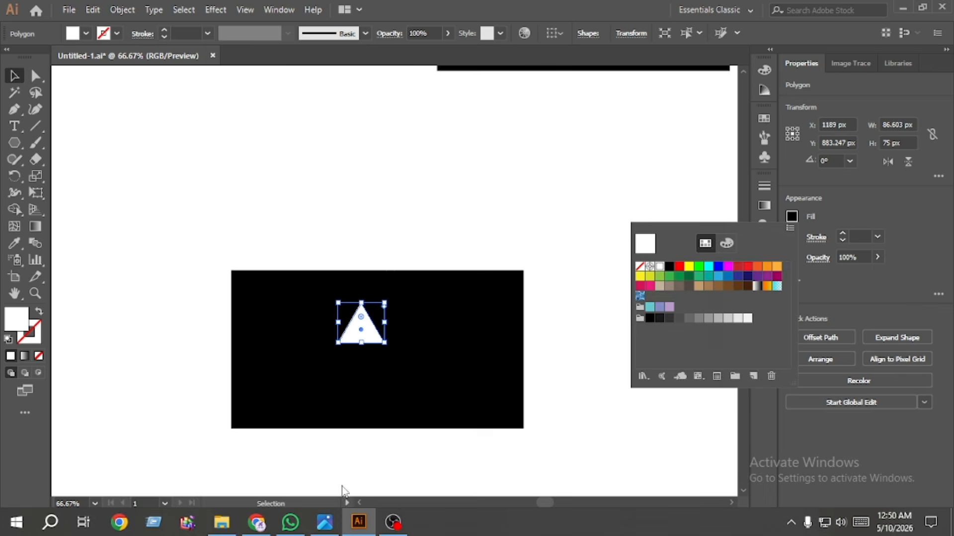
key(Escape)
drag(385, 342, 347, 379)
drag(366, 337, 375, 355)
Align the vertical centers of the play triangle and the black rectangle.
drag(592, 381, 339, 353)
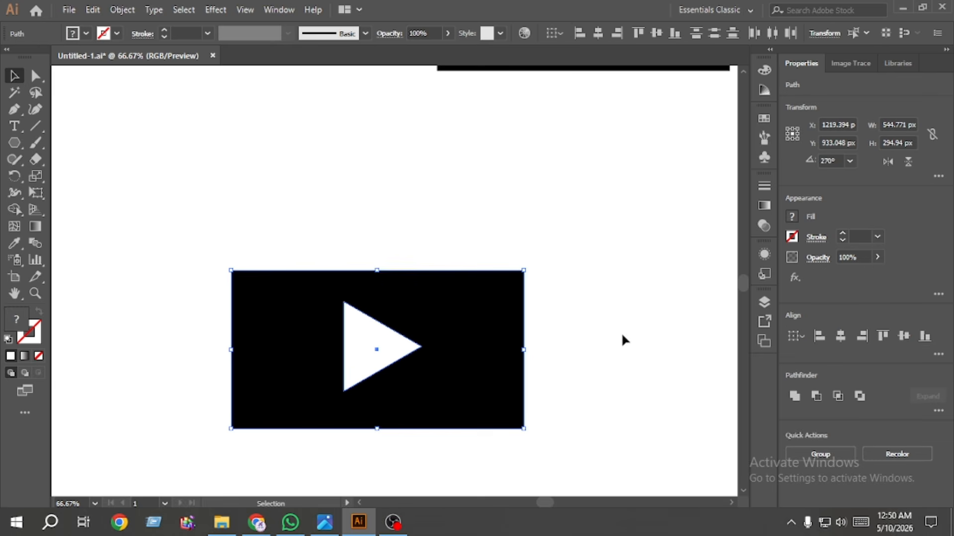
click(903, 336)
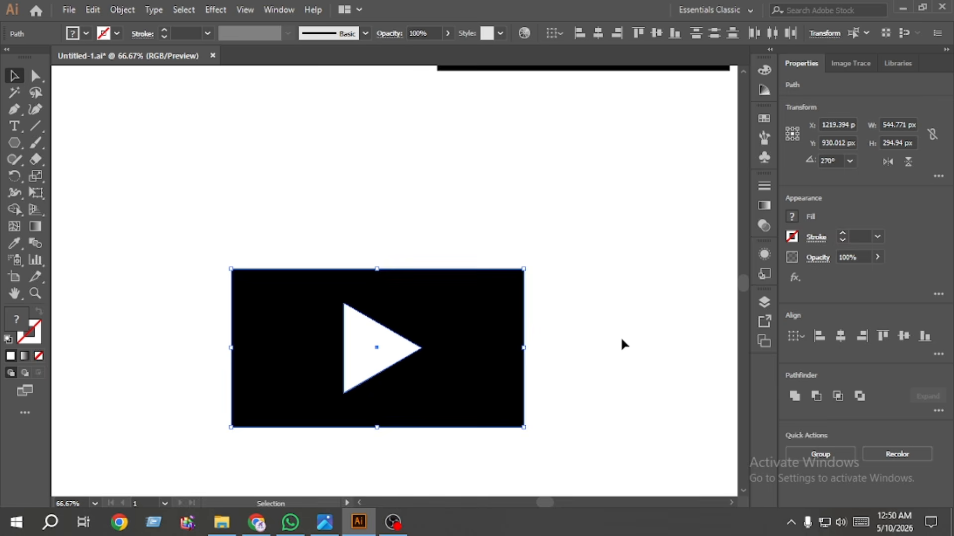
click(621, 335)
click(520, 349)
click(187, 269)
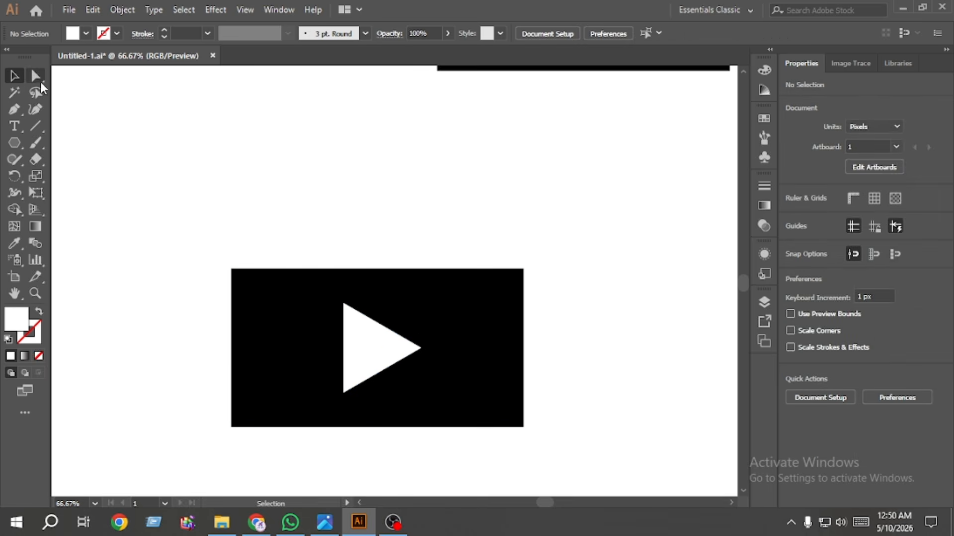
Round all corners of the black rectangle moderately and move it up together with the play triangle.
click(251, 335)
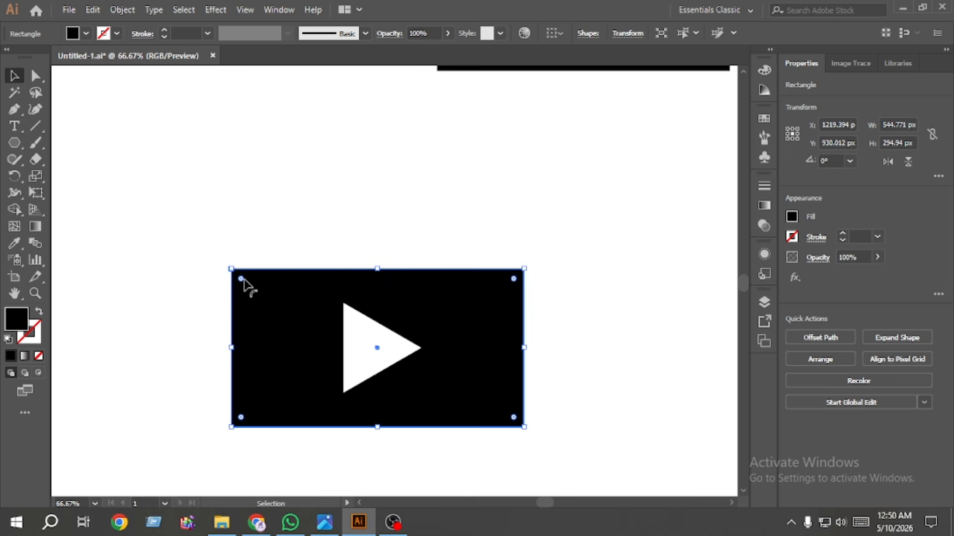
drag(243, 280, 254, 292)
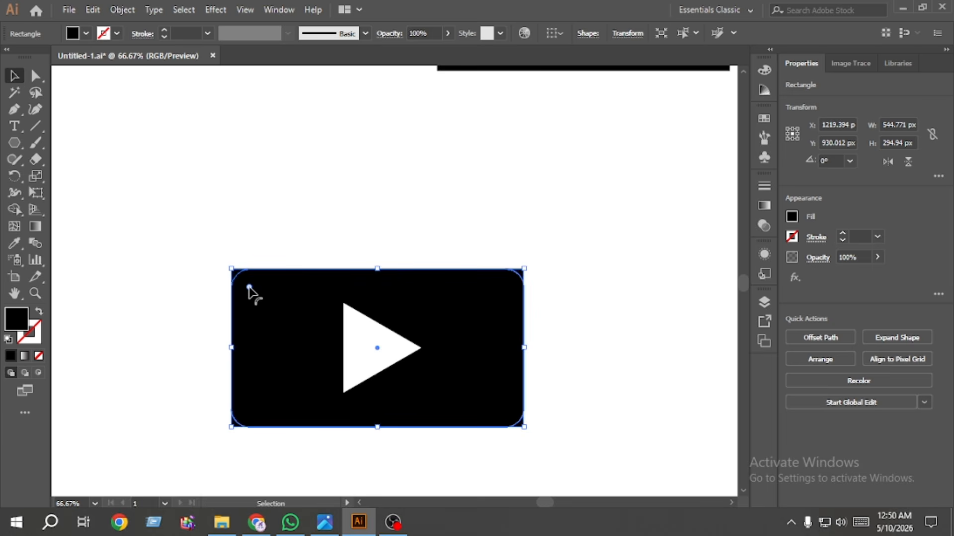
click(139, 276)
drag(190, 311, 387, 297)
click(169, 356)
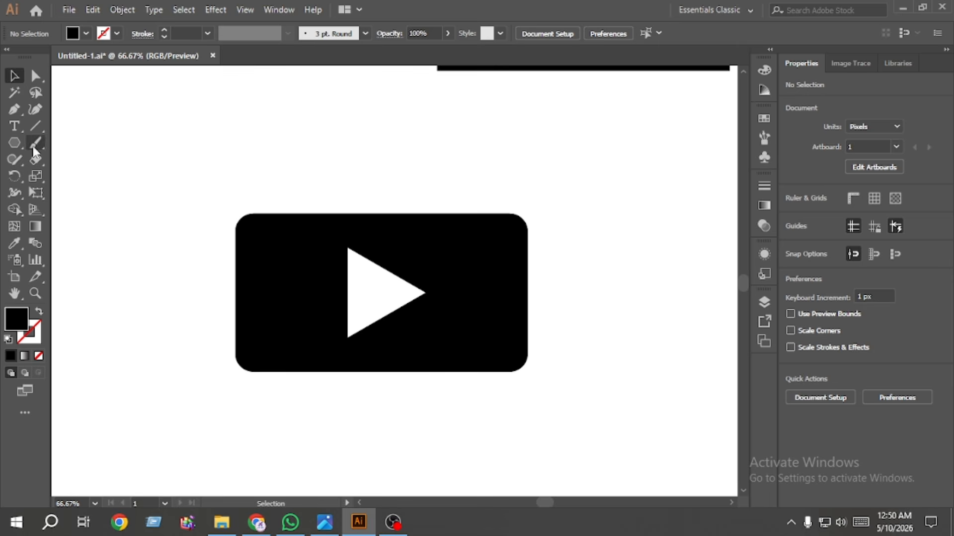
Draw a thin black bar about 545 px wide and 14 px high beneath the rounded rectangle, matching its width.
right_click(38, 126)
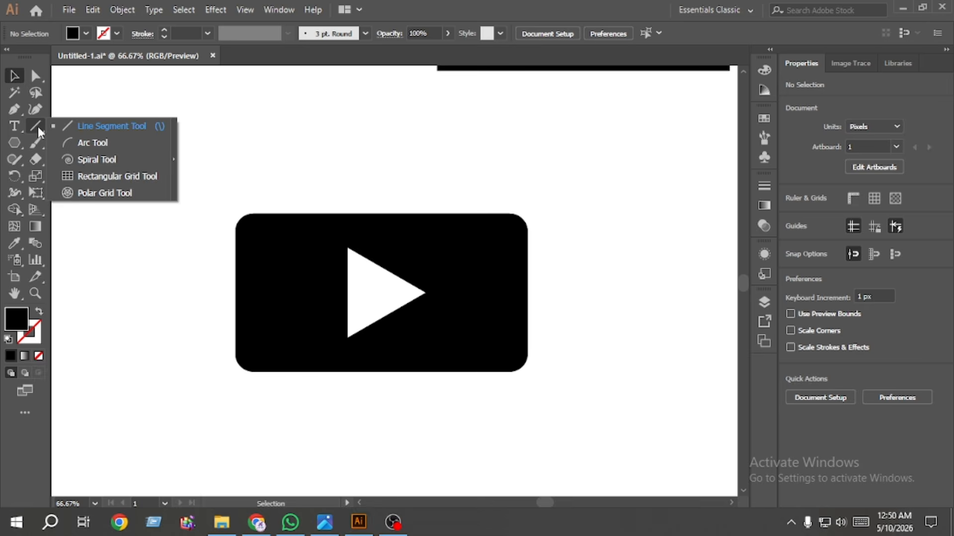
key(m)
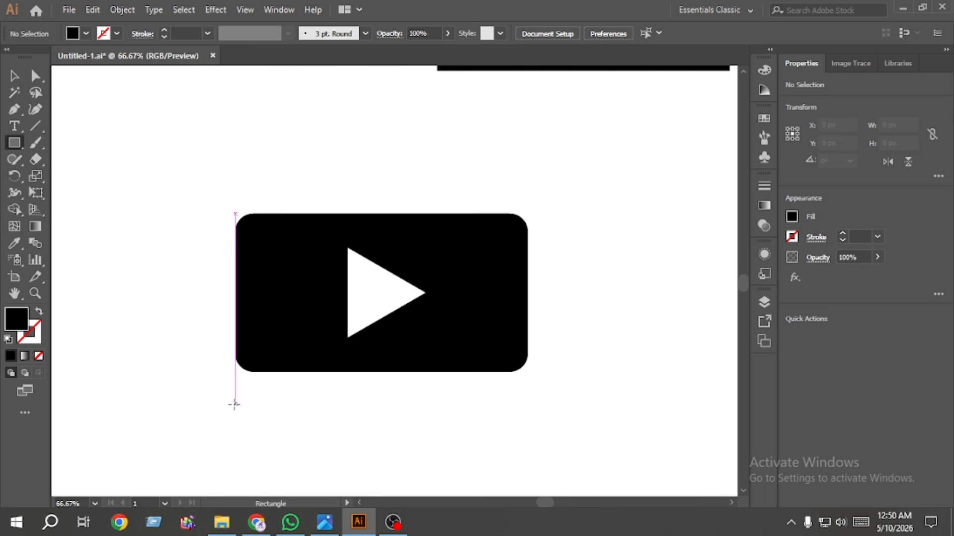
drag(234, 405, 529, 412)
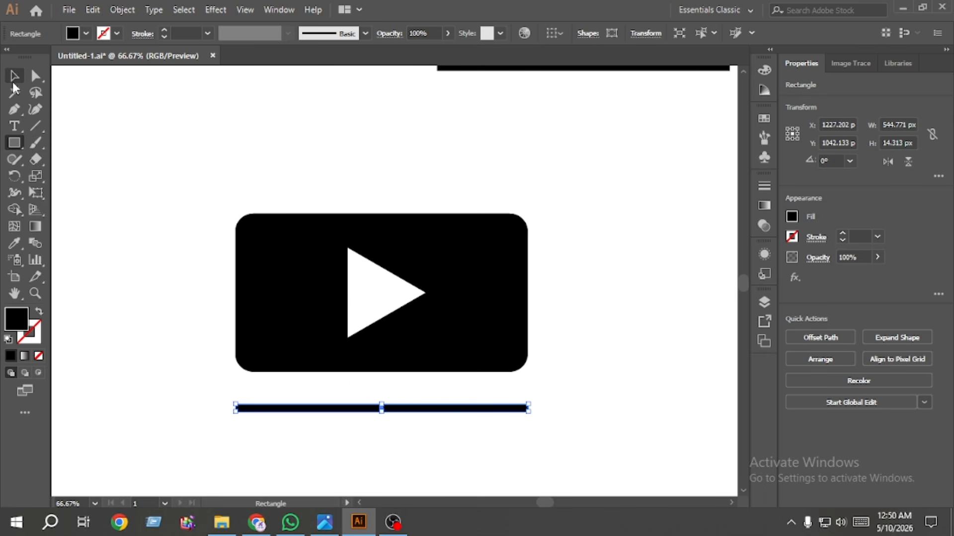
Fully round the ends of the thin black bar.
click(14, 79)
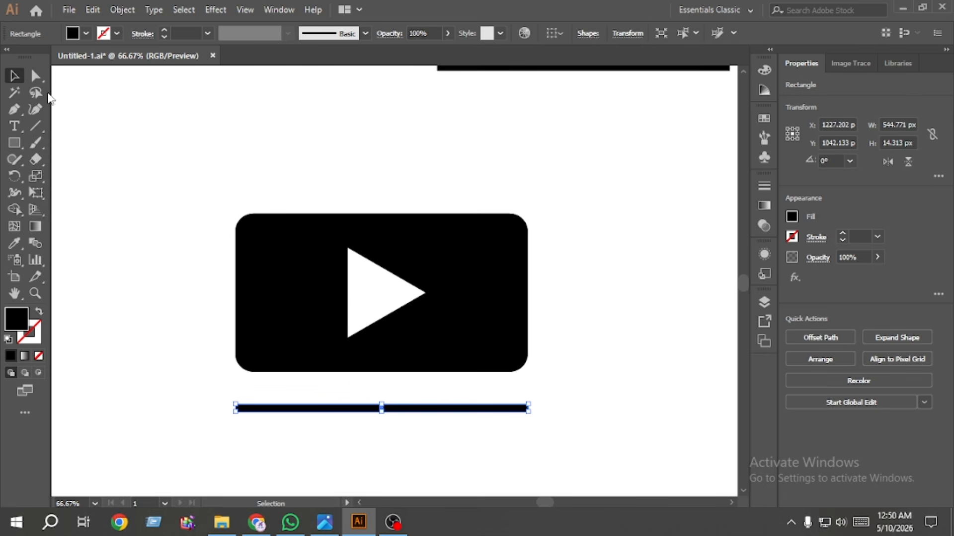
click(31, 78)
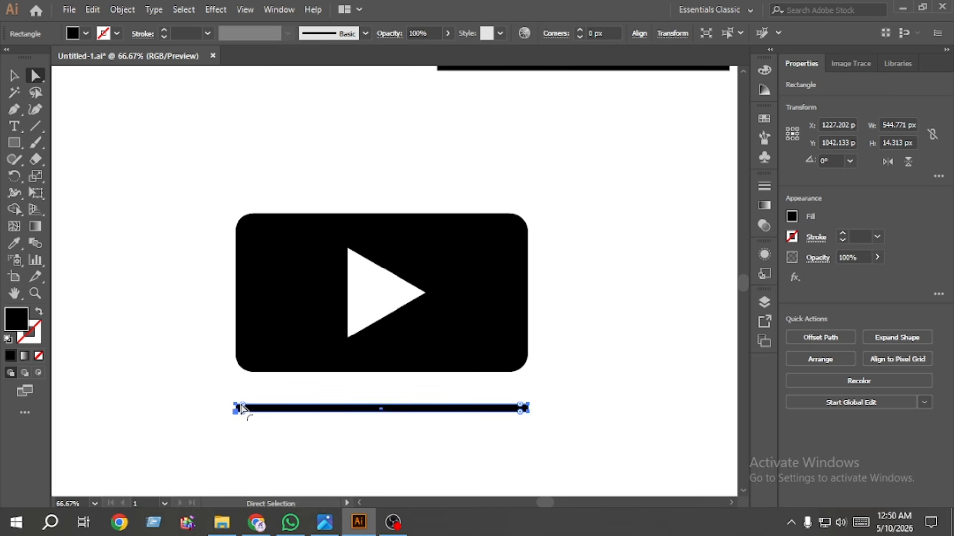
drag(242, 408, 362, 441)
click(362, 441)
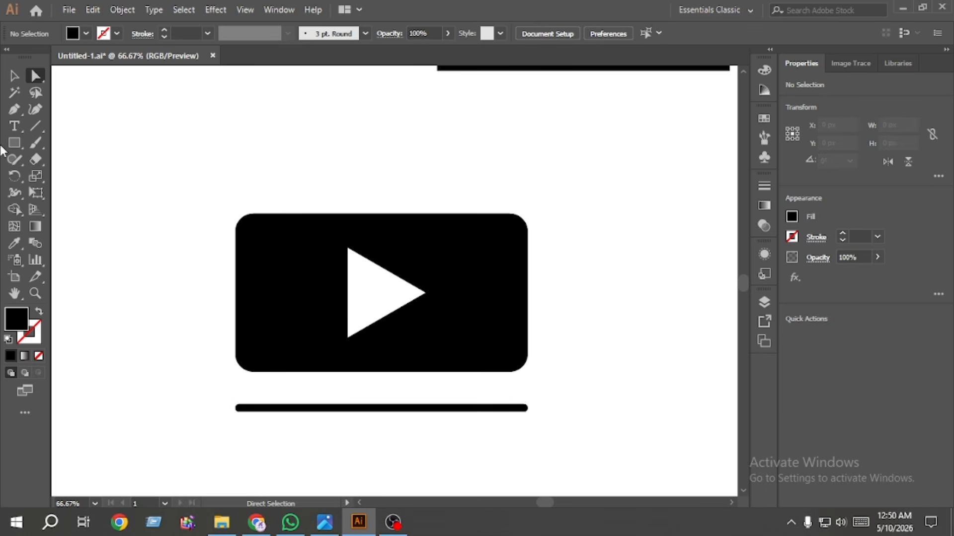
Draw a 54 px circle centered on the bar near its right end as the slider knob.
drag(14, 145, 70, 173)
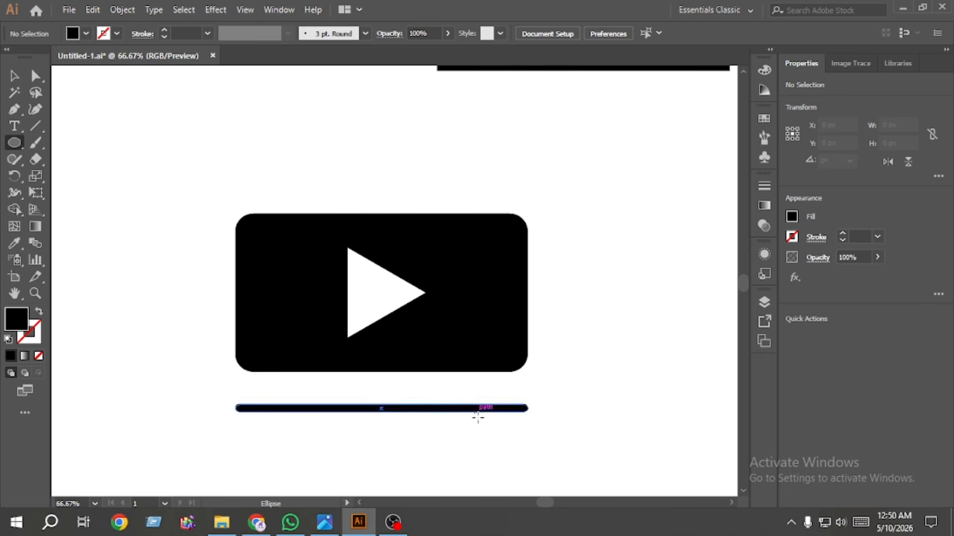
drag(472, 408, 487, 421)
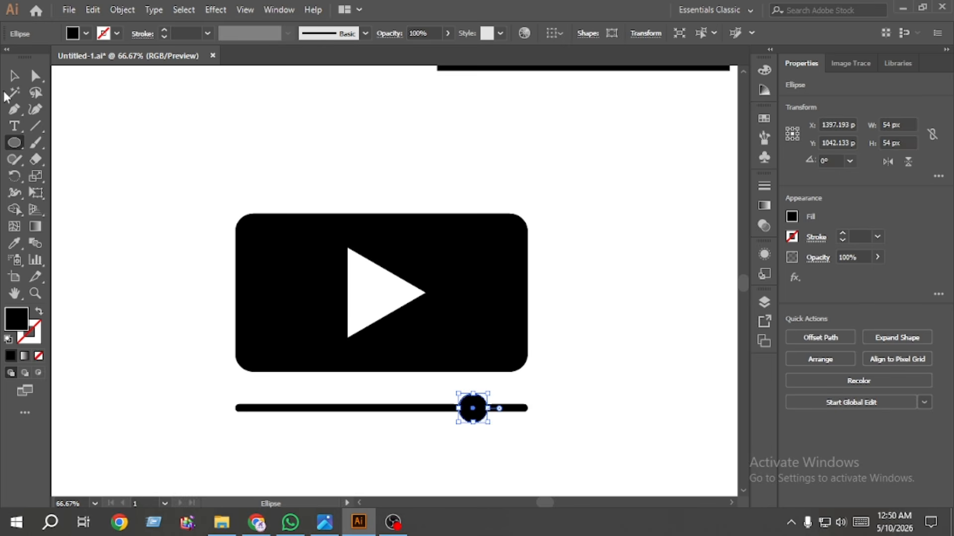
Merge the slider knob and the bar into one shape with the Shape Builder tool.
click(19, 79)
drag(427, 412, 410, 405)
click(14, 209)
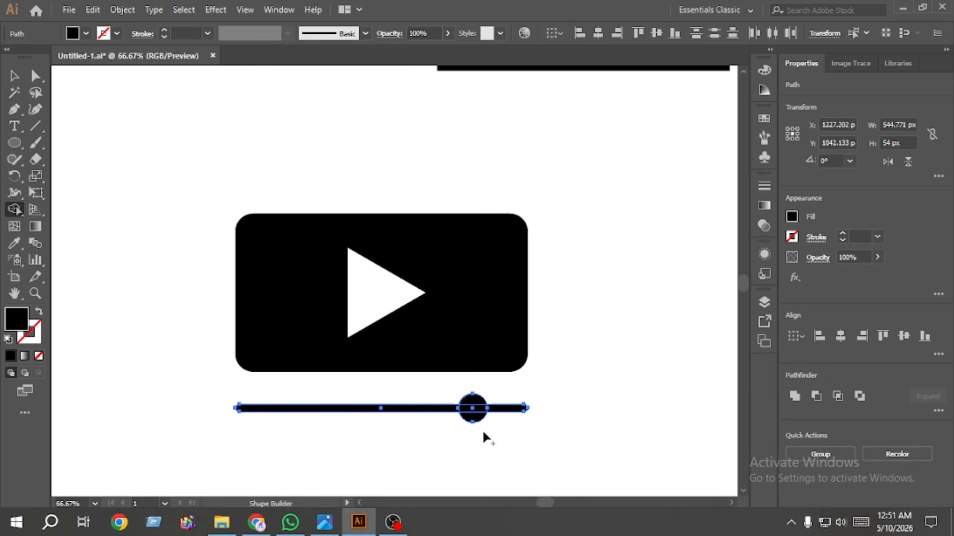
mouse_move(485, 419)
mouse_down()
mouse_move(442, 414)
mouse_move(502, 413)
mouse_up()
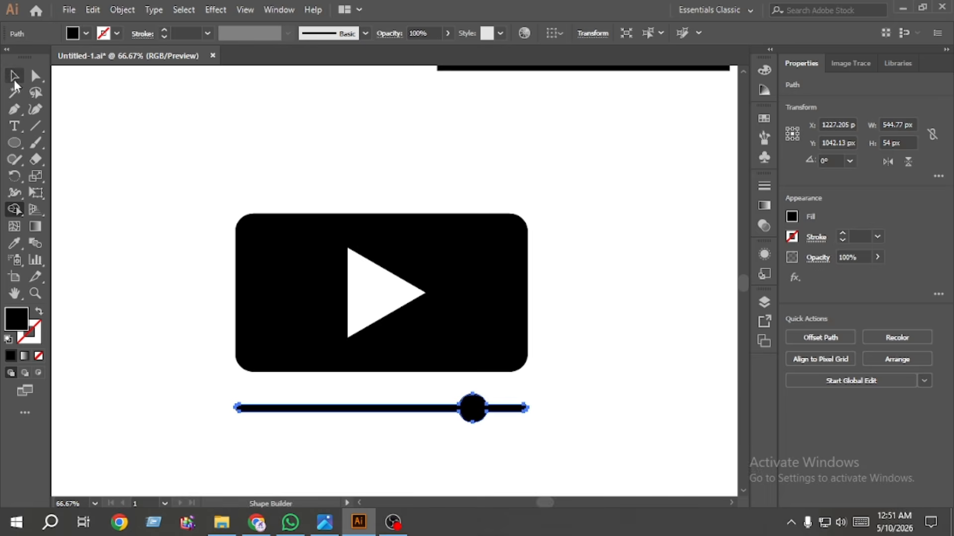
key(v)
Move the slider shape up about 20 px, closer to the rounded rectangle.
click(230, 288)
scroll(230, 286, down, 2)
drag(372, 399, 224, 249)
click(251, 377)
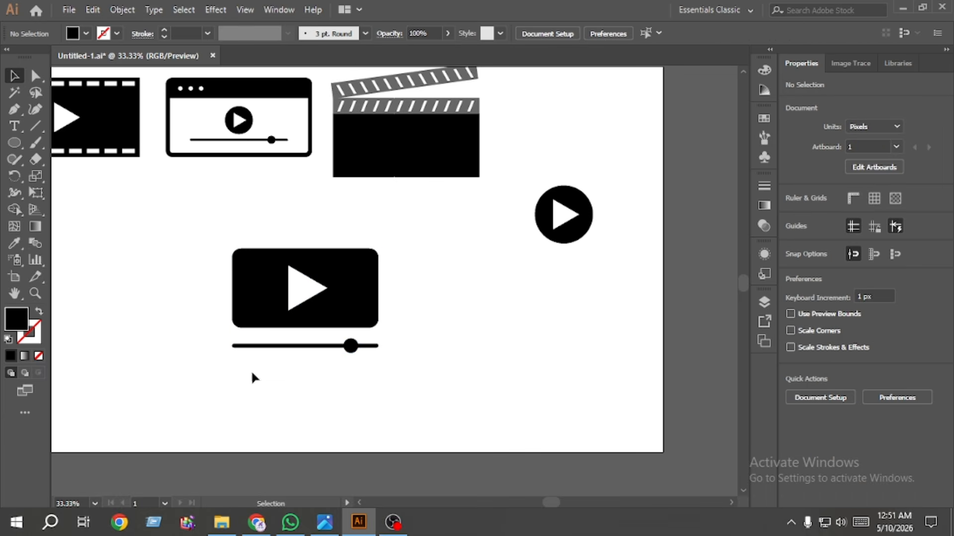
click(353, 347)
key(shift+Up)
key(shift+Up)
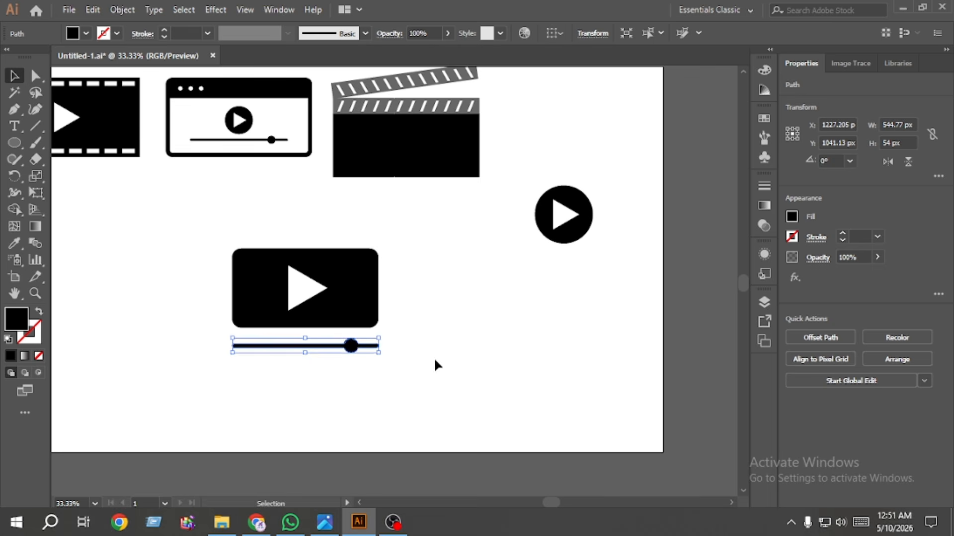
key(shift+Up)
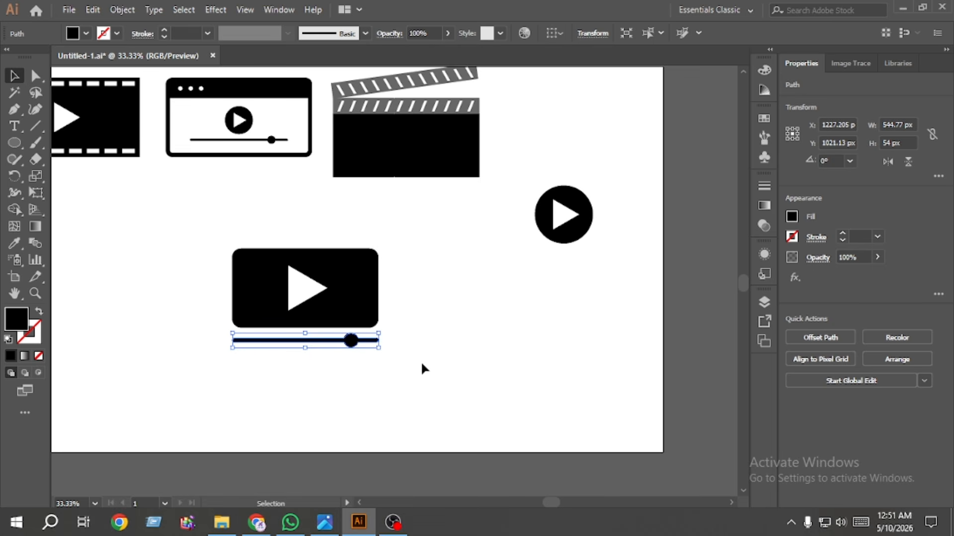
Group the rounded player with its slider and place the icon in a second row below the film strip.
drag(422, 363, 207, 268)
key(ctrl+g)
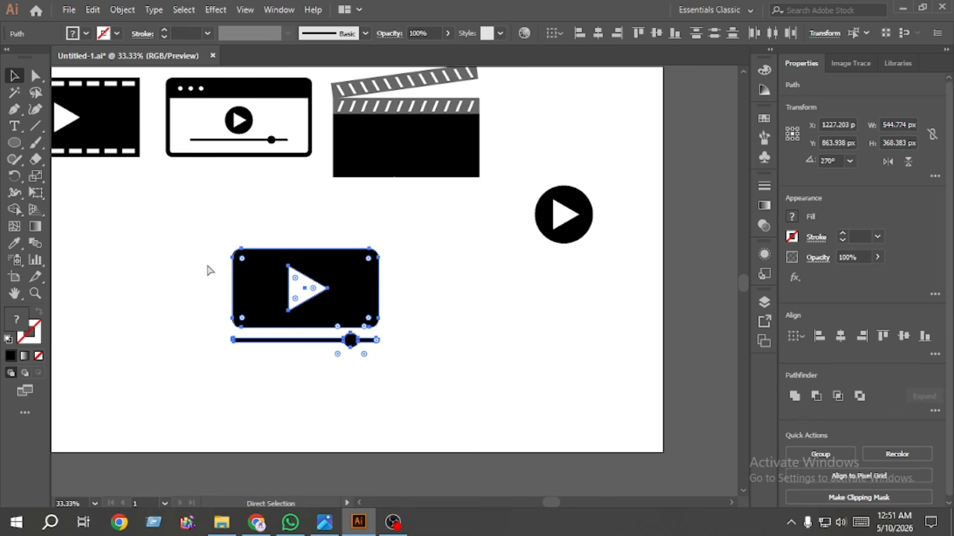
key(ctrl+0)
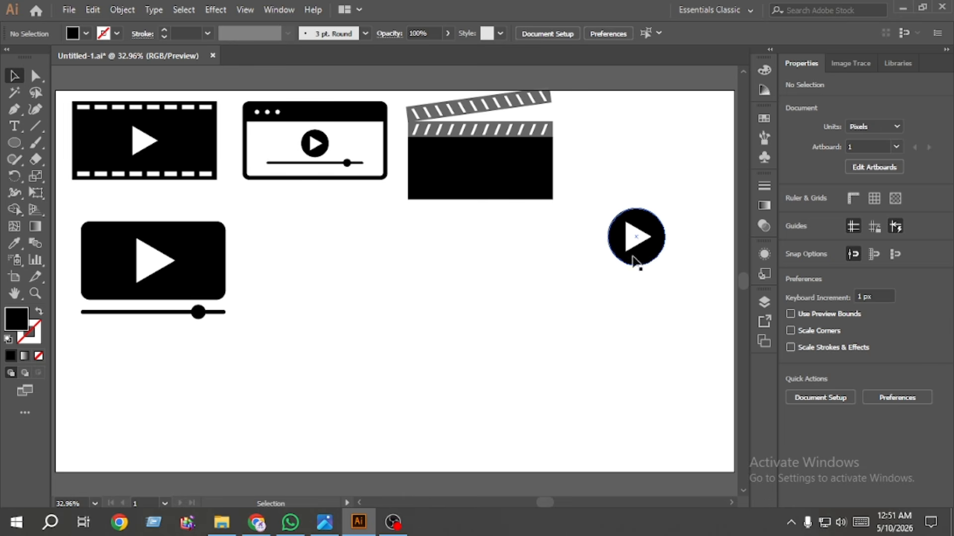
Enlarge the round play button to about 384 px wide and place it in the second row with a duplicate beside it.
click(635, 253)
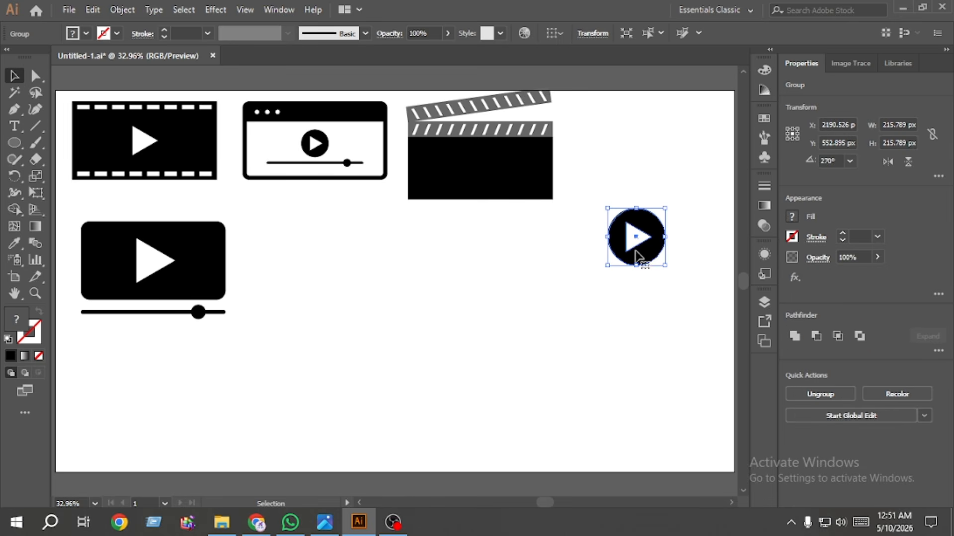
drag(665, 239, 687, 240)
drag(635, 257, 463, 277)
Ungroup the duplicated round play button below the clapperboard.
right_click(437, 269)
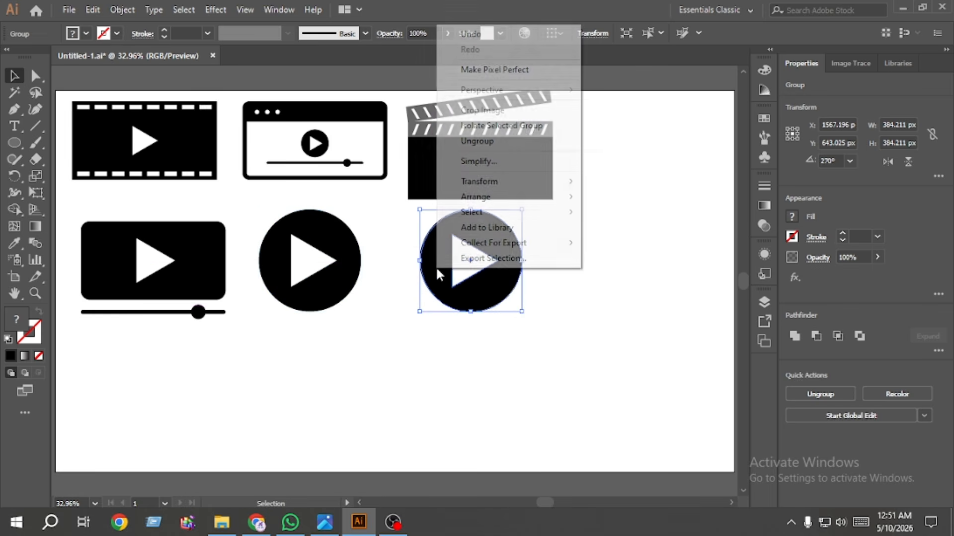
click(482, 141)
click(524, 267)
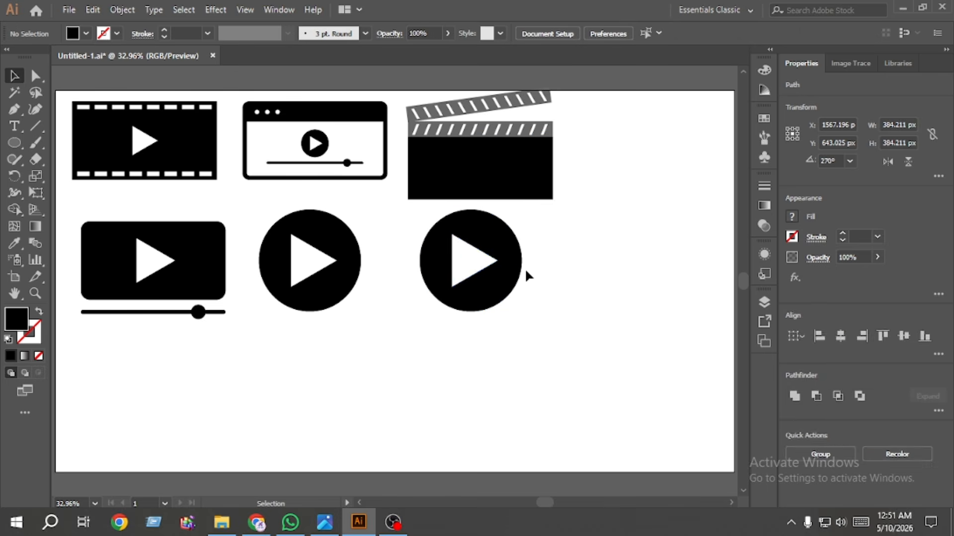
Replace the triangle in the duplicated play button with a white upright bar about 51 px wide and 175 px high.
click(463, 266)
key(Delete)
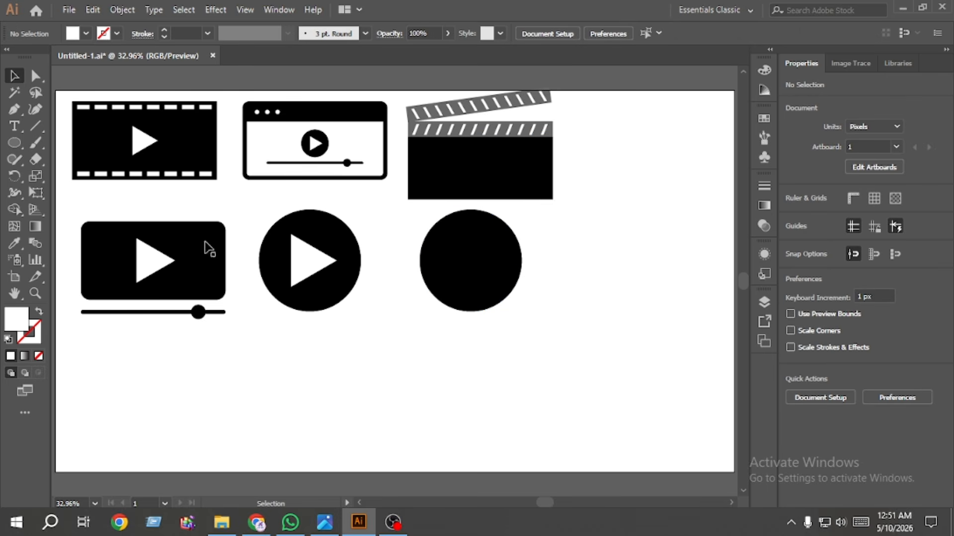
key(m)
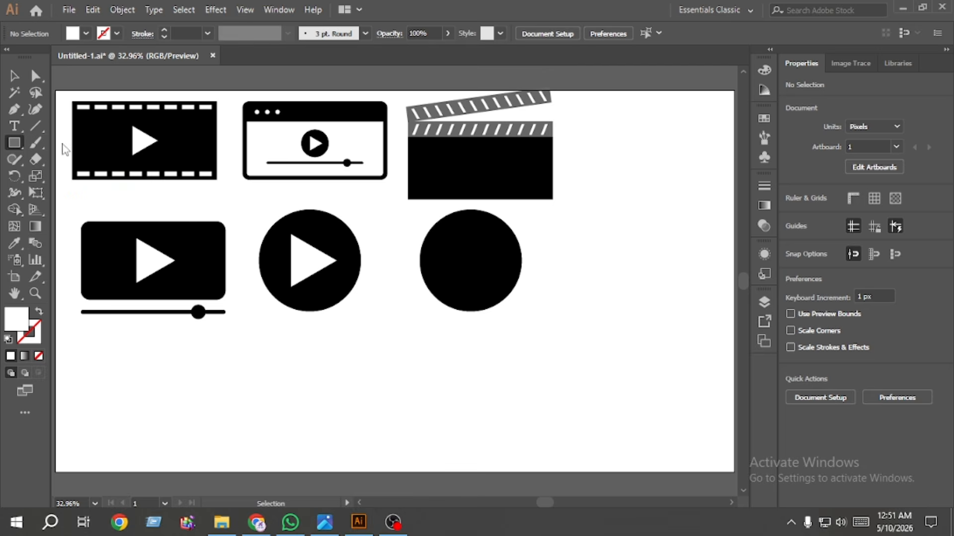
scroll(454, 245, up, 2)
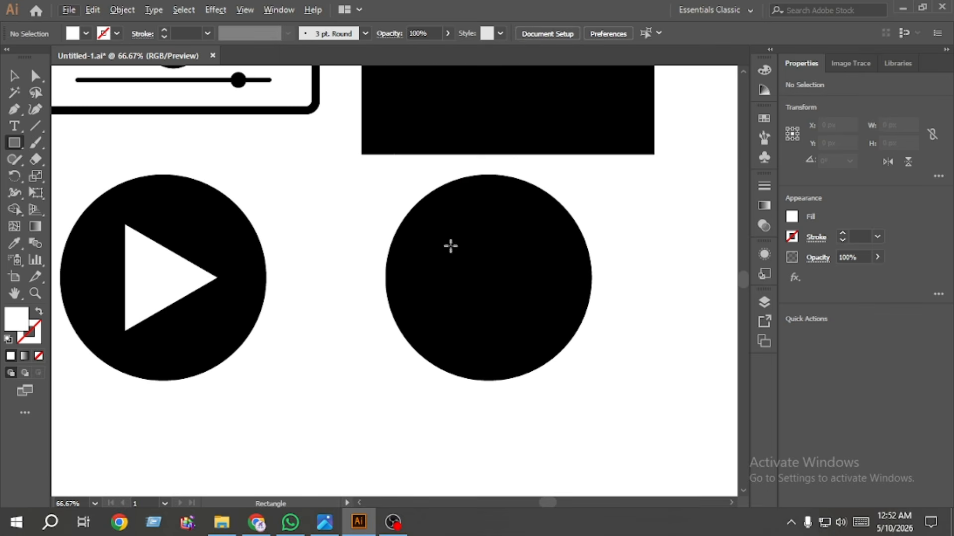
drag(434, 237, 462, 331)
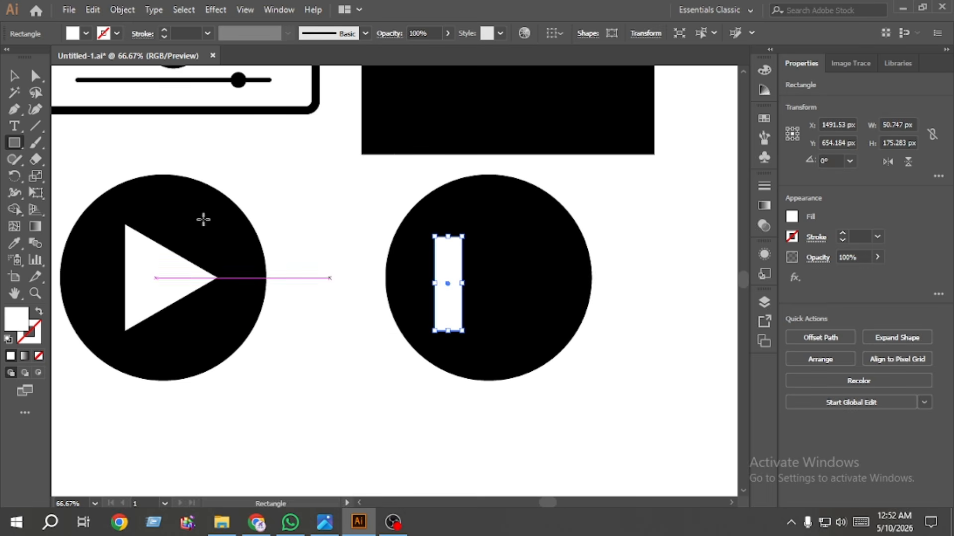
Duplicate the white bar about 112 px to the right and group the two bars as a pause symbol.
click(14, 76)
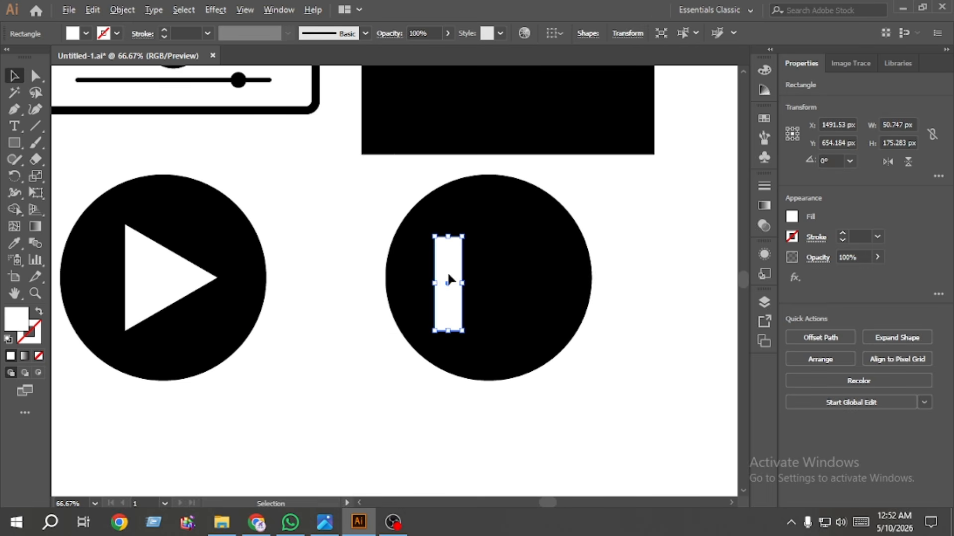
drag(455, 276, 514, 281)
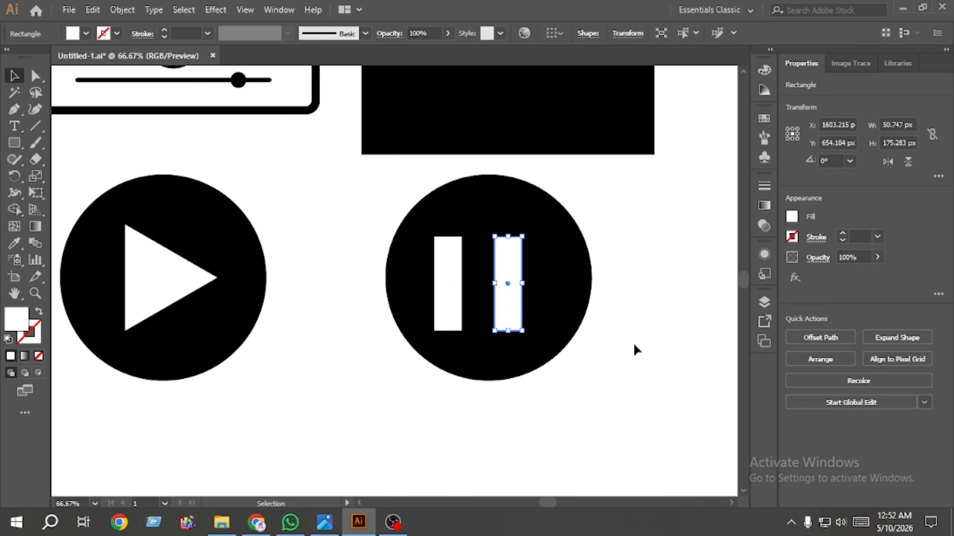
shift+click(453, 294)
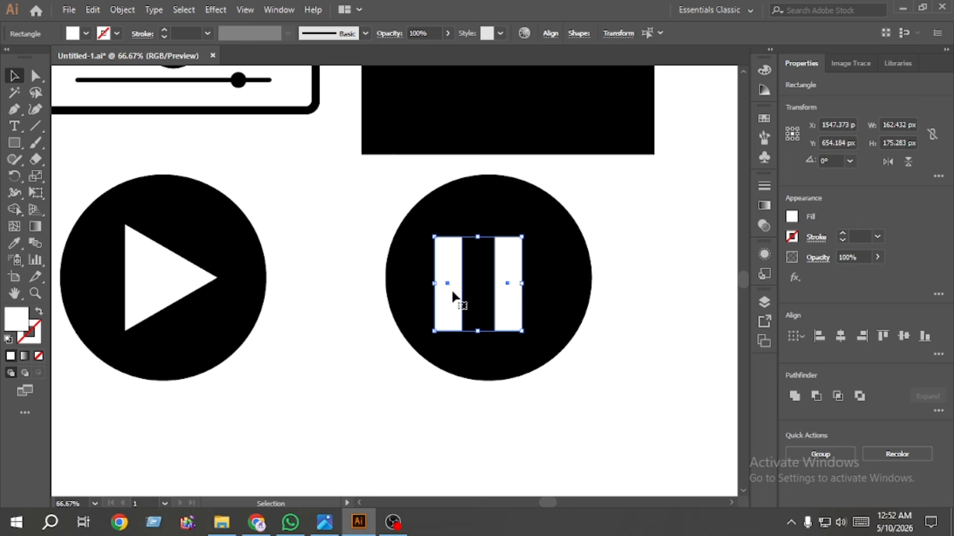
key(ctrl+g)
Centre the pause bars horizontally and vertically on the black circle and group them into one icon below the clapperboard.
drag(584, 389, 434, 288)
click(839, 337)
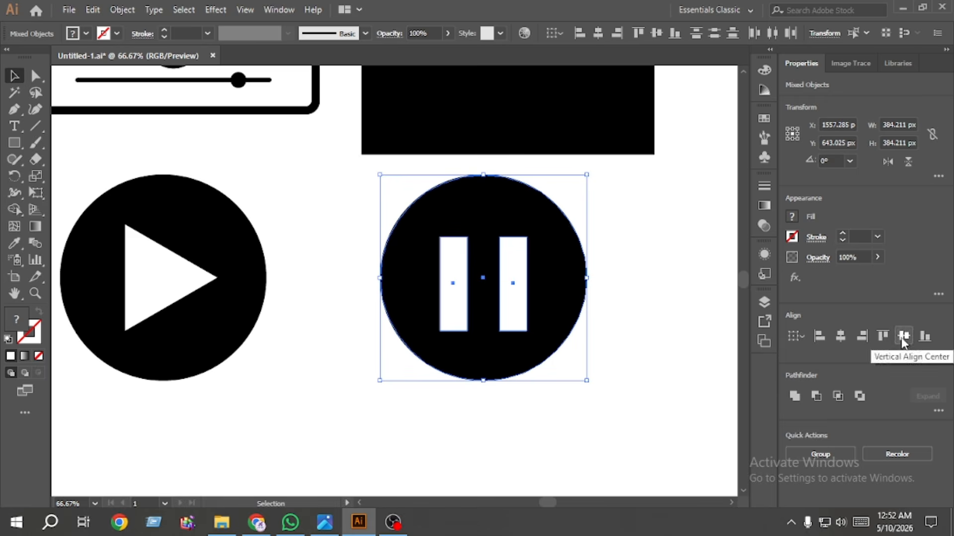
click(903, 336)
key(ctrl+g)
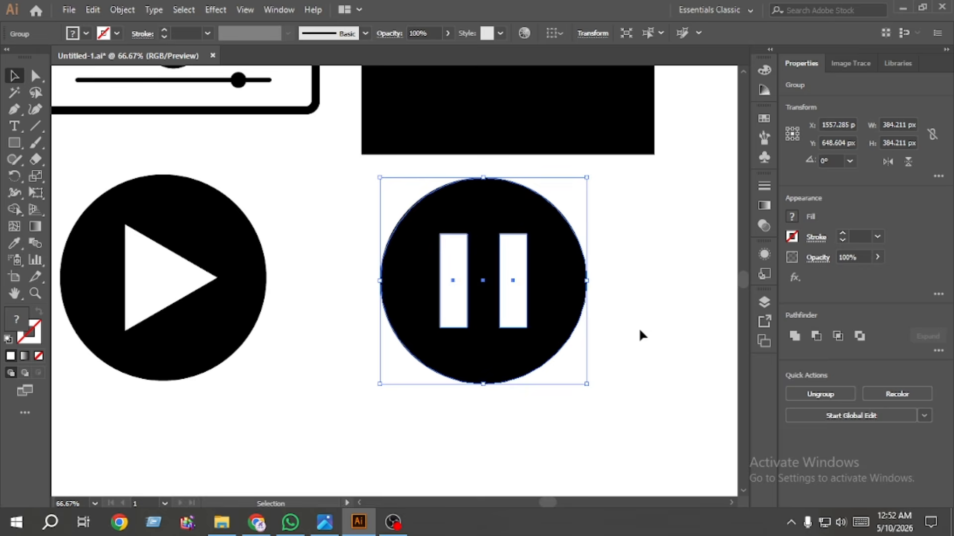
key(ctrl+0)
click(638, 334)
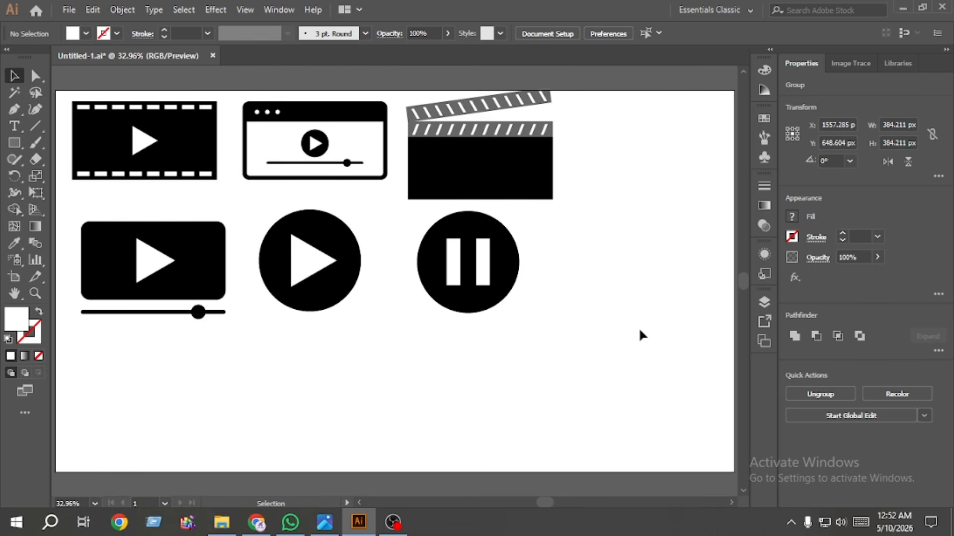
click(451, 290)
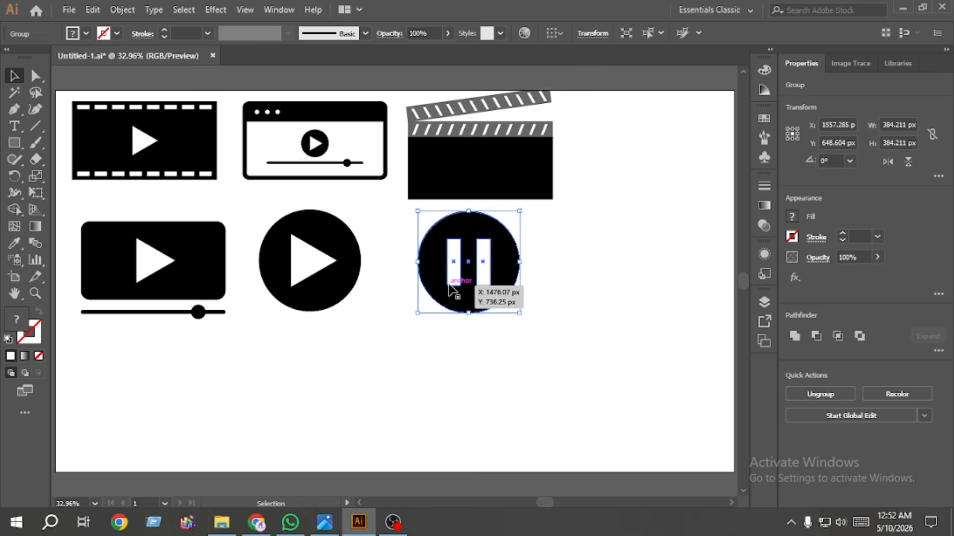
click(431, 408)
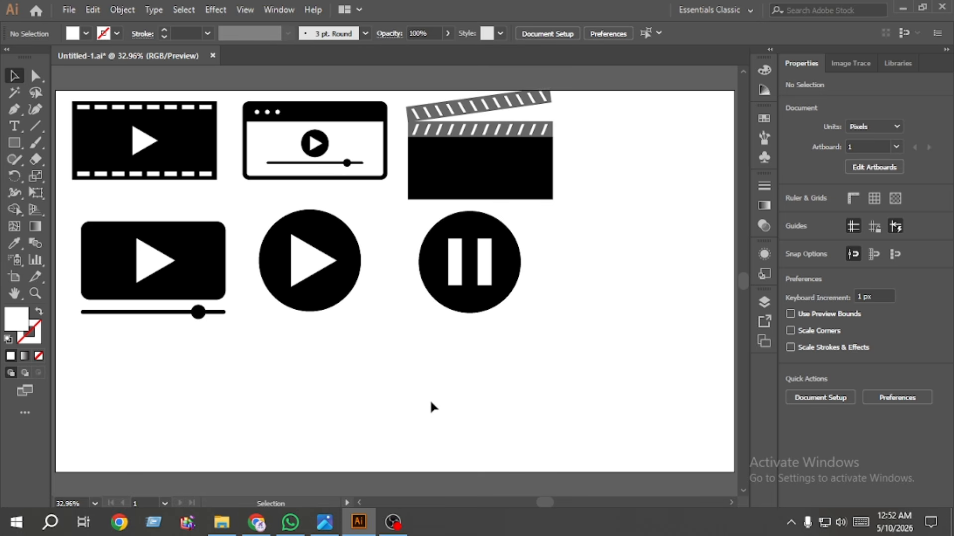
Draw an unfilled rectangle with a 1 pt black stroke, about 291 × 342 px, to the right of the pause icon.
scroll(516, 362, up, 1)
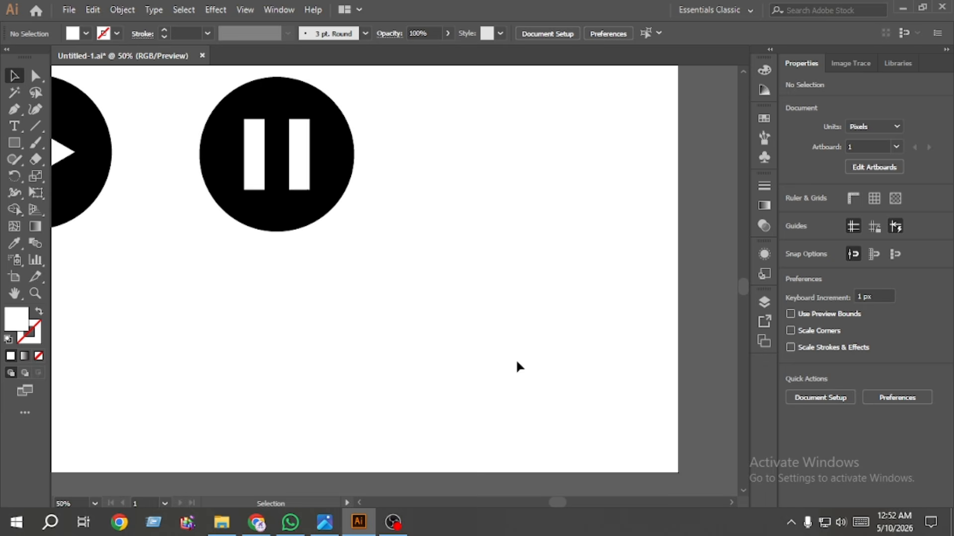
click(20, 141)
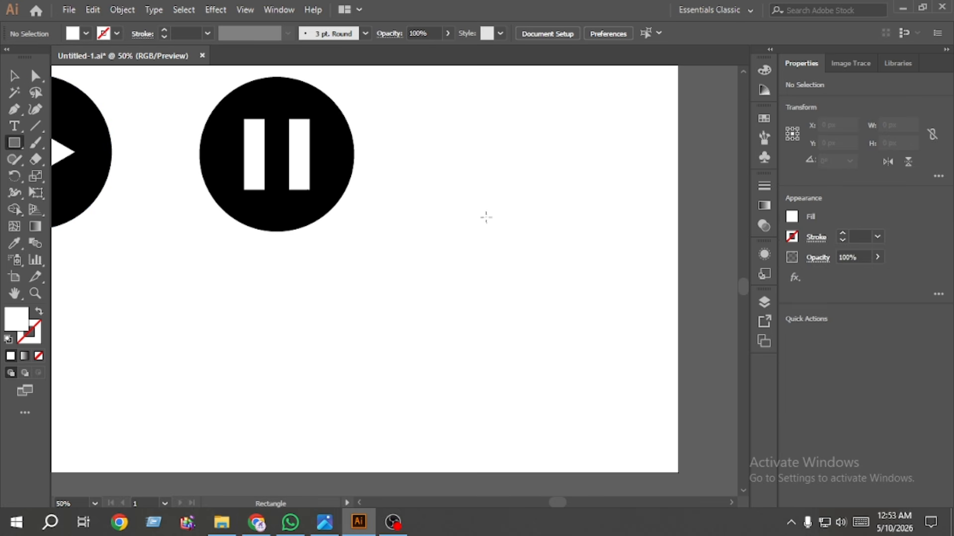
click(792, 225)
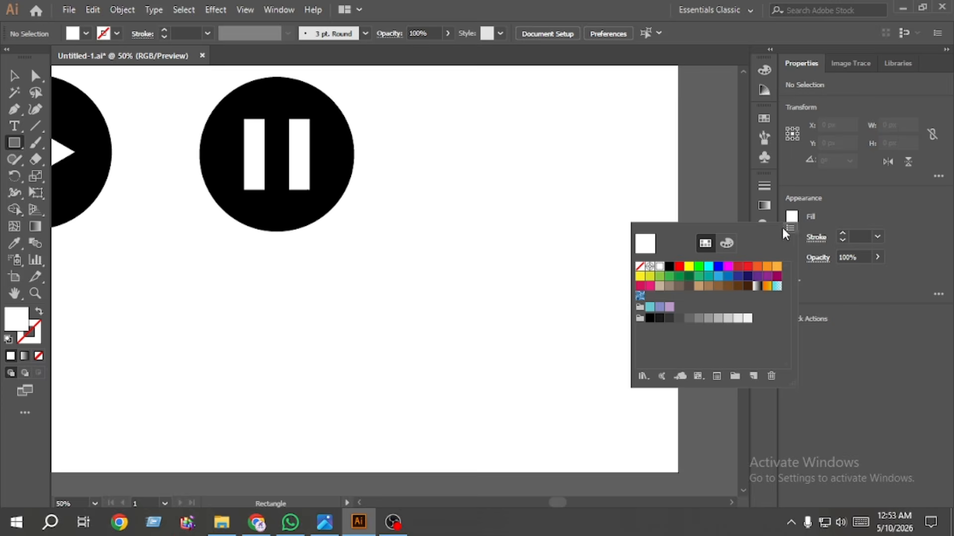
click(669, 267)
click(40, 313)
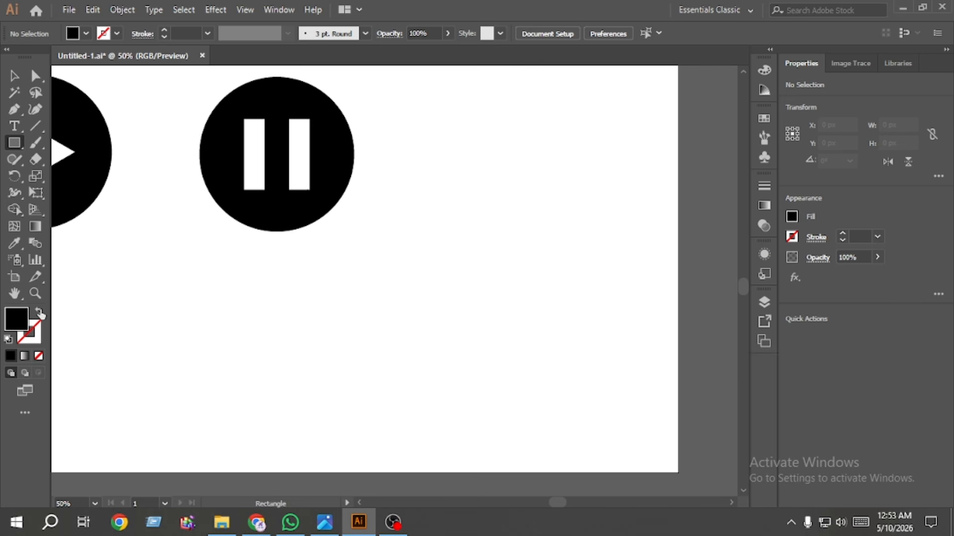
click(40, 312)
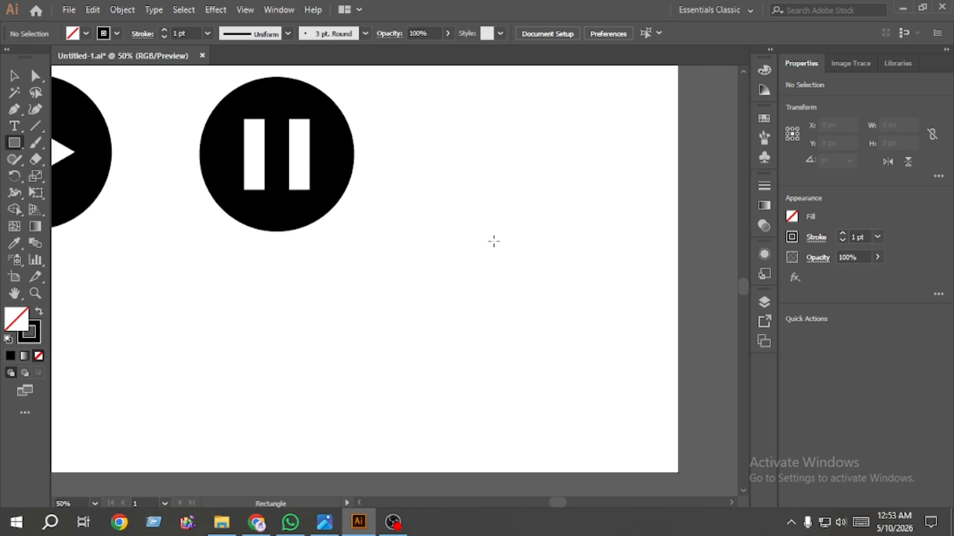
drag(466, 187, 584, 323)
click(14, 76)
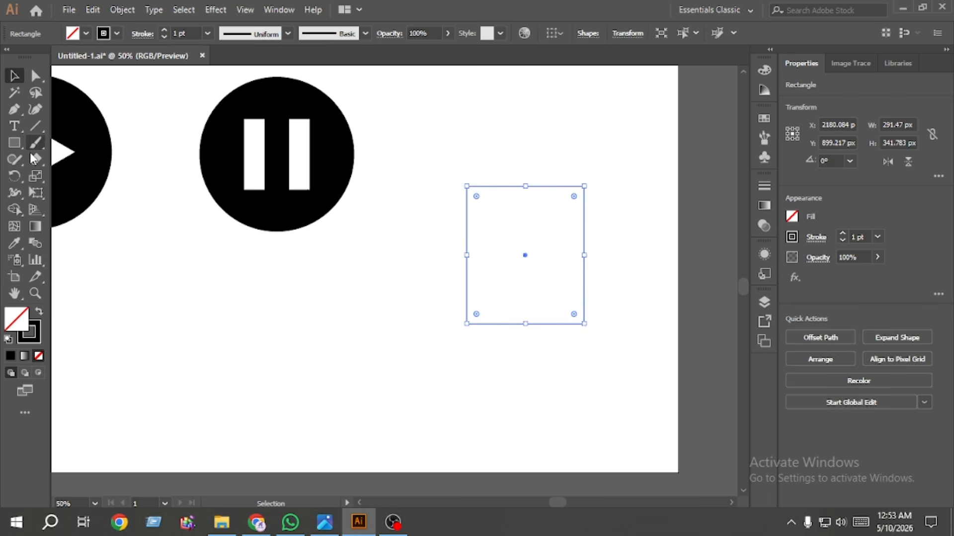
Draw a narrow upright rectangle about 106 × 475 px across the first one and centre both horizontally on each other.
click(13, 144)
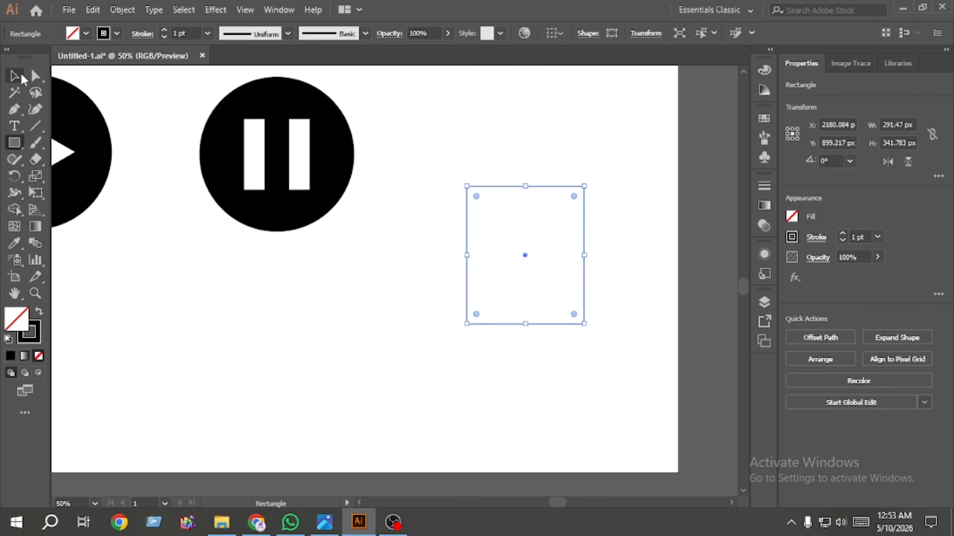
drag(502, 163, 470, 265)
key(v)
click(840, 338)
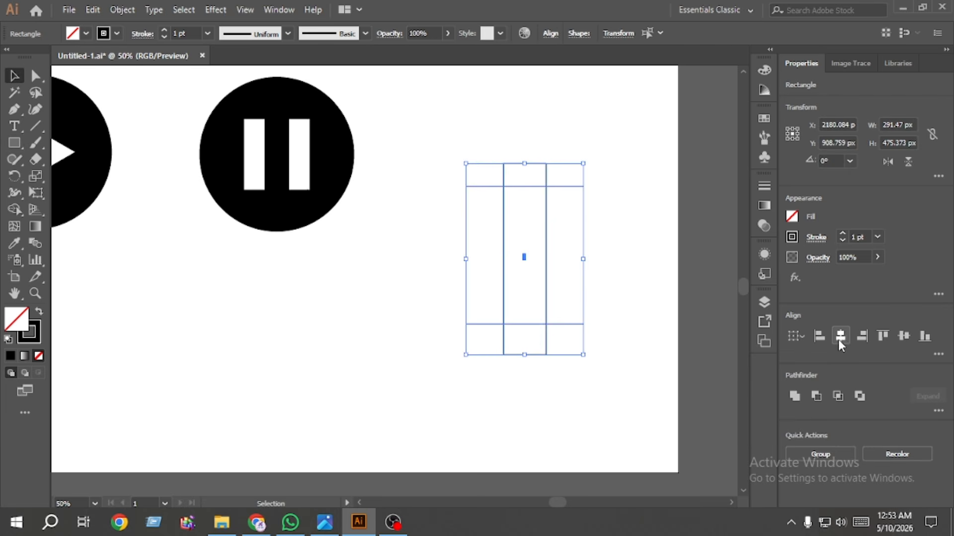
click(638, 370)
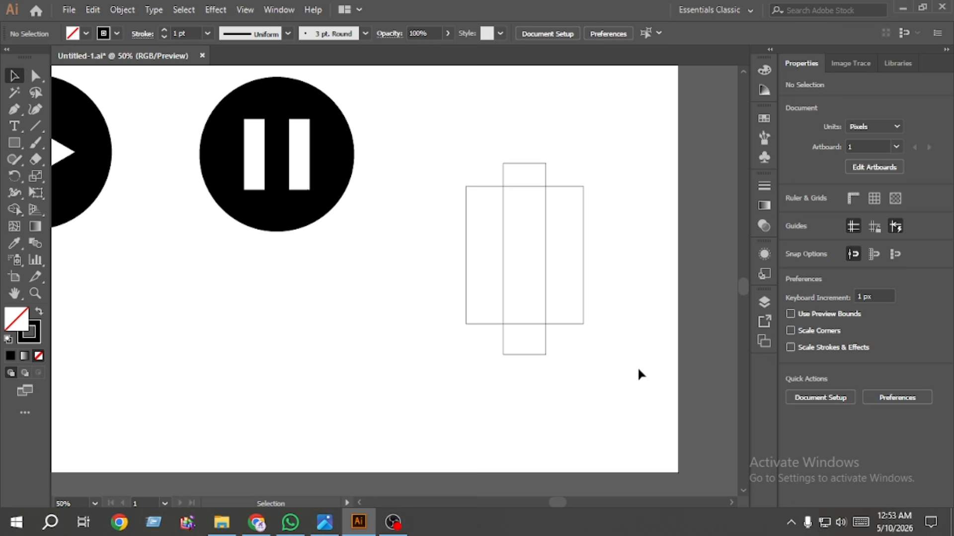
Shorten the wide rectangle from its upper edge to about 257 px high and extend the narrow one downward to about 503 px.
click(575, 186)
drag(528, 186, 528, 222)
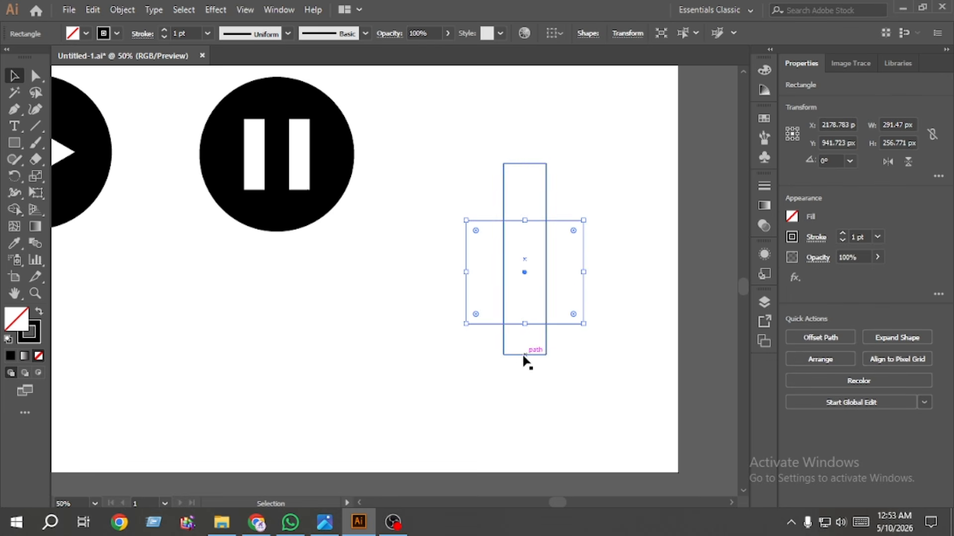
click(524, 354)
drag(526, 356, 526, 365)
click(568, 382)
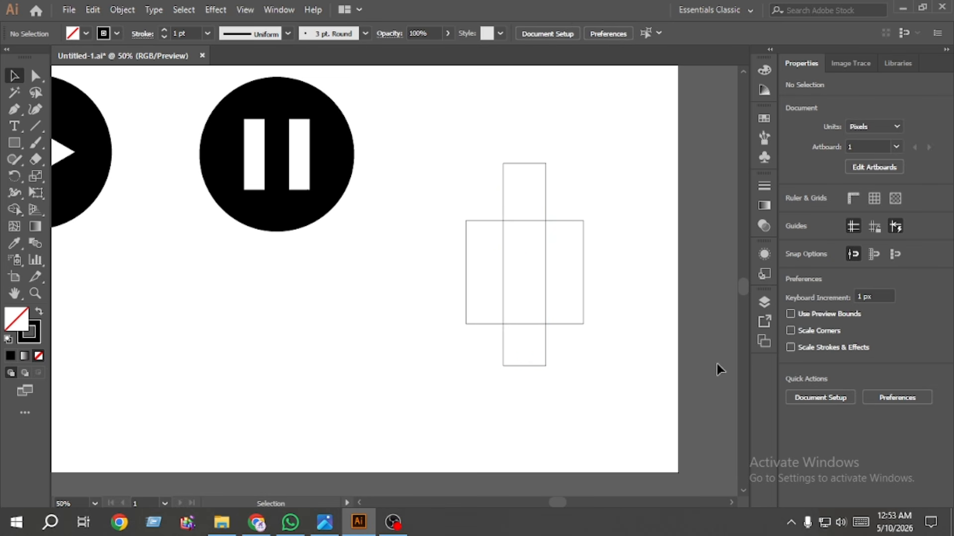
Taper the wide rectangle by moving its lower corners in to the narrow rectangle's sides, and lower its upper edge slightly.
click(35, 76)
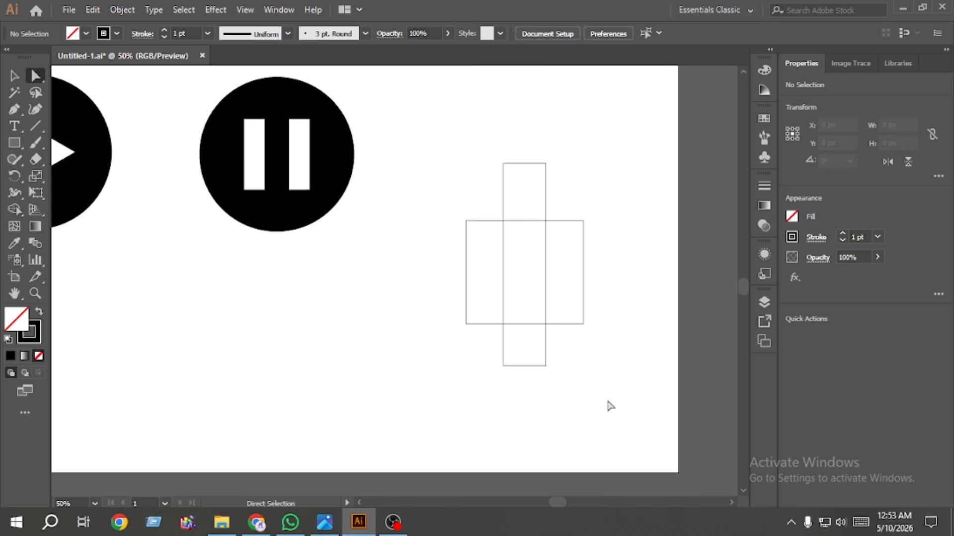
click(467, 326)
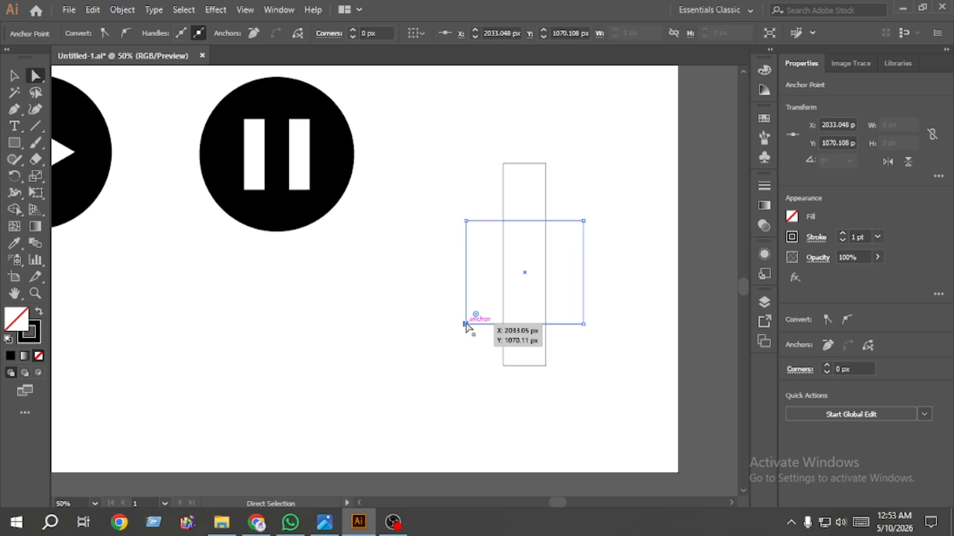
drag(465, 325, 503, 324)
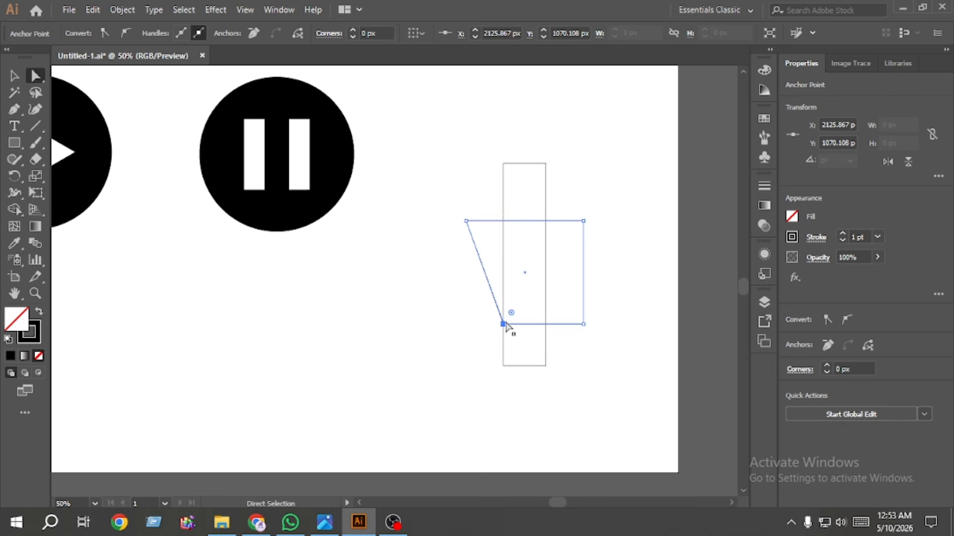
click(584, 324)
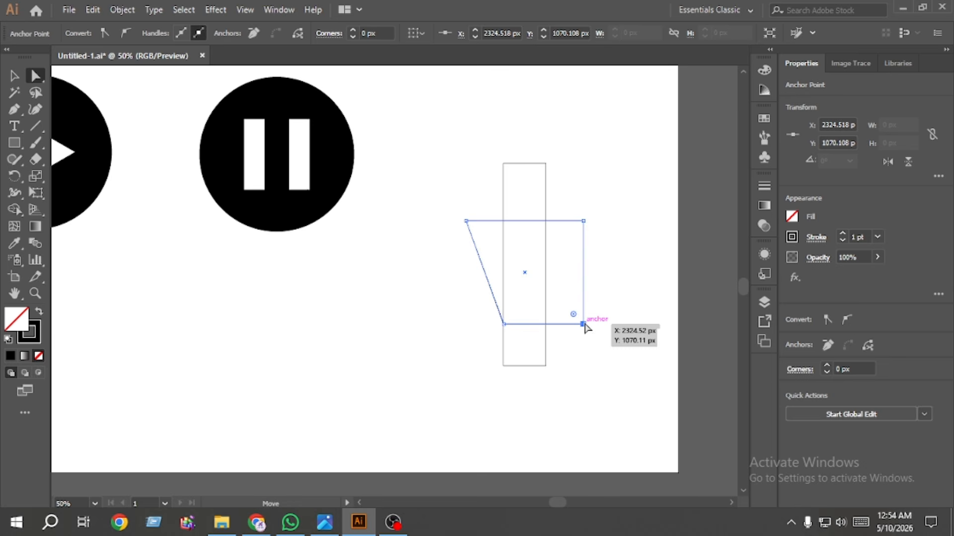
drag(584, 324, 546, 324)
click(14, 76)
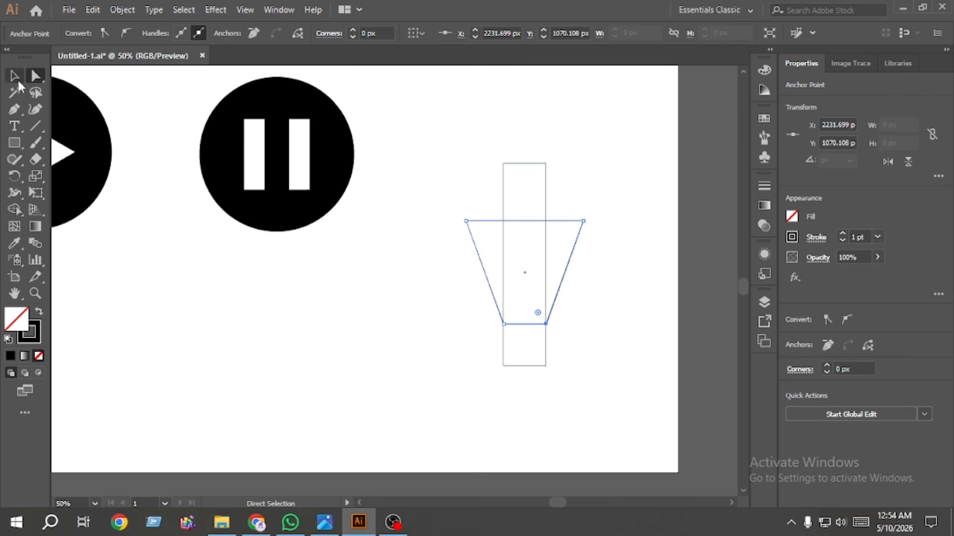
drag(525, 221, 525, 233)
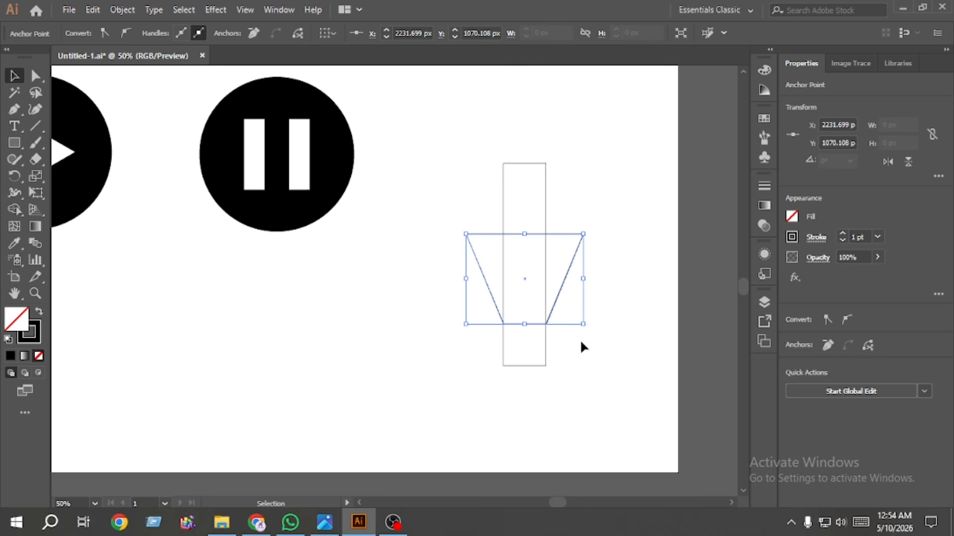
Merge the trapezoid with the narrow rectangle's lower part using Shape Builder and remove the part projecting above.
drag(598, 395, 487, 270)
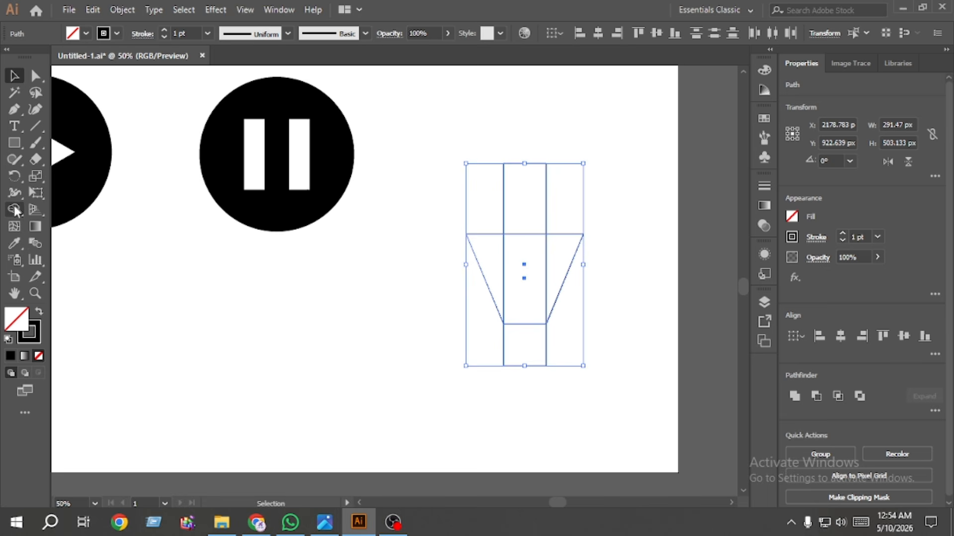
click(14, 209)
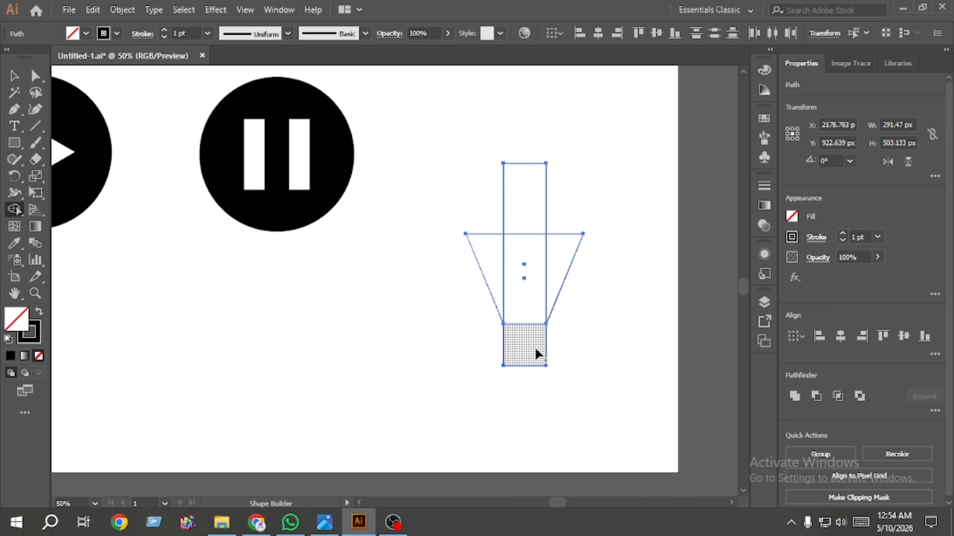
mouse_move(535, 346)
mouse_down()
mouse_move(496, 282)
mouse_move(570, 259)
mouse_move(560, 266)
mouse_up()
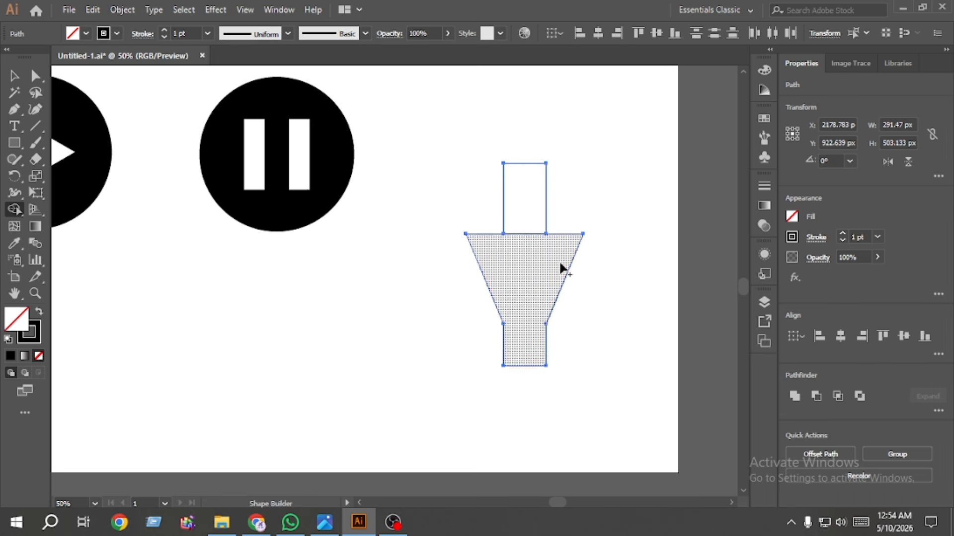
drag(573, 185, 477, 187)
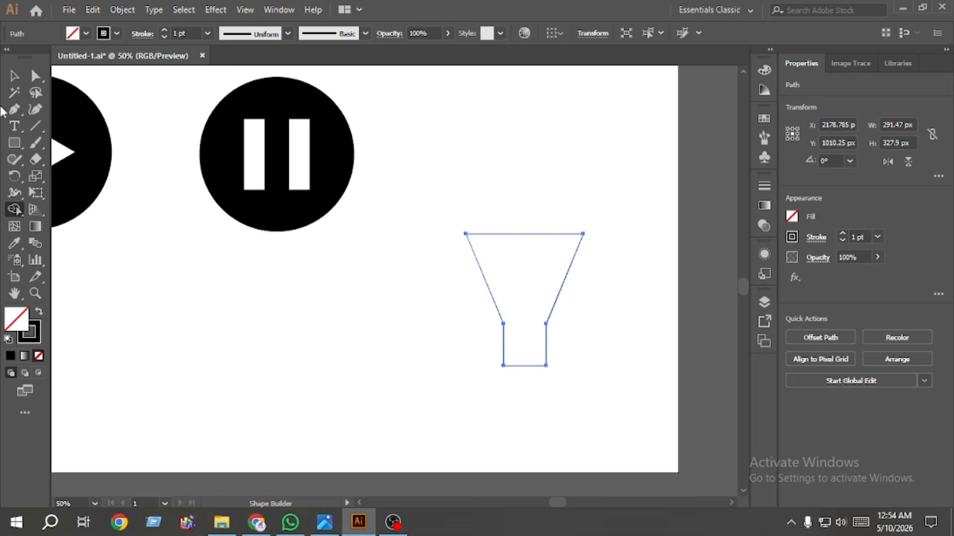
click(14, 75)
click(380, 349)
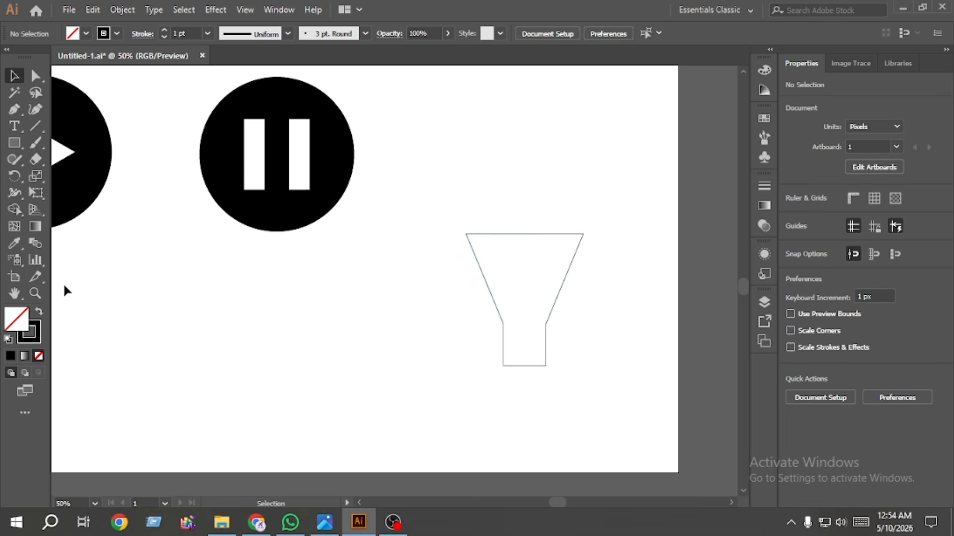
Draw a thin horizontal rectangle across the funnel where the tapered part meets the neck, extending past both sides.
click(15, 144)
scroll(603, 329, up, 2)
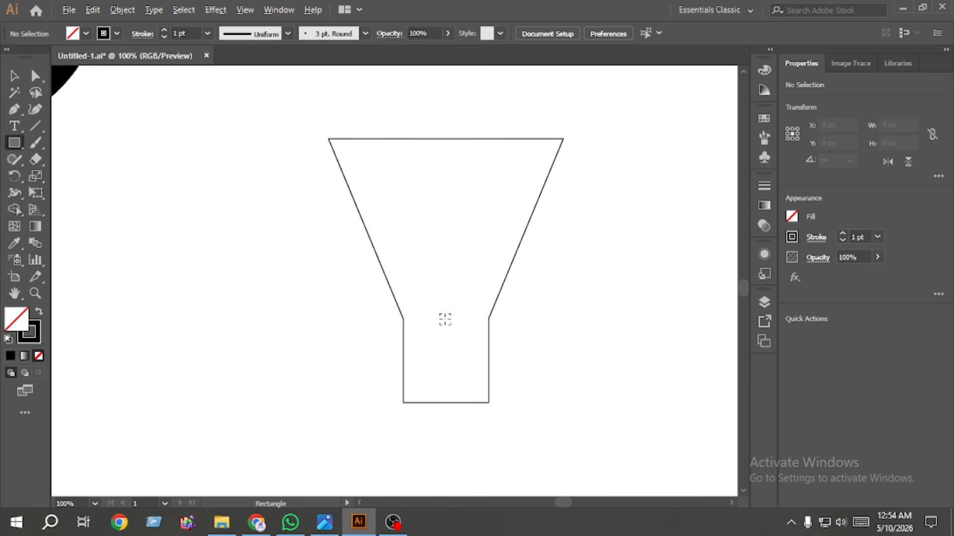
scroll(424, 313, up, 1)
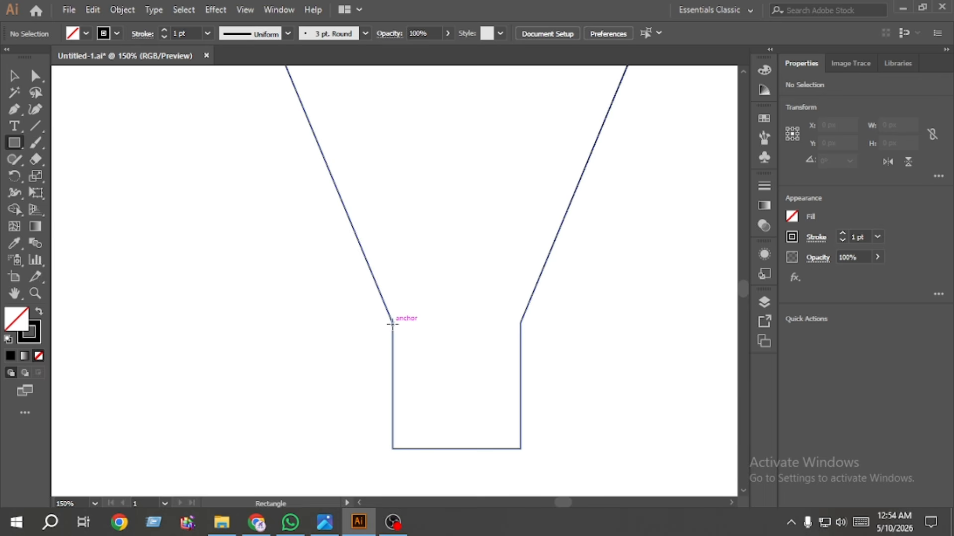
mouse_move(372, 320)
mouse_down()
mouse_move(469, 335)
mouse_move(540, 330)
mouse_up()
Split the funnel at the thin strip with Shape Builder, filling the tapered part and neck black and removing the strip.
key(v)
drag(267, 276, 588, 353)
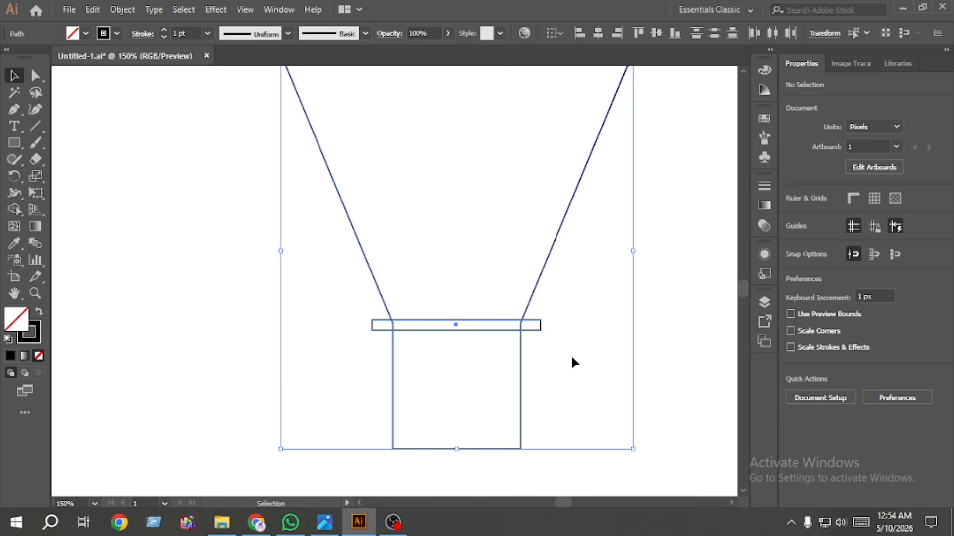
click(13, 210)
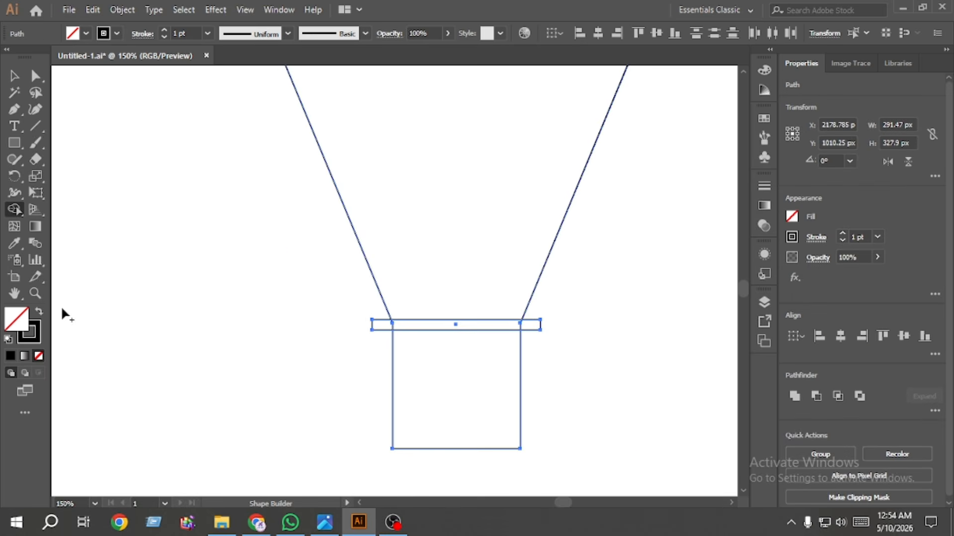
click(40, 314)
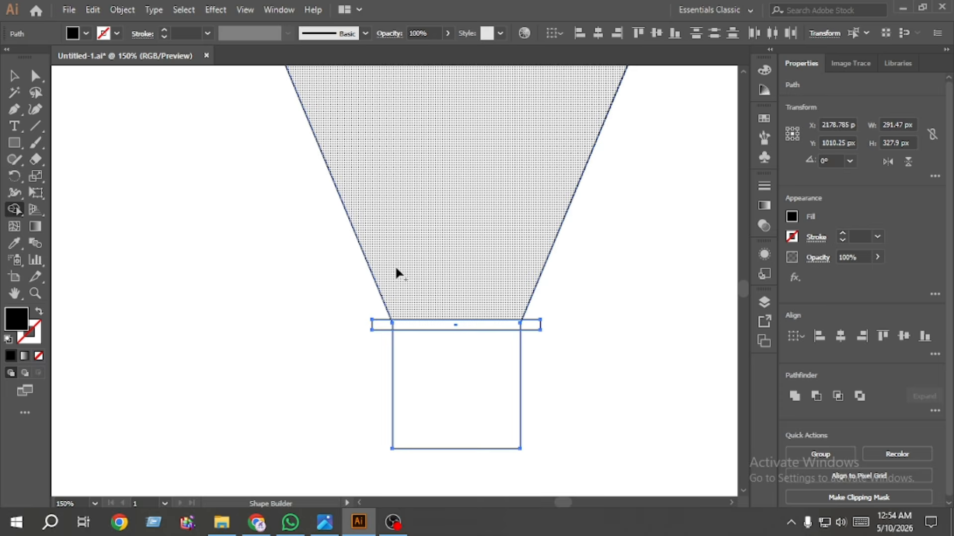
click(397, 271)
click(434, 388)
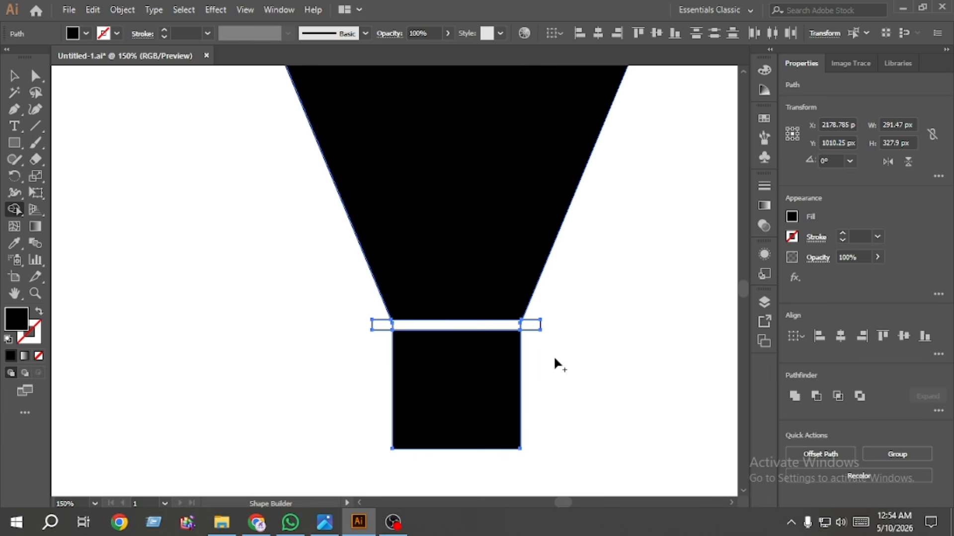
drag(553, 323, 368, 326)
key(v)
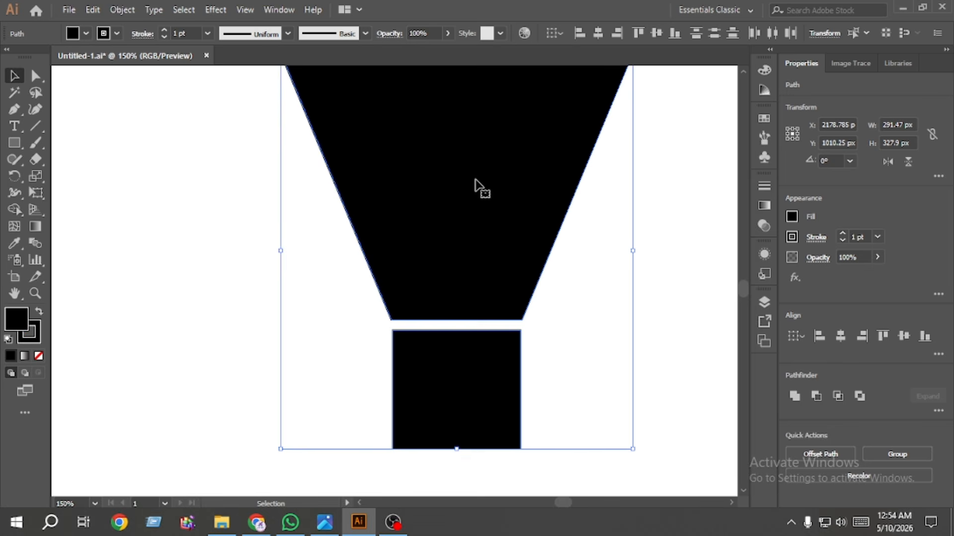
Remove the stroke from the two black funnel parts.
click(793, 237)
click(639, 288)
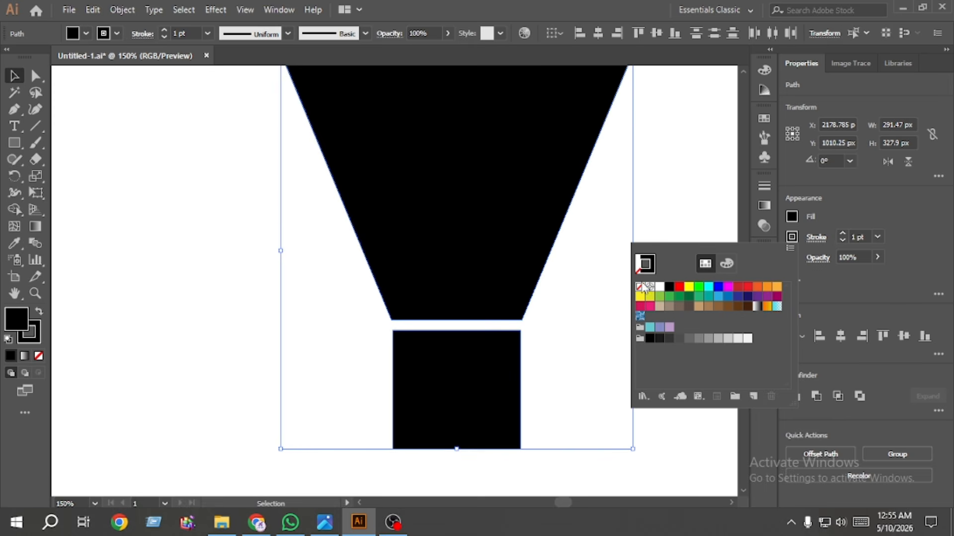
click(656, 210)
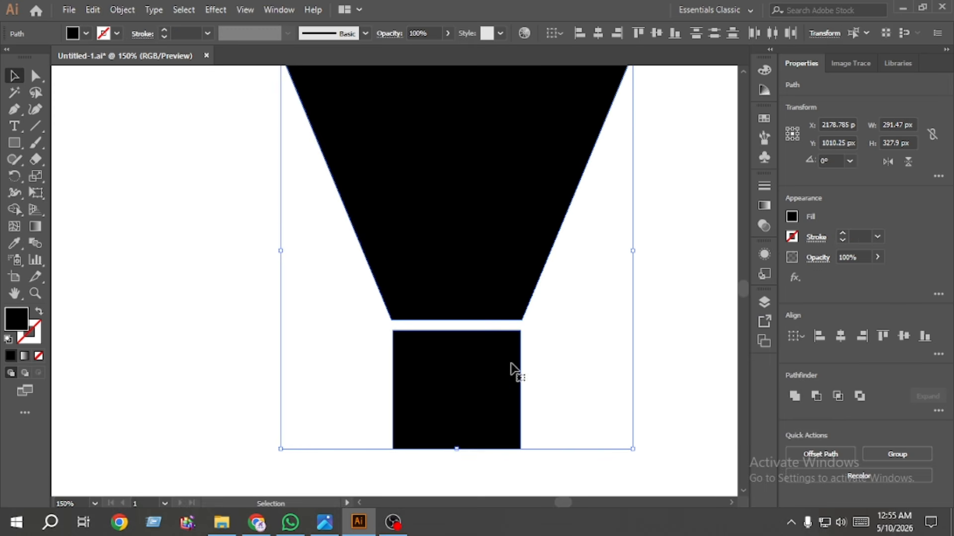
Rotate the funnel parts to 270° so the wide end faces right, and narrow them to about 288 px wide.
scroll(517, 359, down, 2)
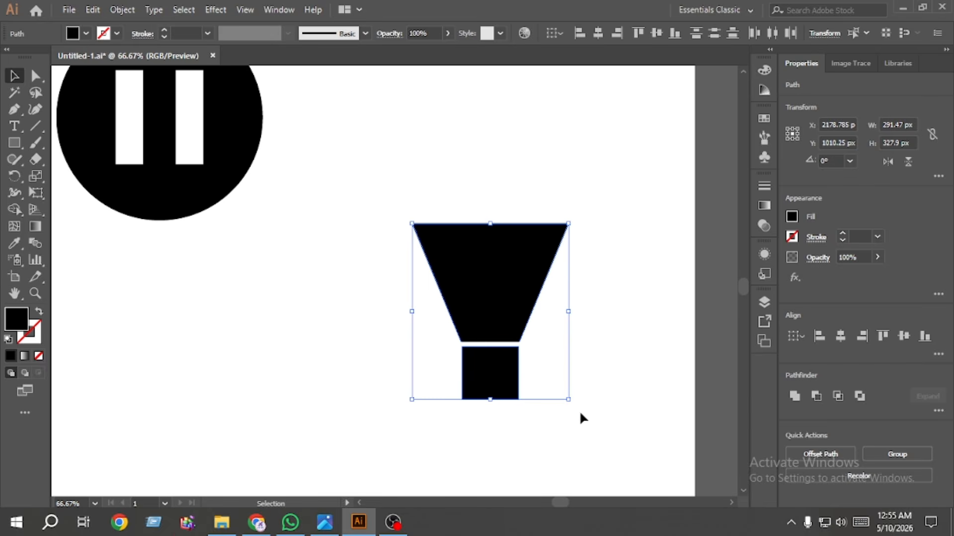
drag(570, 402, 371, 377)
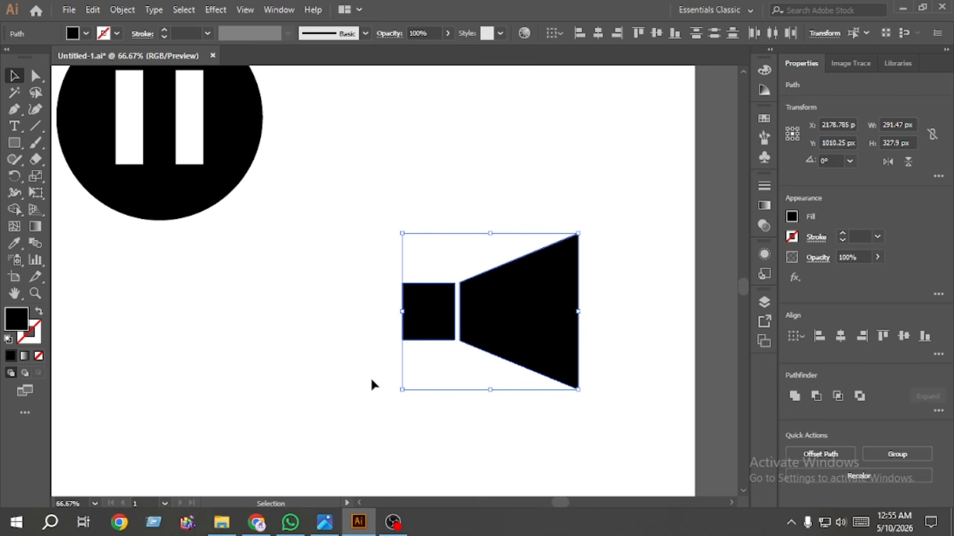
drag(577, 311, 557, 314)
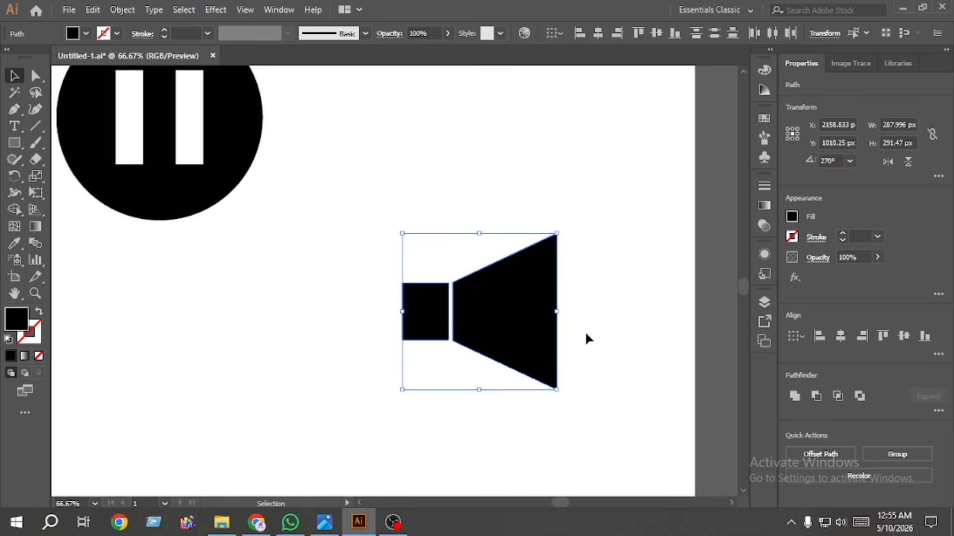
Group the speaker parts, move the group beside the pause button and place a copy directly below it.
key(ctrl+g)
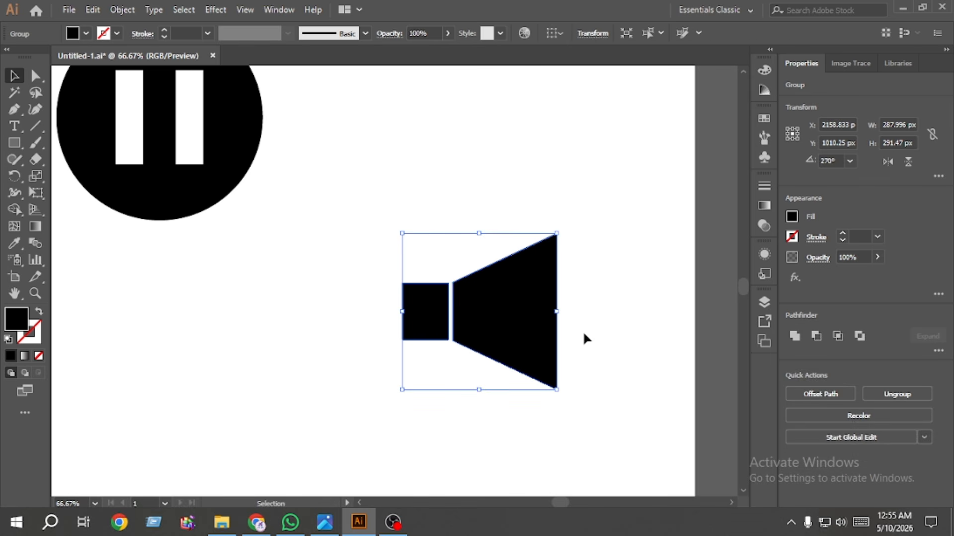
drag(520, 332, 413, 350)
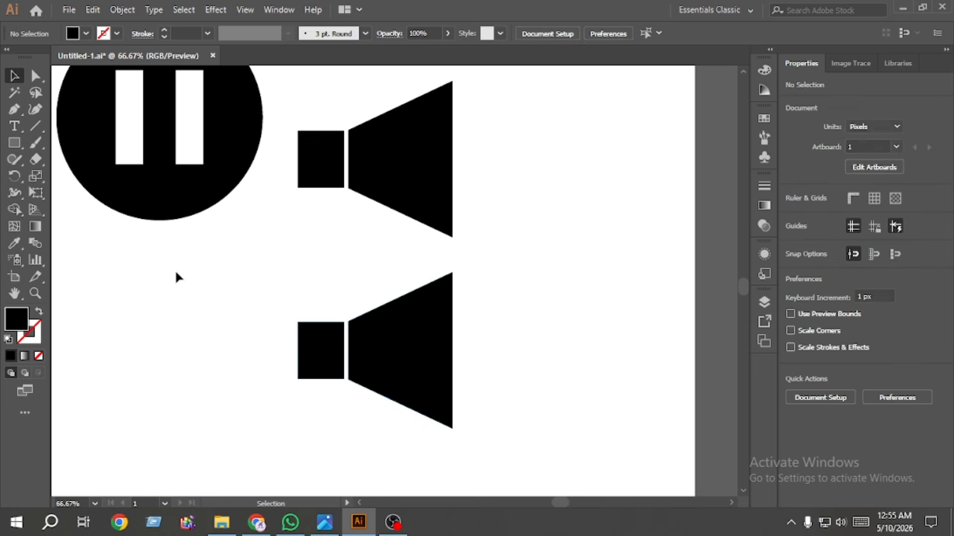
Draw a narrow upright black rectangle about 15 × 85 px to the right of the upper speaker.
click(13, 144)
scroll(498, 128, up, 2)
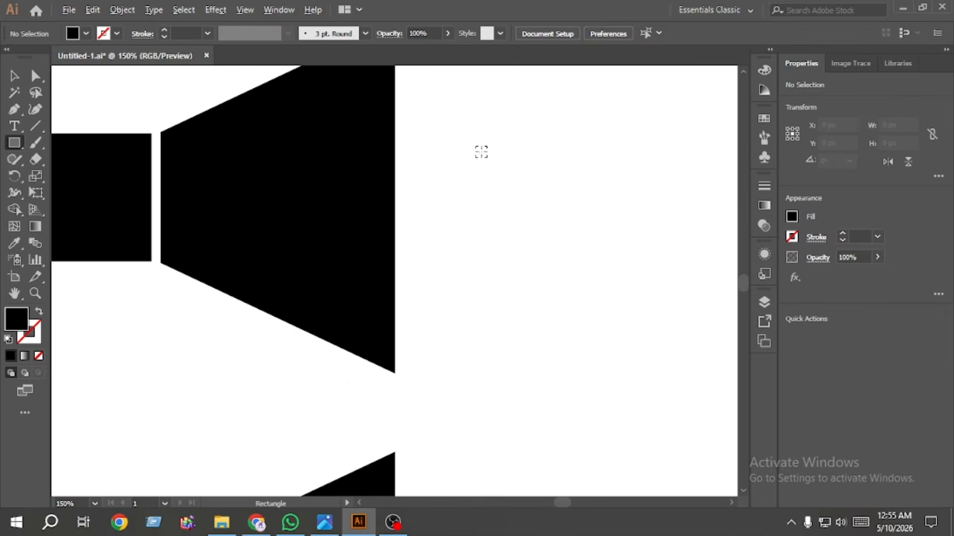
scroll(490, 239, down, 1)
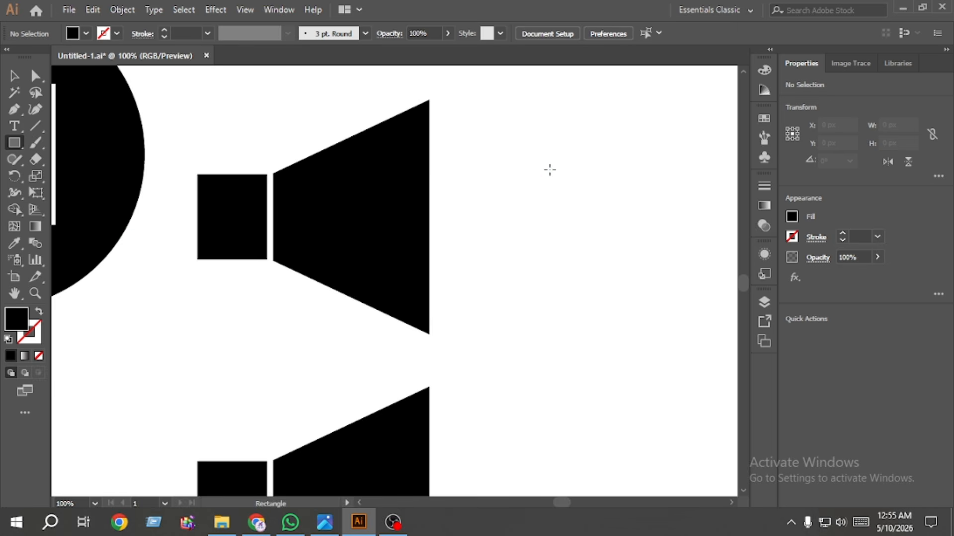
drag(549, 170, 562, 238)
key(v)
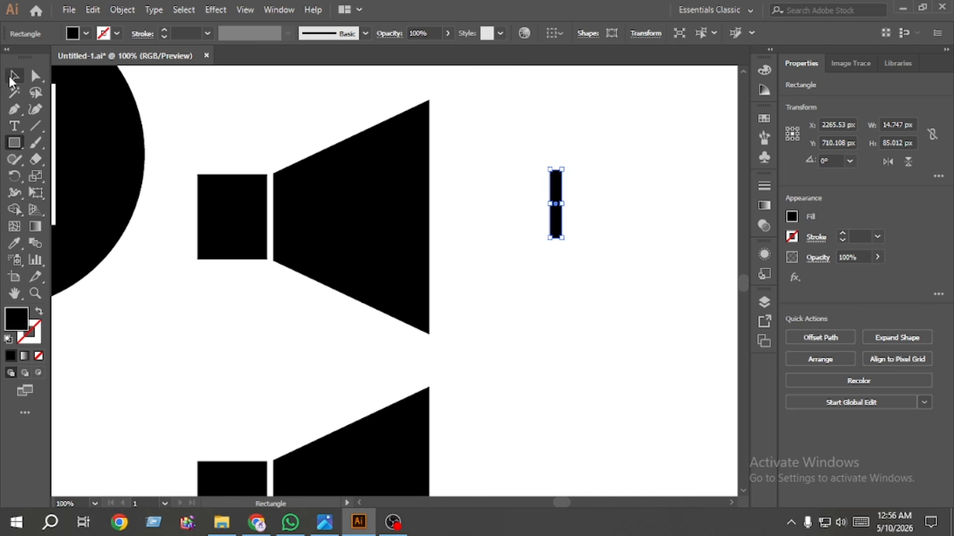
Fully round the narrow bar's corners and rotate it to 315° so that it lies diagonally.
click(40, 77)
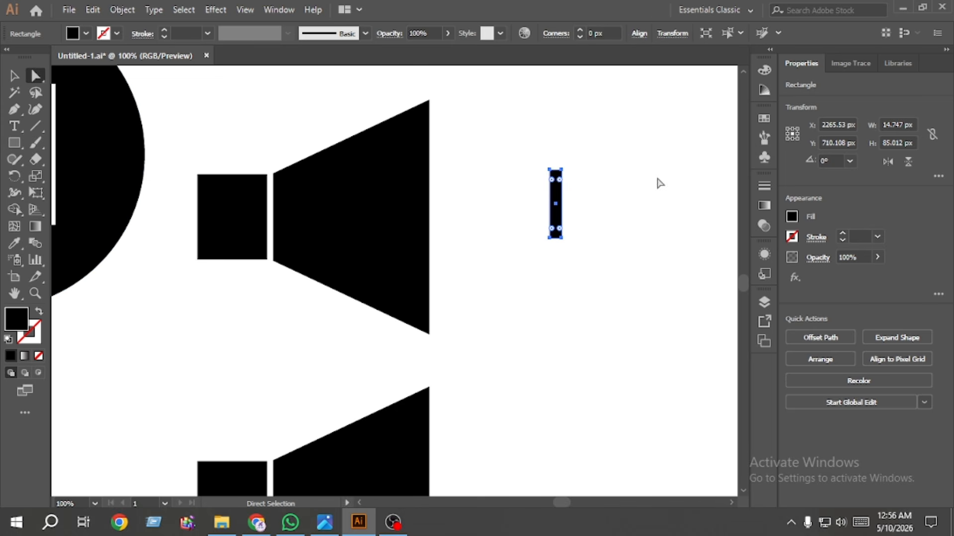
drag(557, 182, 523, 251)
click(571, 295)
click(14, 75)
click(559, 233)
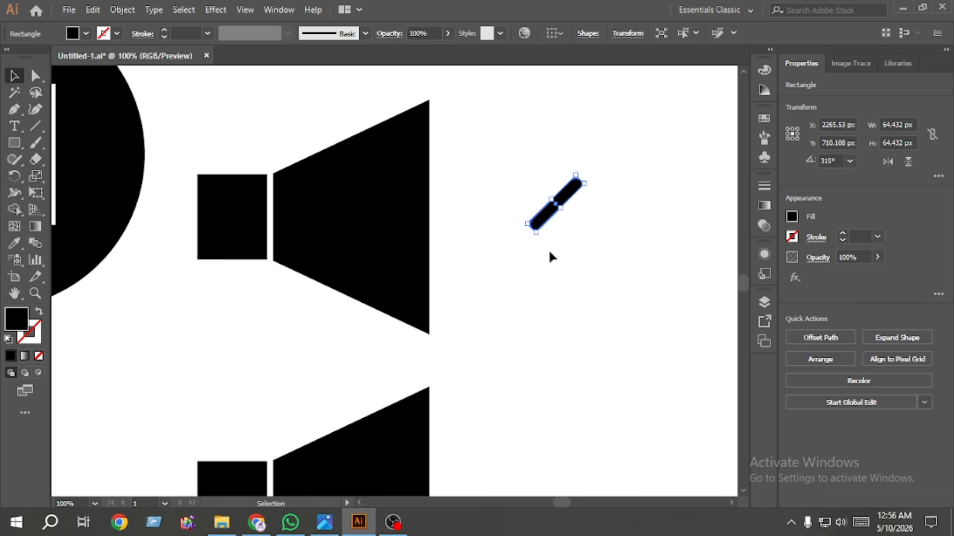
Duplicate the diagonal bar in place, rotate the copy to cross the first as an X, and group both bars.
click(96, 13)
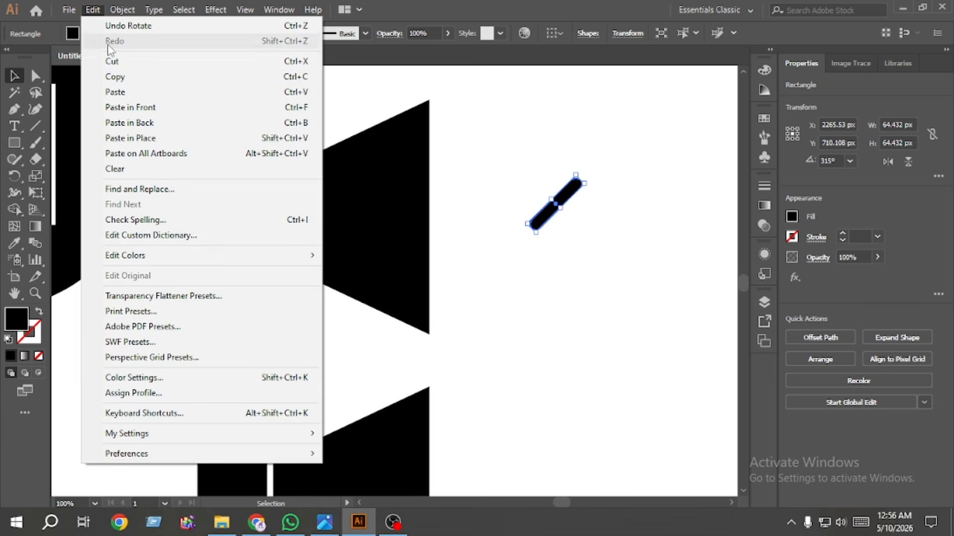
click(98, 73)
click(96, 13)
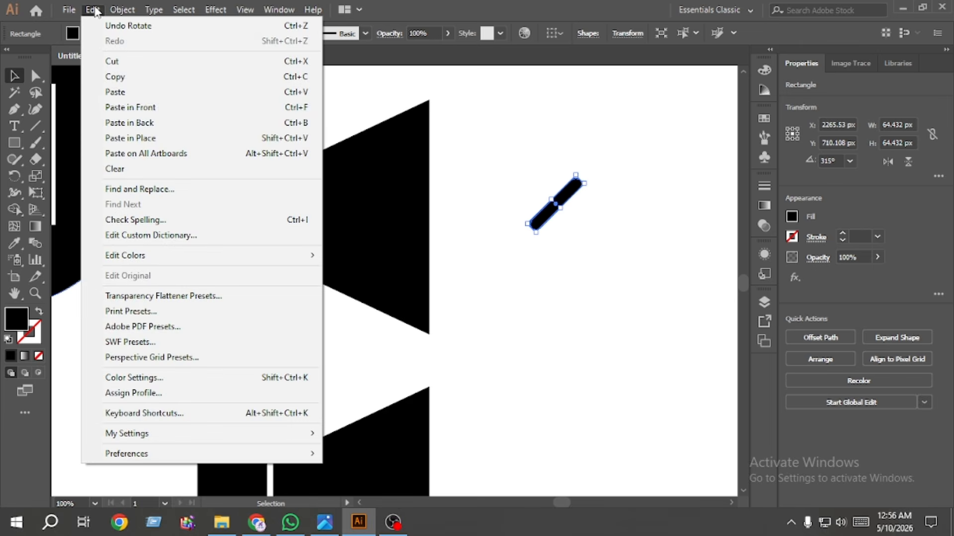
click(149, 107)
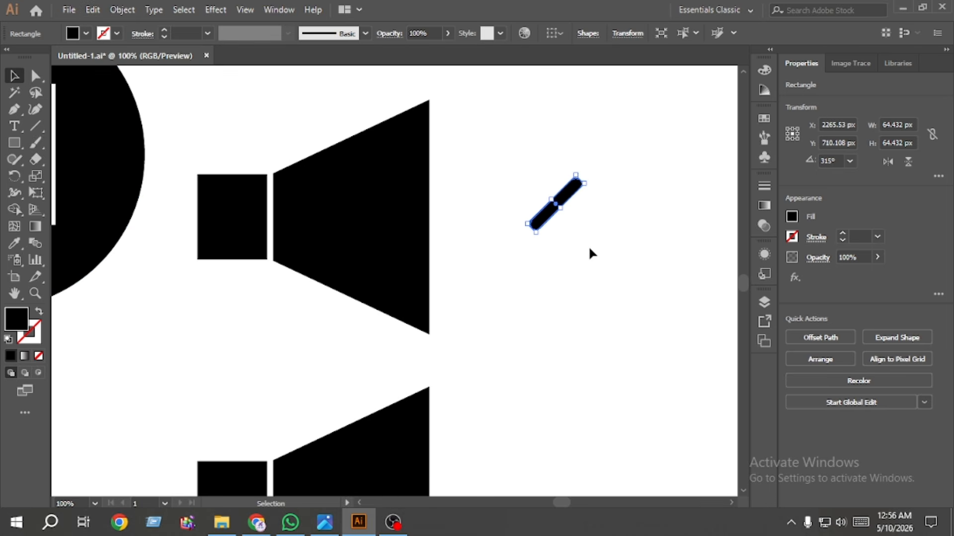
drag(532, 239, 542, 188)
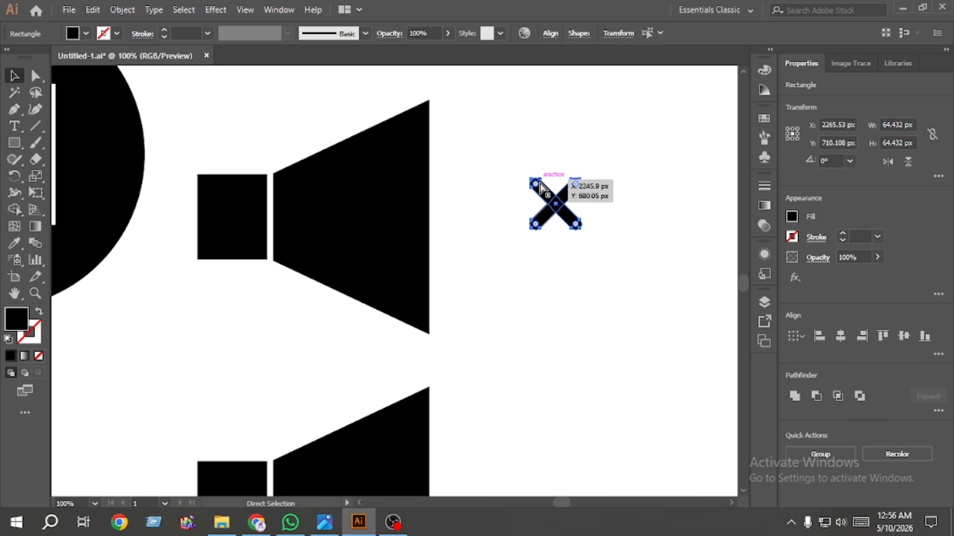
key(ctrl+g)
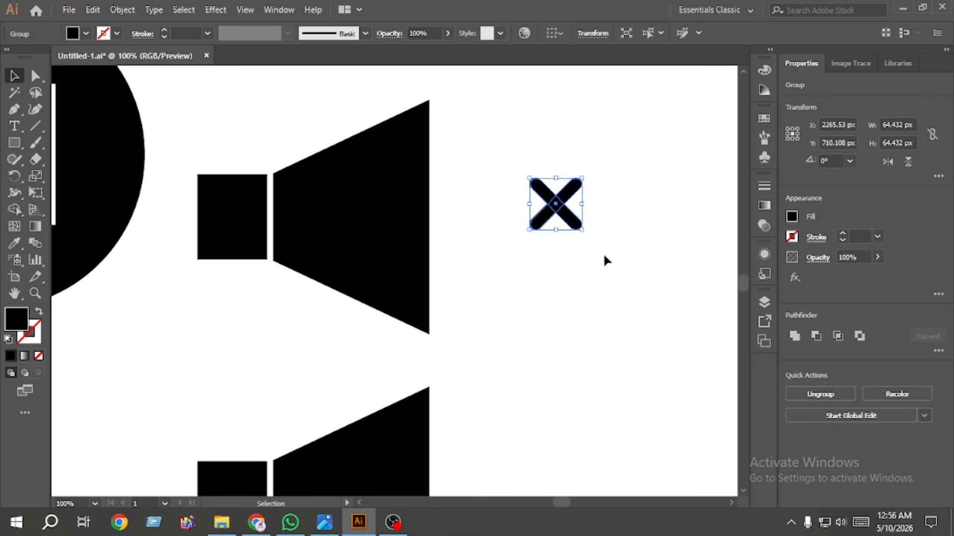
Move the X close to the upper speaker's wide end and align the vertical centres of both.
drag(552, 201, 467, 211)
drag(580, 284, 310, 213)
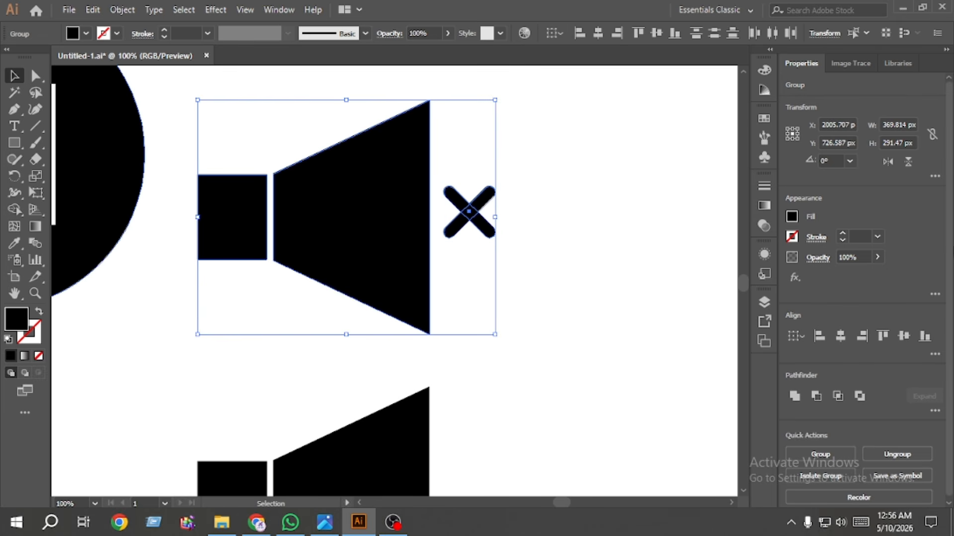
click(904, 336)
click(572, 266)
Nudge the X 11 px to the right, away from the upper speaker.
click(469, 222)
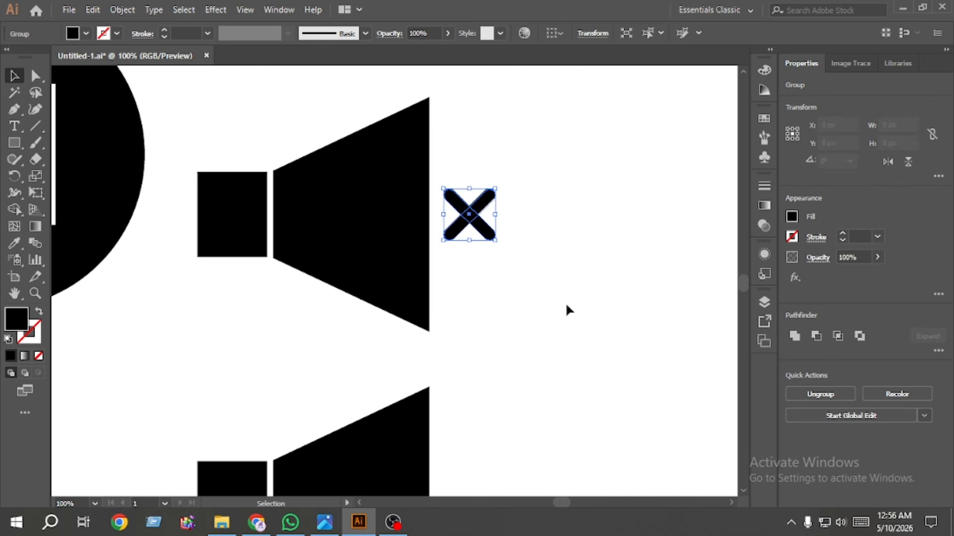
key(Right)
key(Right)
key(Right)
key(Right)
key(Right)
key(Right)
key(Right)
key(Right)
key(Right)
key(Right)
key(Right)
click(559, 312)
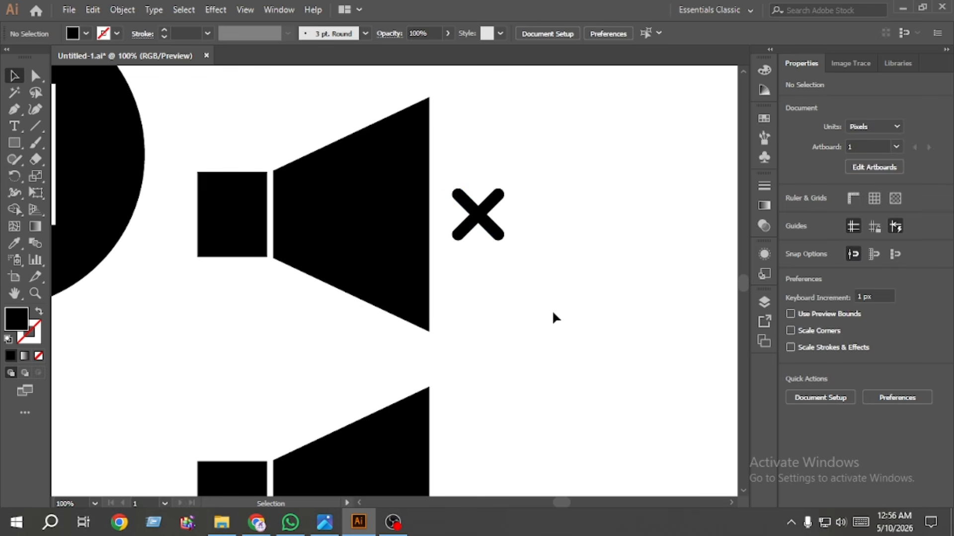
Enlarge the X beside the upper speaker and keep it vertically centred on the speaker.
scroll(512, 318, down, 3)
scroll(497, 300, up, 2)
click(511, 272)
mouse_move(524, 266)
mouse_down()
mouse_move(537, 266)
mouse_move(516, 265)
mouse_up()
drag(541, 298, 418, 257)
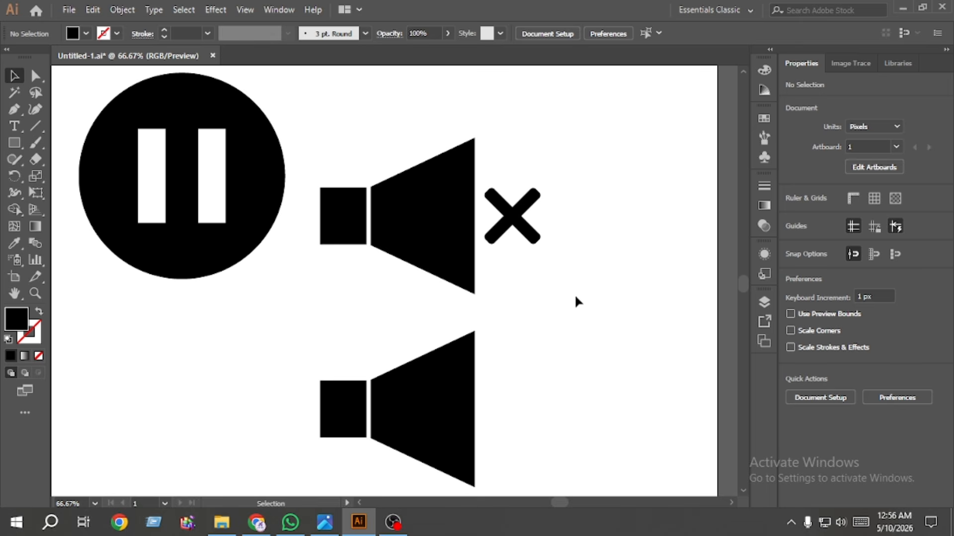
Draw a circle about 128 px in diameter to the right of the lower speaker.
scroll(574, 294, down, 4)
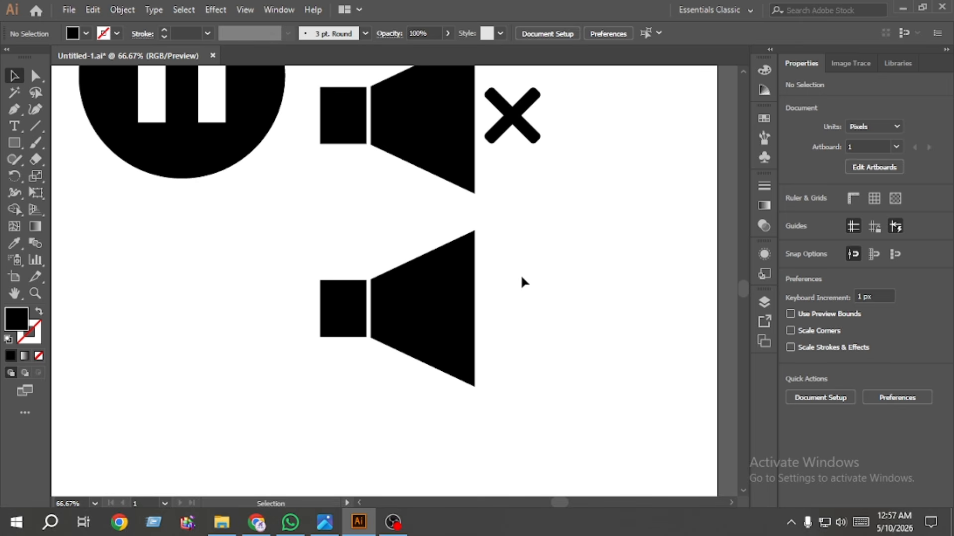
scroll(515, 282, up, 1)
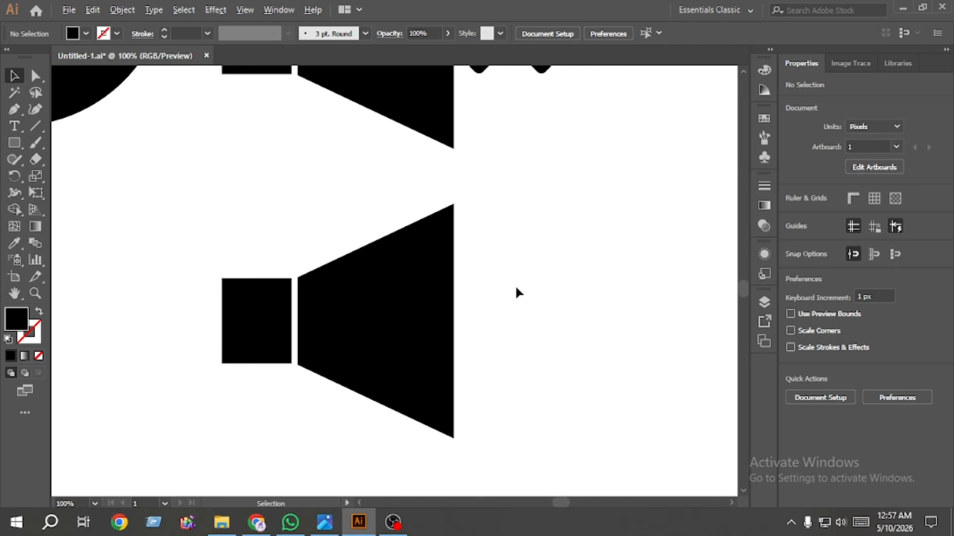
drag(14, 143, 50, 173)
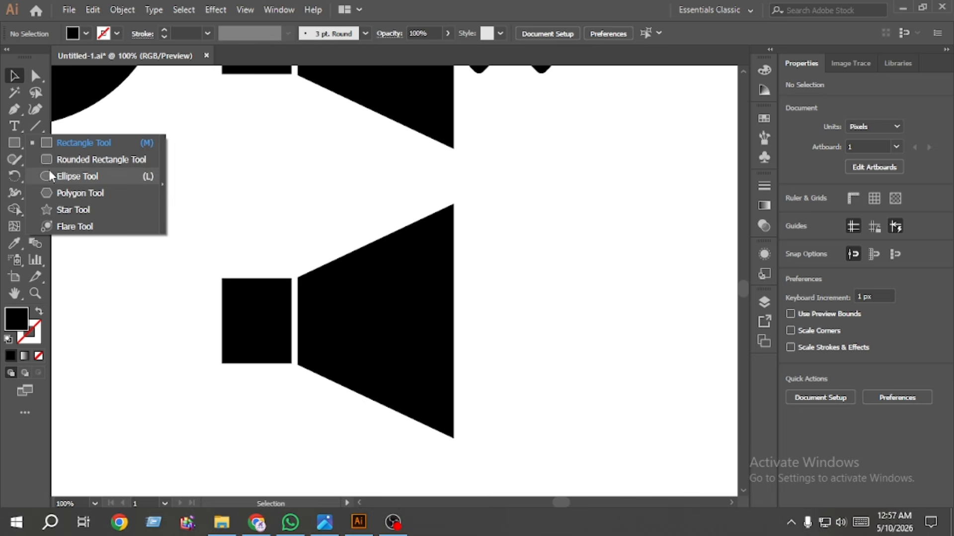
click(54, 178)
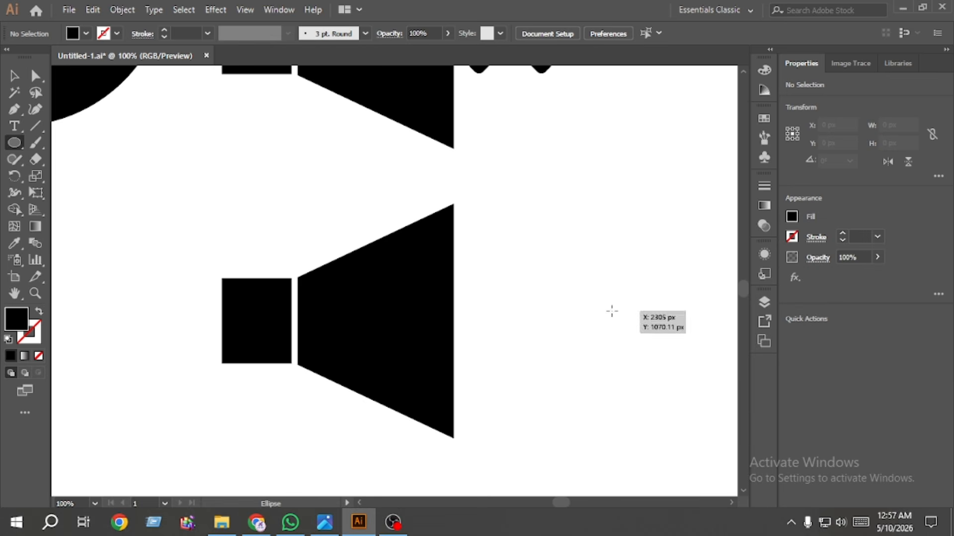
drag(612, 311, 664, 331)
click(14, 75)
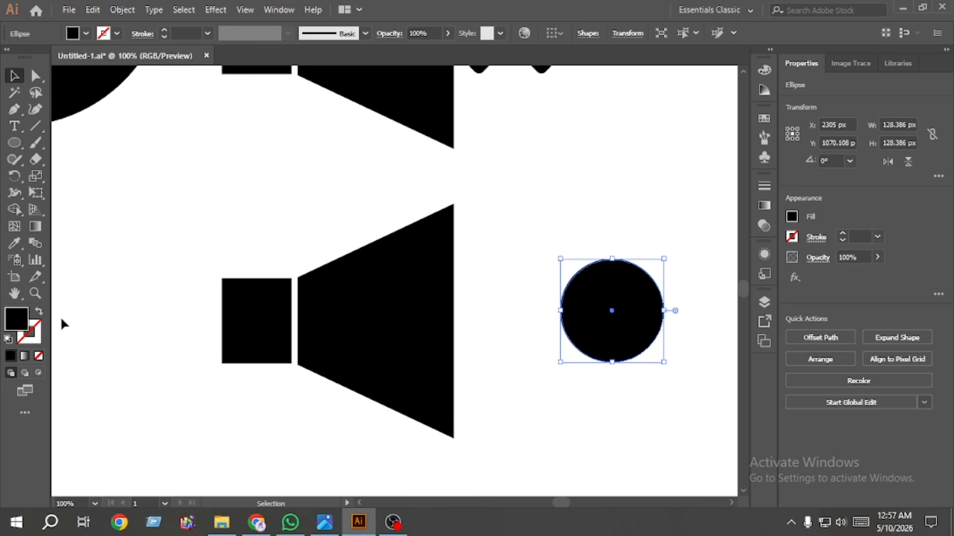
Swap the circle's fill and stroke to leave a black outline, and set the stroke weight to 14 pt.
click(39, 314)
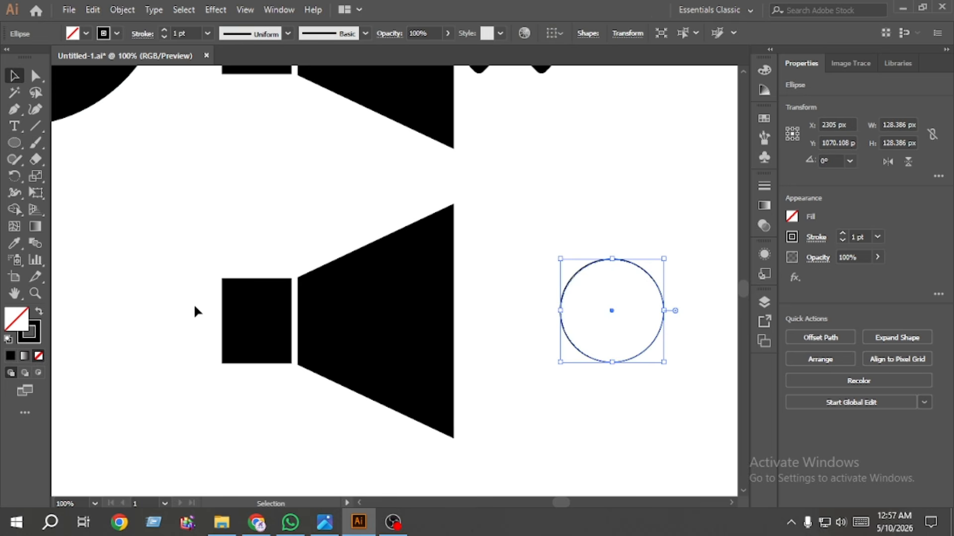
click(843, 234)
click(843, 234)
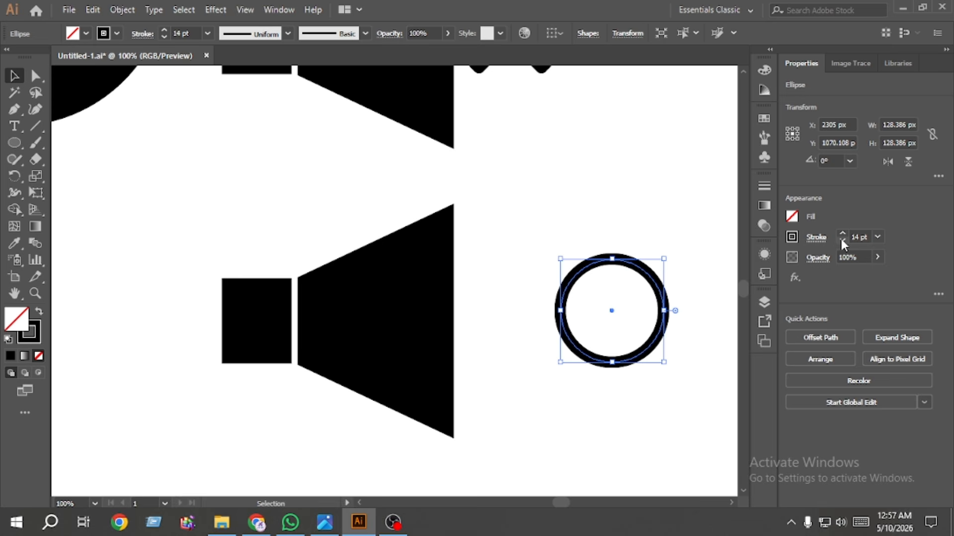
Paste a copy of the outlined circle in front and enlarge it from the centre to about 187 px in diameter.
click(646, 228)
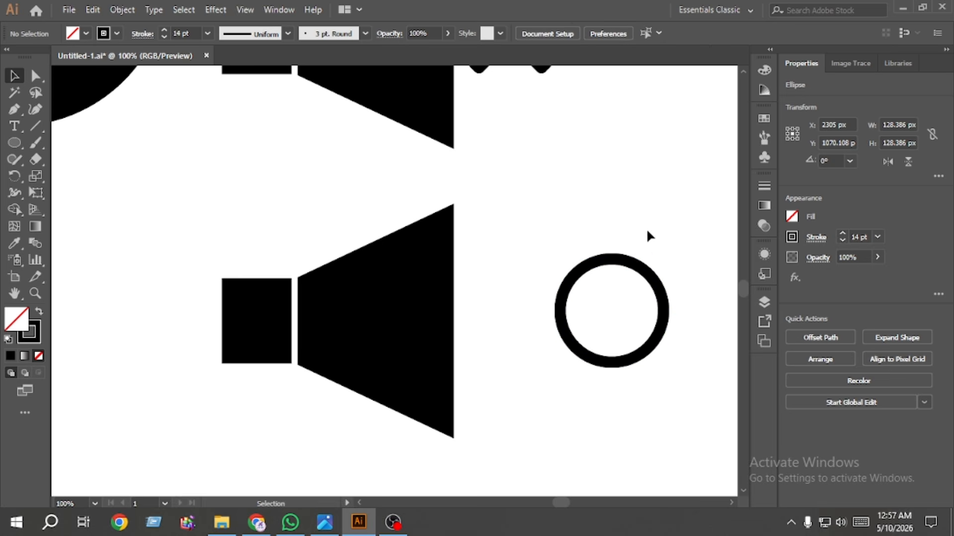
click(619, 265)
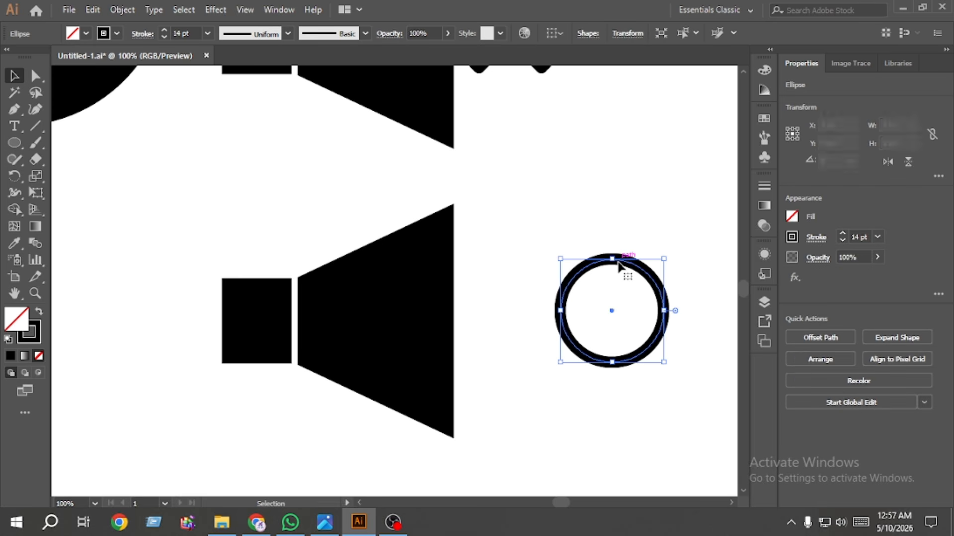
click(93, 10)
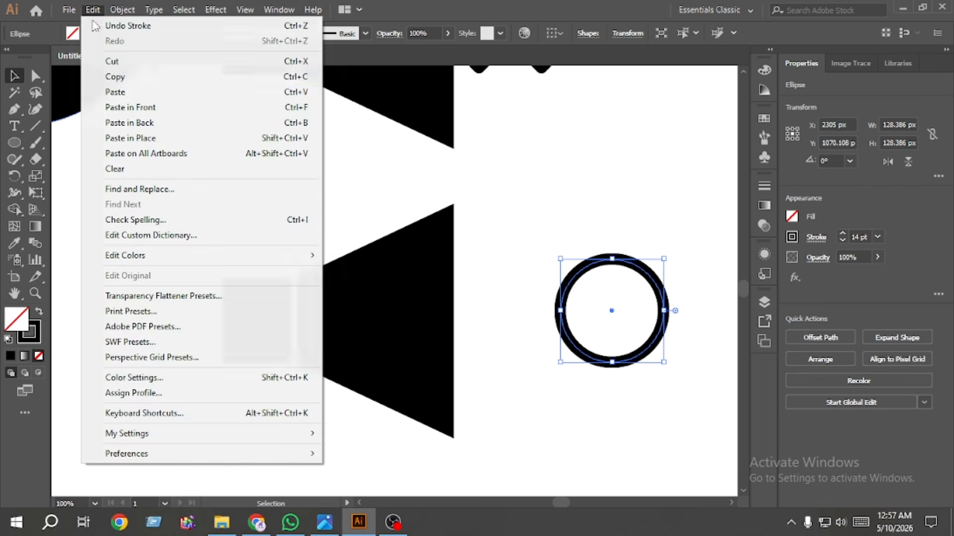
click(122, 78)
click(69, 10)
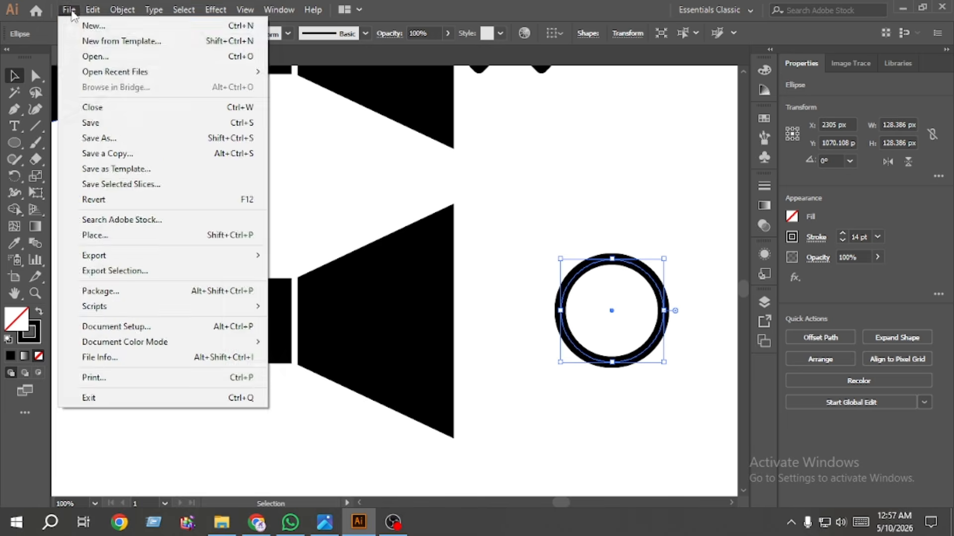
mouse_move(93, 9)
click(130, 108)
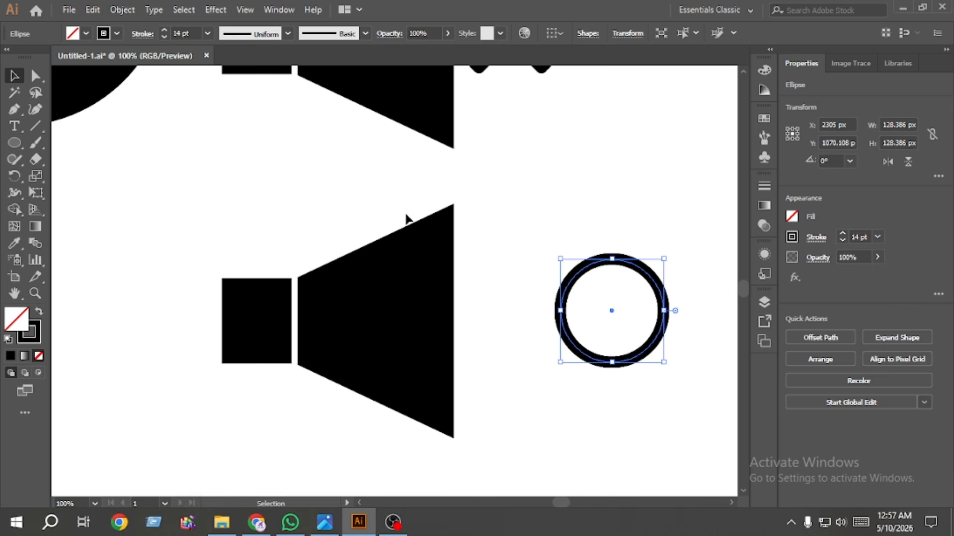
drag(664, 312, 689, 317)
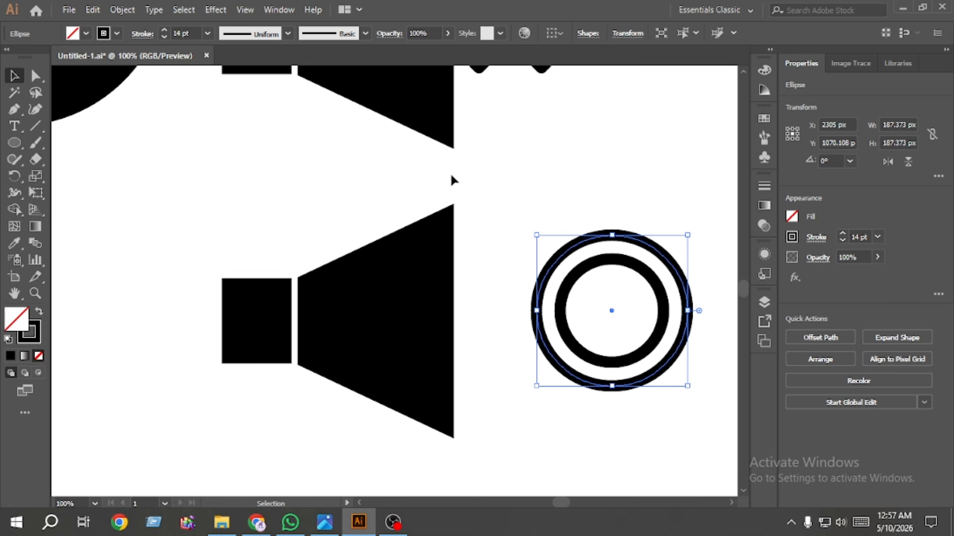
Paste a copy of the larger ring in front and enlarge it from the centre to about 252 px in diameter.
click(92, 9)
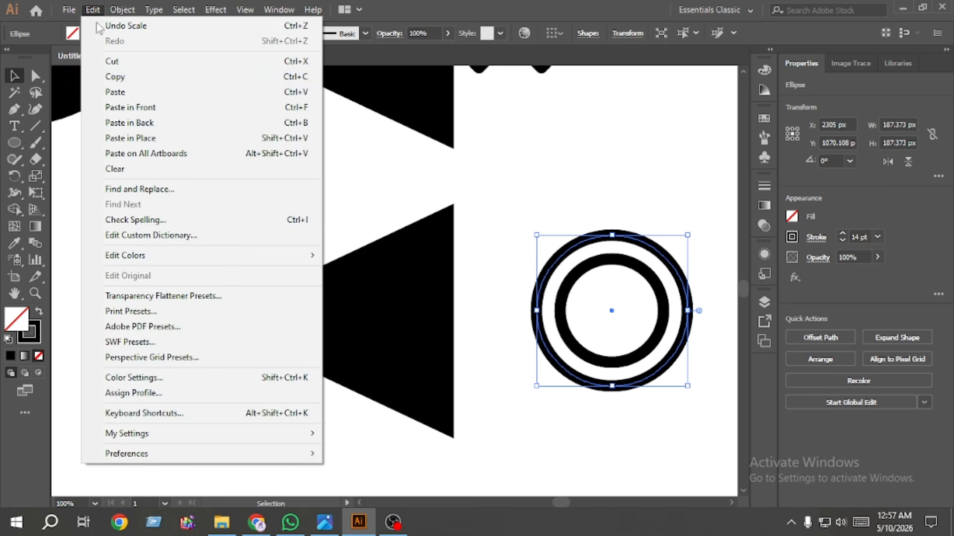
click(139, 87)
click(92, 9)
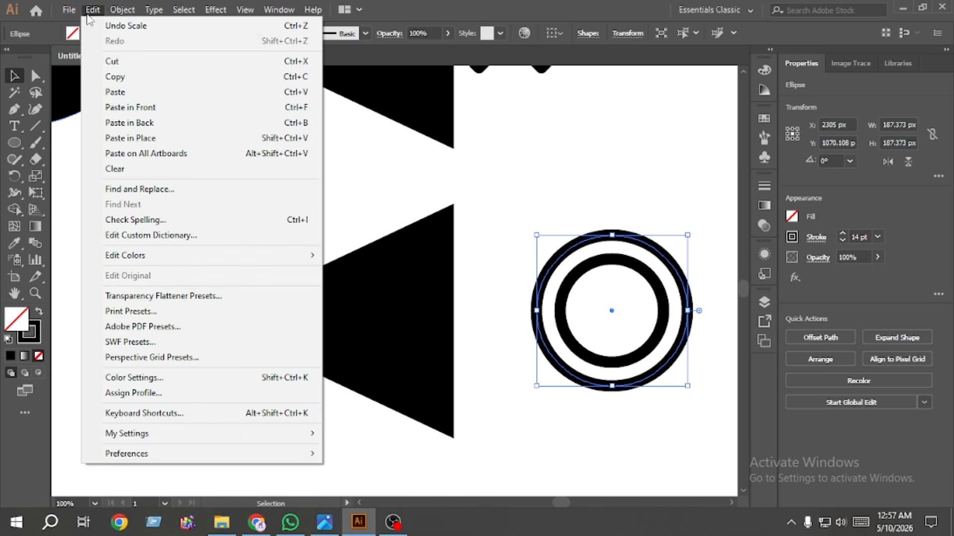
click(150, 104)
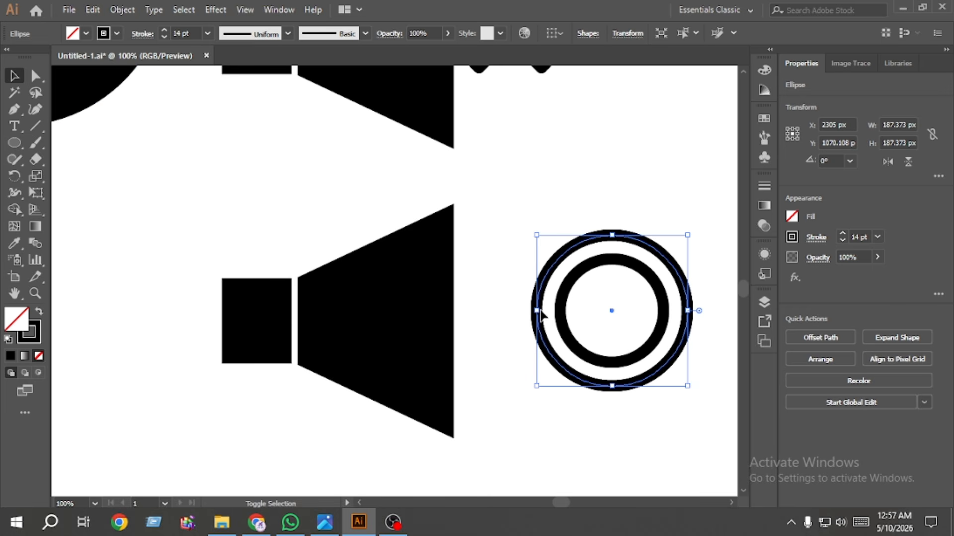
drag(536, 311, 511, 311)
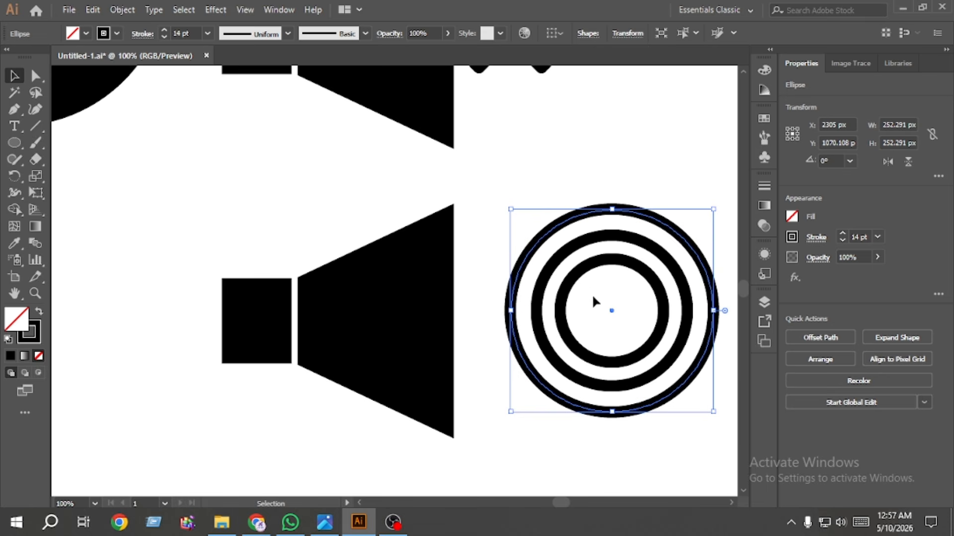
Expand the fill and stroke of all three concentric rings into filled shapes.
click(625, 456)
drag(636, 470, 591, 295)
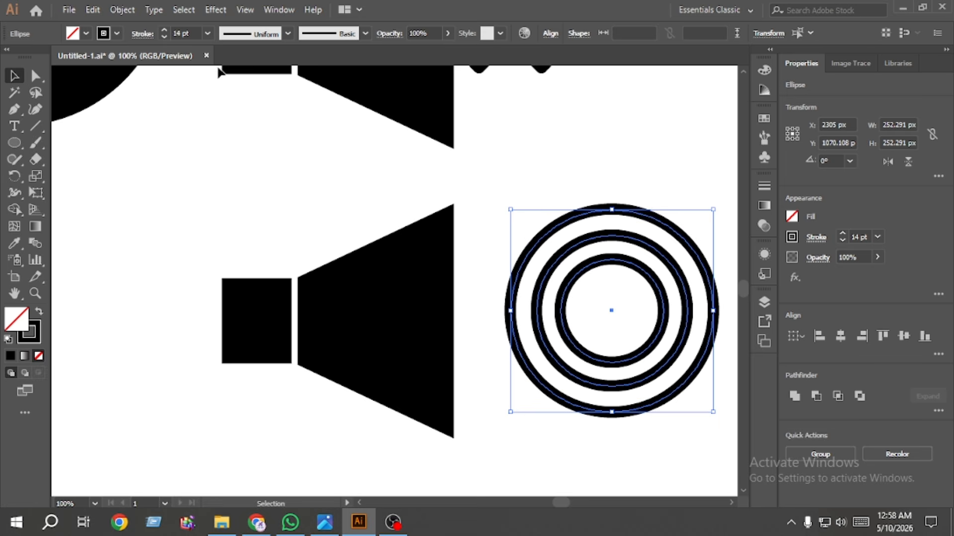
click(126, 11)
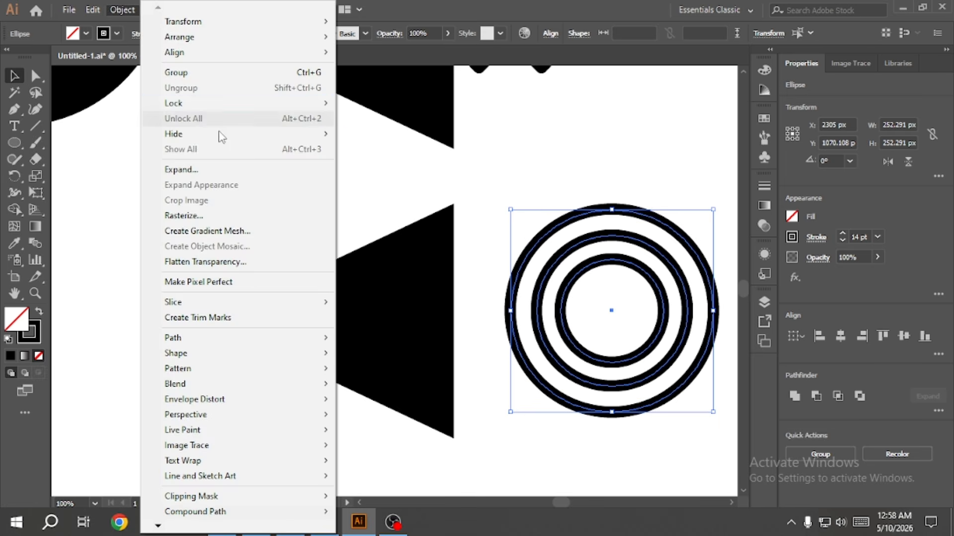
click(213, 169)
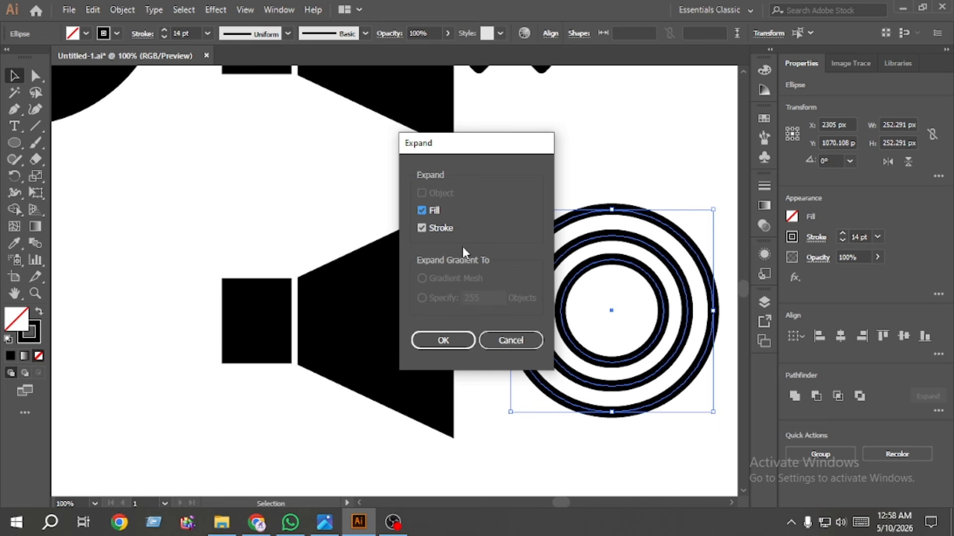
click(439, 341)
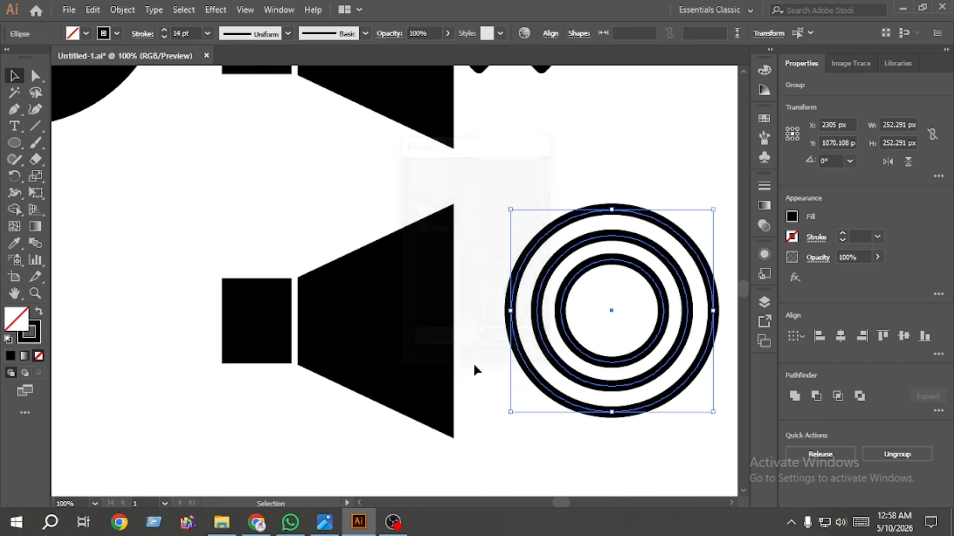
click(569, 180)
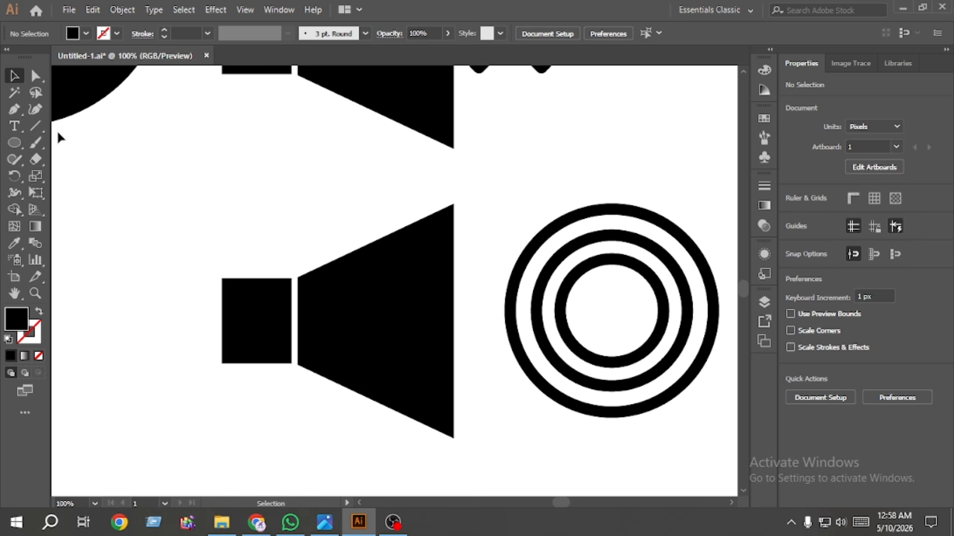
Draw an unfilled circle with a black 1 pt stroke around the rings and scale it to about 359 px in diameter.
click(15, 143)
click(39, 312)
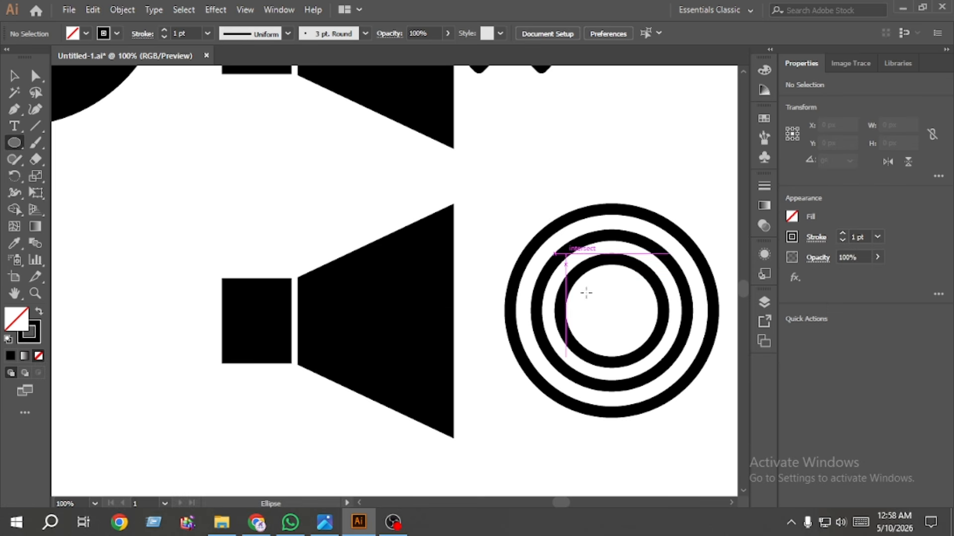
drag(615, 310, 736, 437)
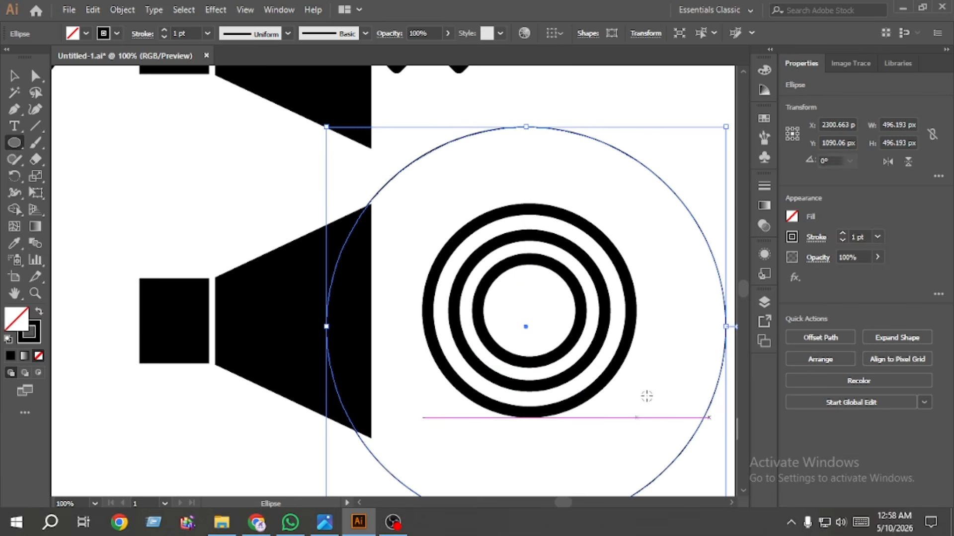
click(14, 76)
drag(327, 127, 381, 182)
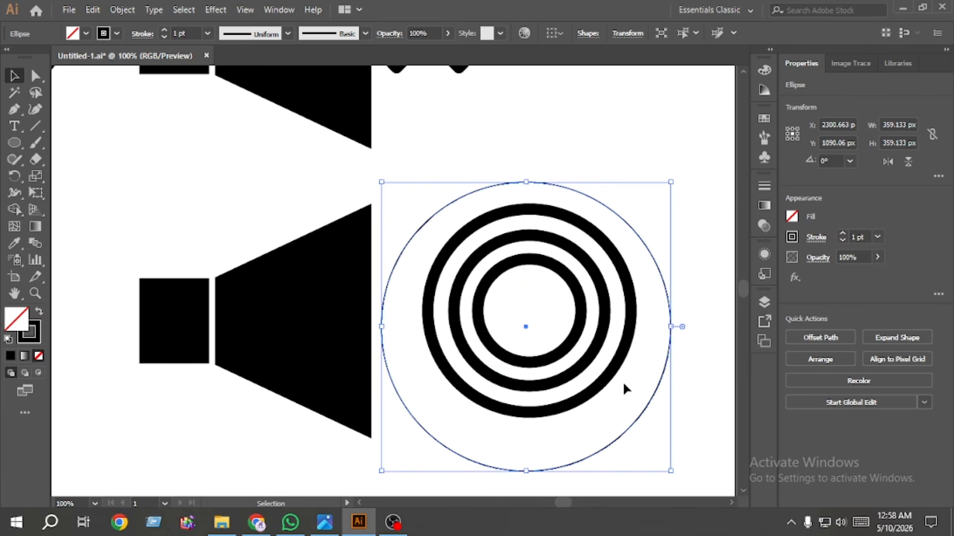
Move the large thin circle straight up about 215 px so its lower edge crosses the rings just above their centre.
drag(648, 404, 660, 243)
key(Up)
key(Up)
key(Up)
key(Up)
key(Up)
key(Up)
key(Up)
key(Up)
key(Up)
key(Up)
key(Up)
key(Up)
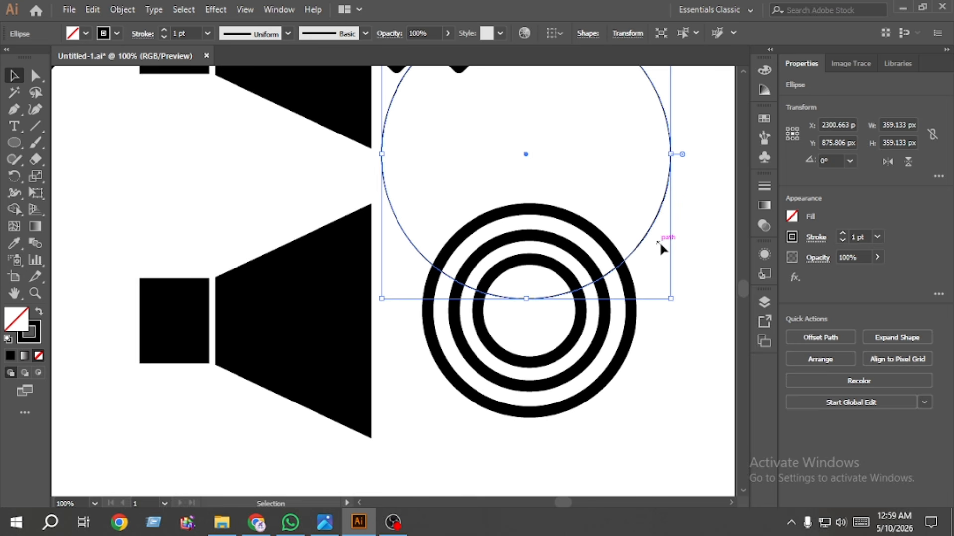
key(Up)
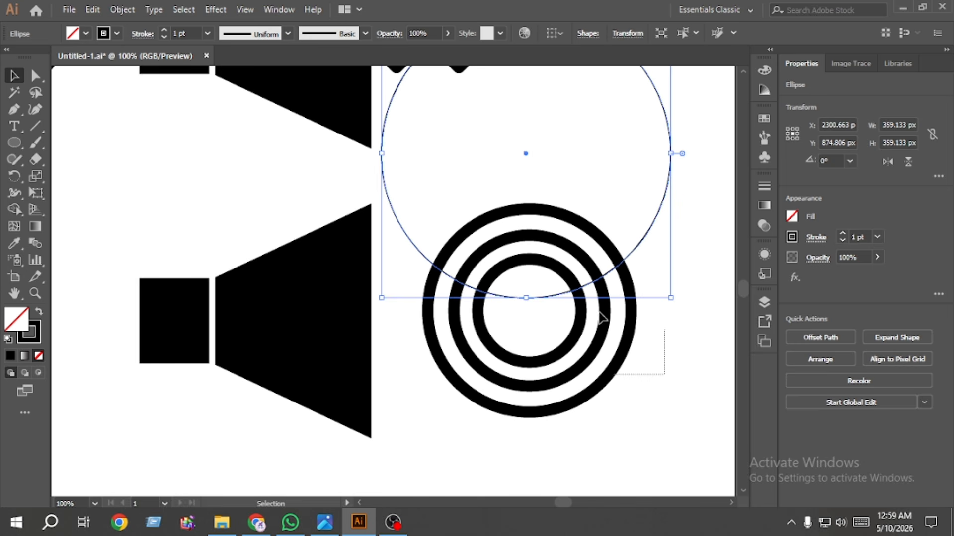
Remove the ring parts outside the large circle with the Shape Builder, and delete the circle to leave three upper arcs.
shift+click(558, 240)
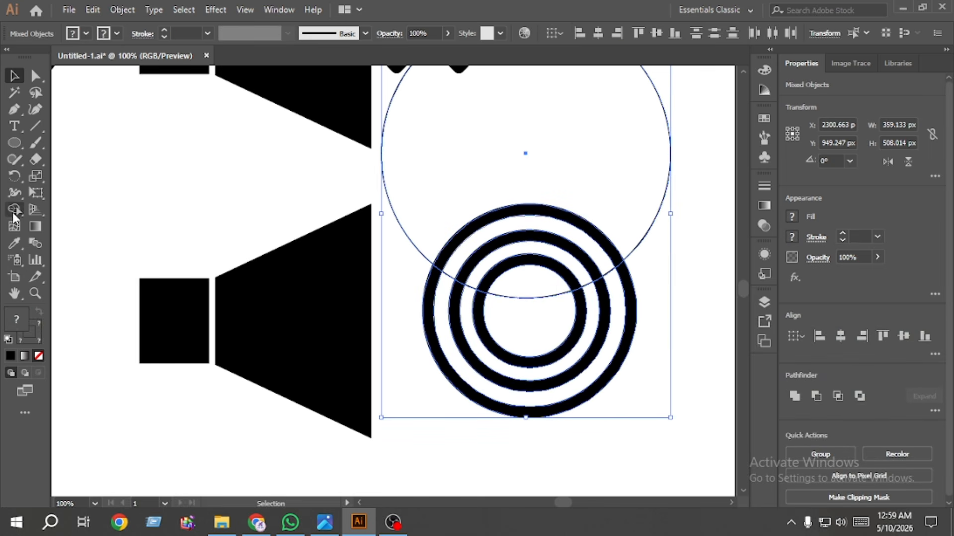
click(14, 209)
mouse_move(654, 289)
mouse_down()
mouse_move(579, 310)
mouse_move(425, 313)
mouse_up()
key(v)
click(403, 233)
key(Delete)
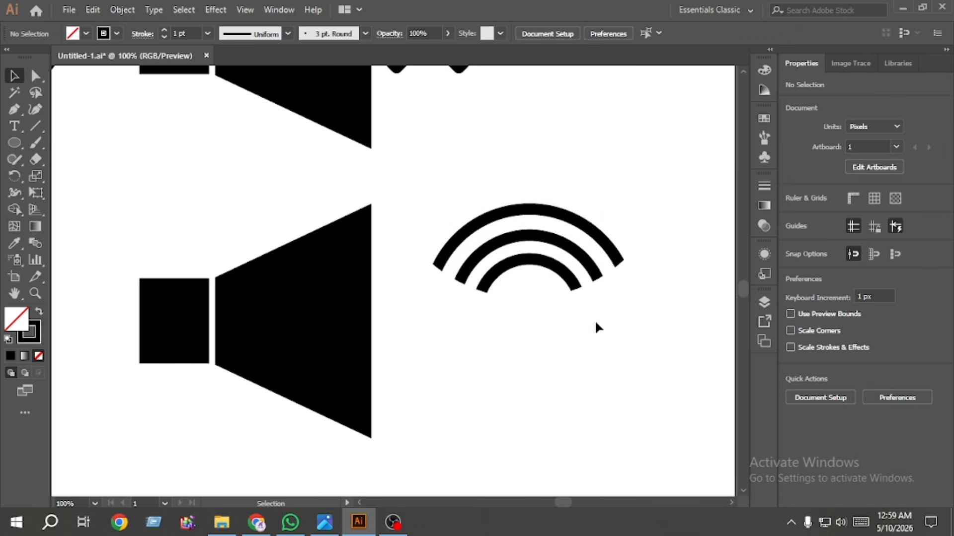
Fully round the corners at both ends of the three arcs.
click(35, 77)
drag(495, 310, 423, 258)
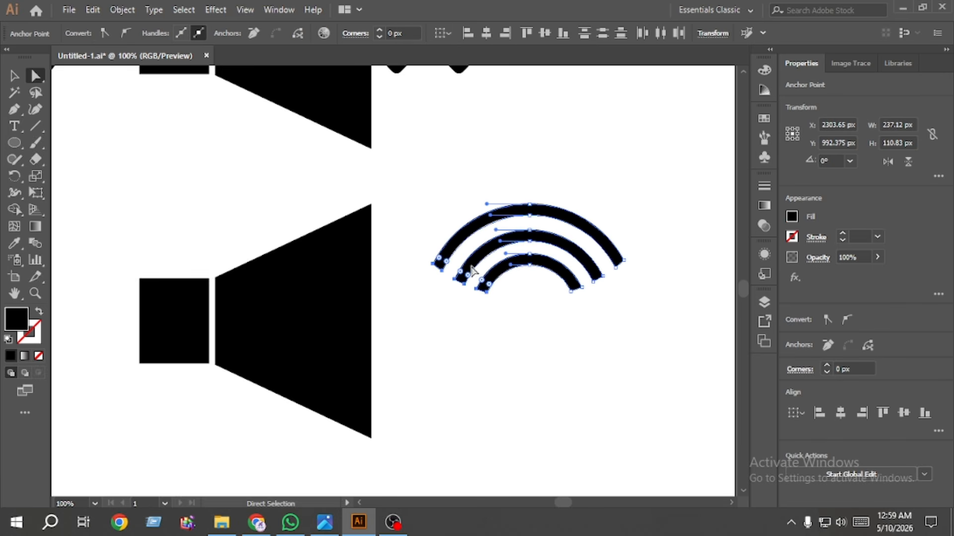
drag(469, 281, 619, 288)
click(633, 298)
drag(666, 320, 566, 238)
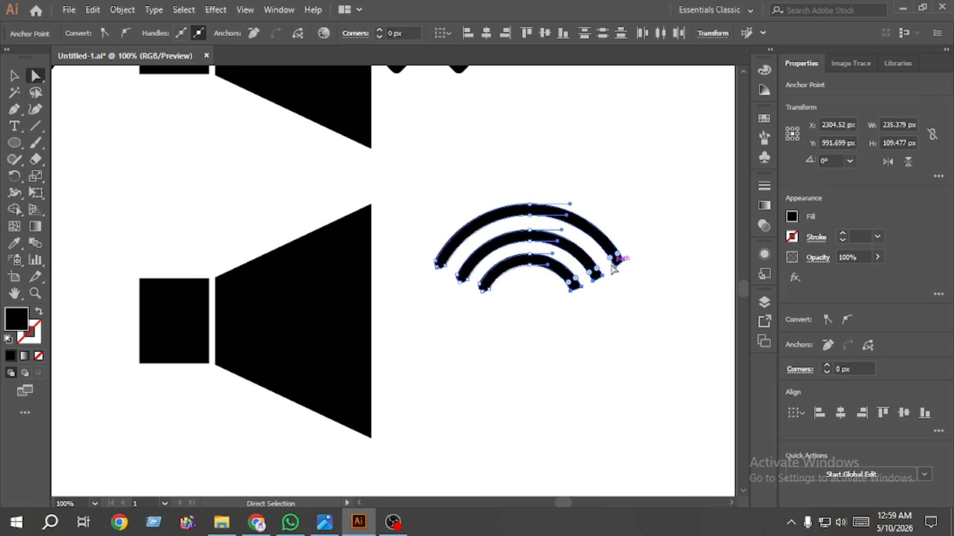
drag(616, 261, 536, 204)
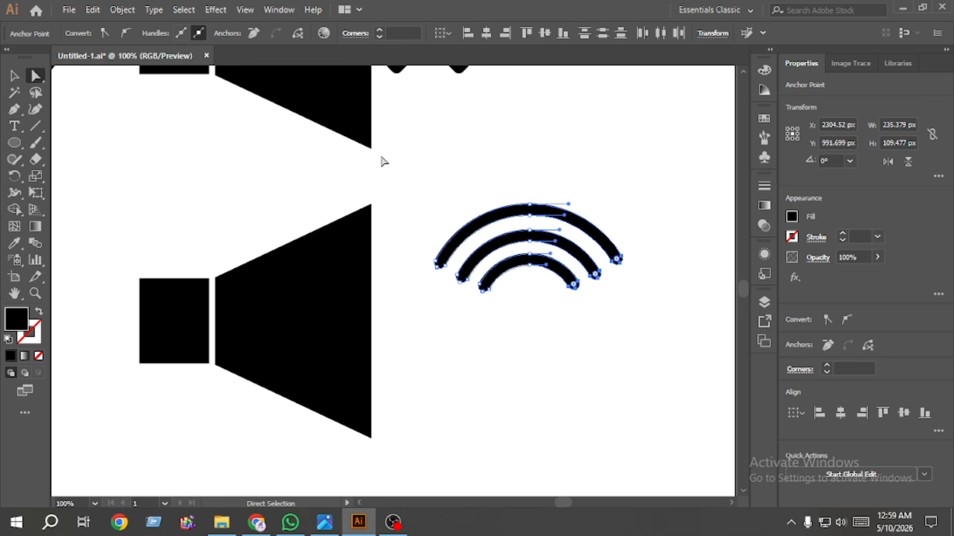
click(115, 145)
Group the three arcs, rotate them 90° clockwise, scale them to about 87 × 185 px and place them beside the lower speaker's wide end.
click(13, 75)
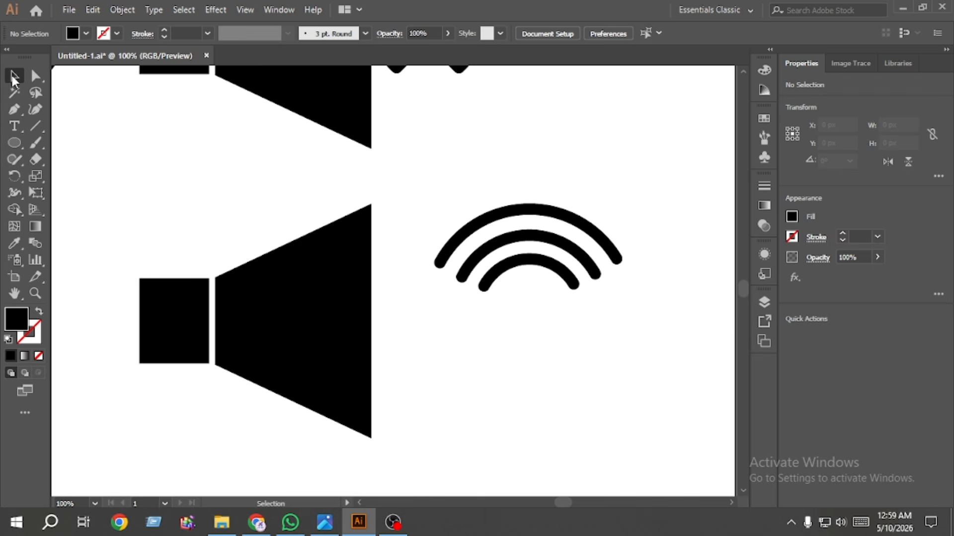
drag(534, 321, 516, 183)
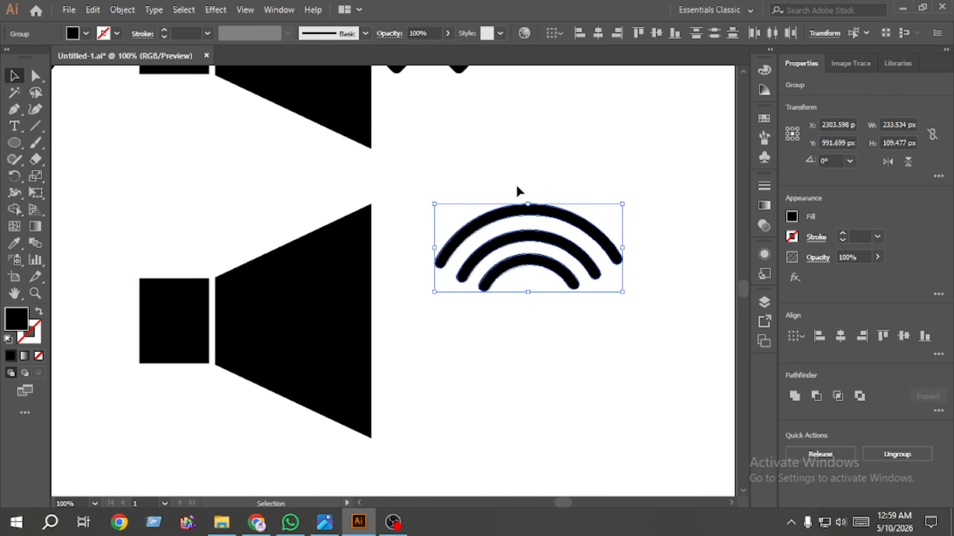
key(ctrl+g)
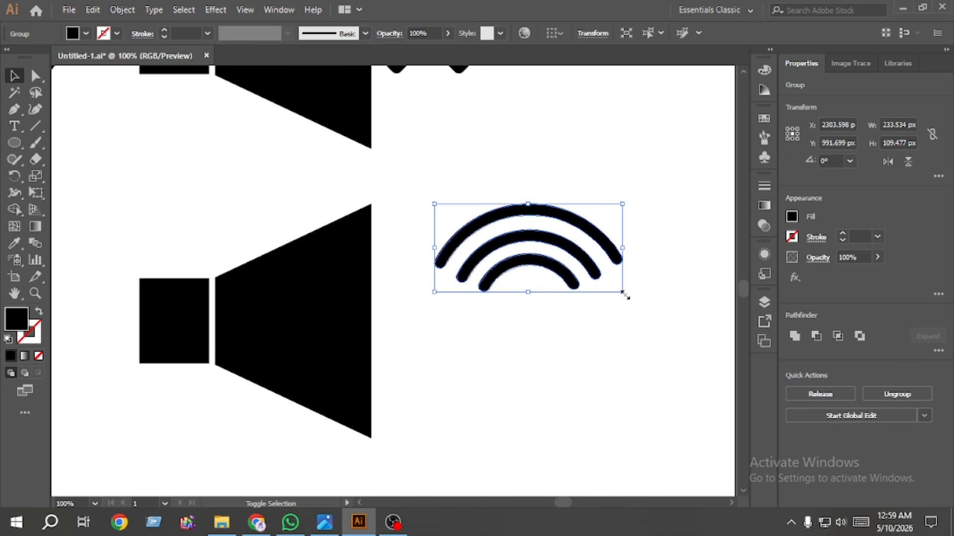
drag(621, 293, 507, 318)
drag(548, 275, 457, 346)
Align the sound-wave arcs and the lower speaker on their vertical centres.
drag(523, 360, 175, 333)
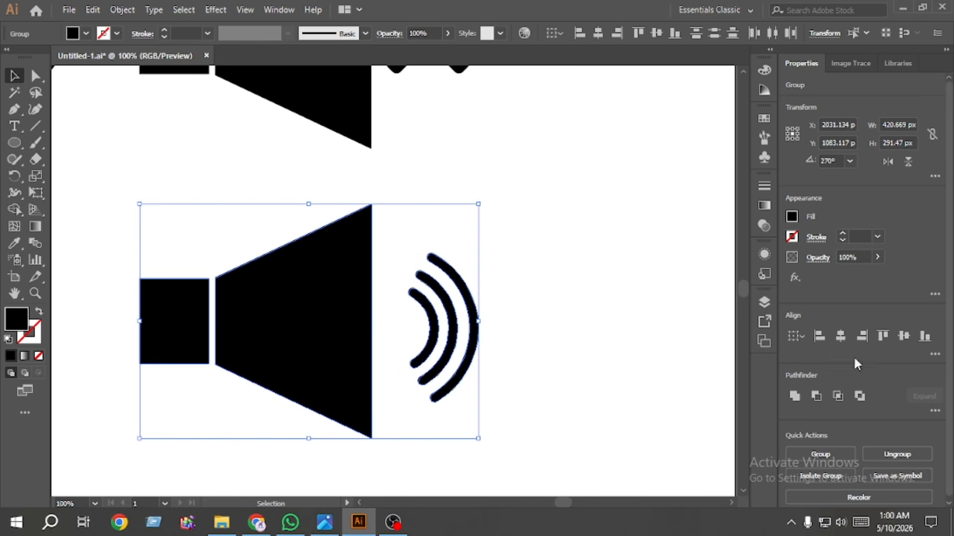
click(904, 337)
click(587, 367)
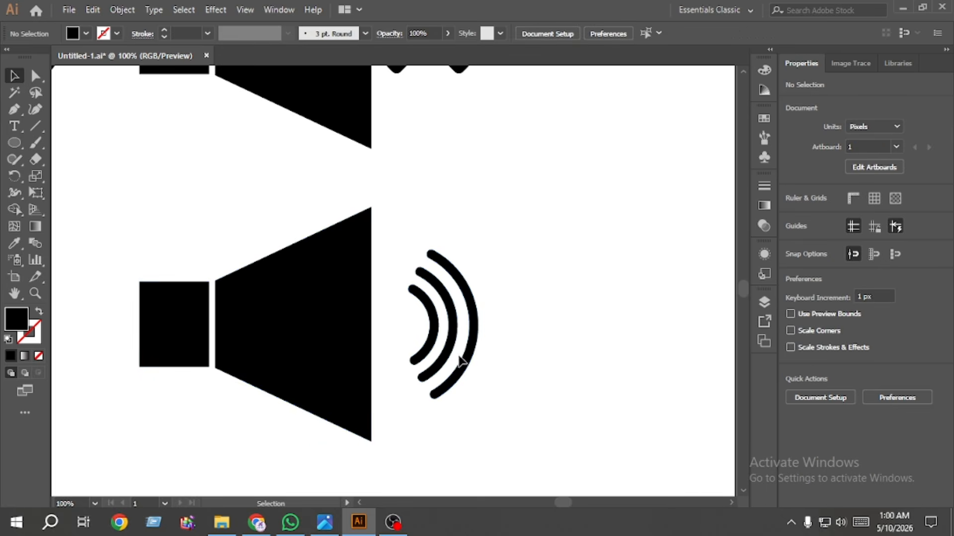
Nudge the sound-wave arcs about 20 px to the left, closer to the lower speaker.
click(462, 371)
key(Left)
key(Left)
key(Left)
key(Left)
key(Left)
key(Left)
key(Left)
key(Left)
key(Left)
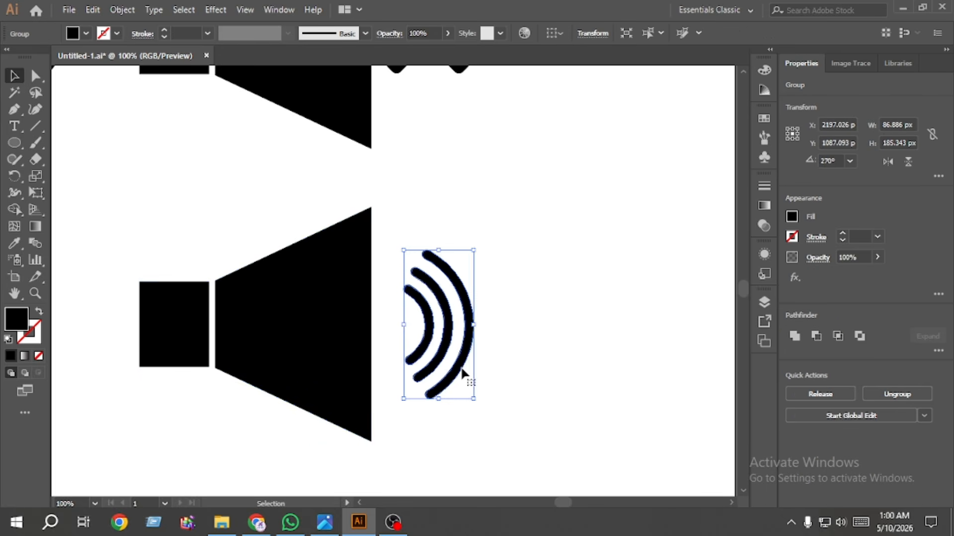
key(Left)
key(Left)
key(Left)
key(Left)
key(Left)
key(Left)
key(Left)
key(Left)
key(Left)
key(Left)
click(521, 367)
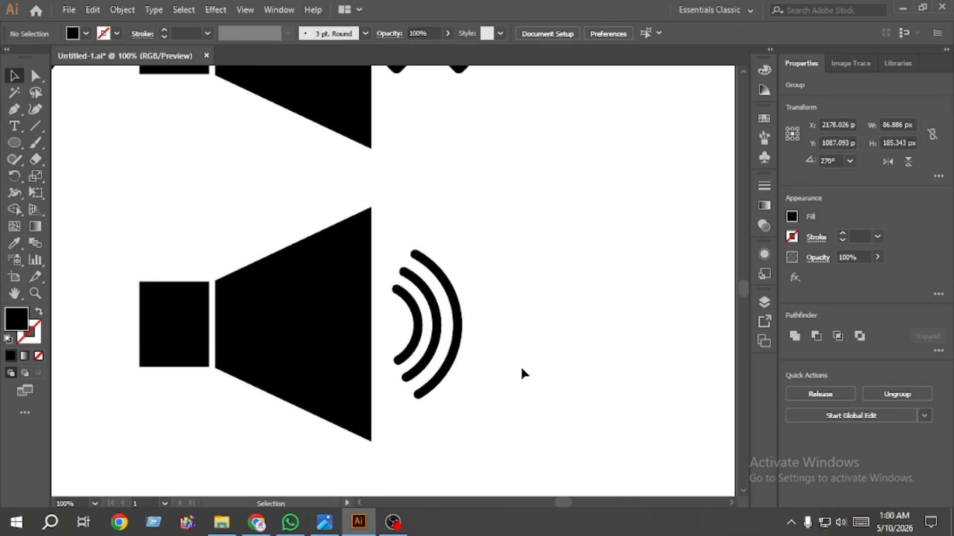
scroll(519, 366, down, 1)
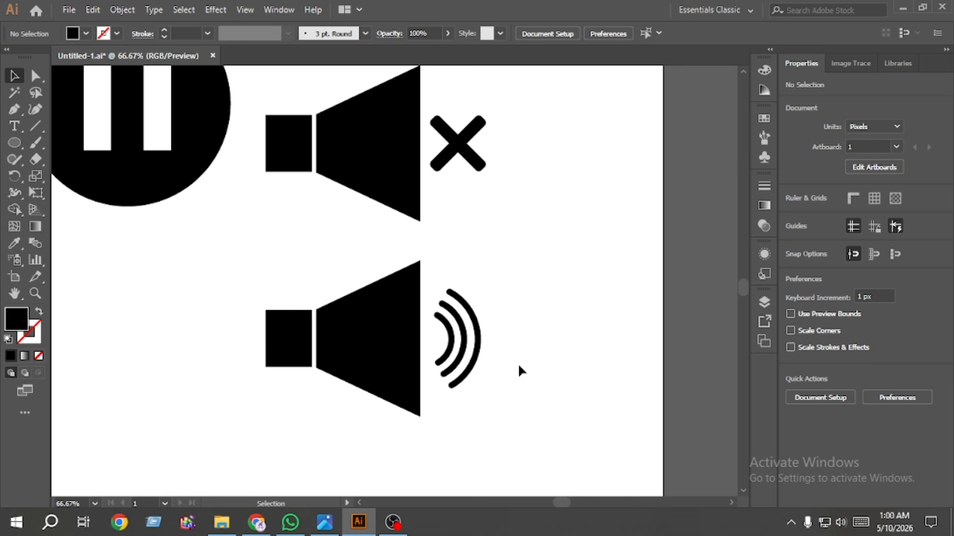